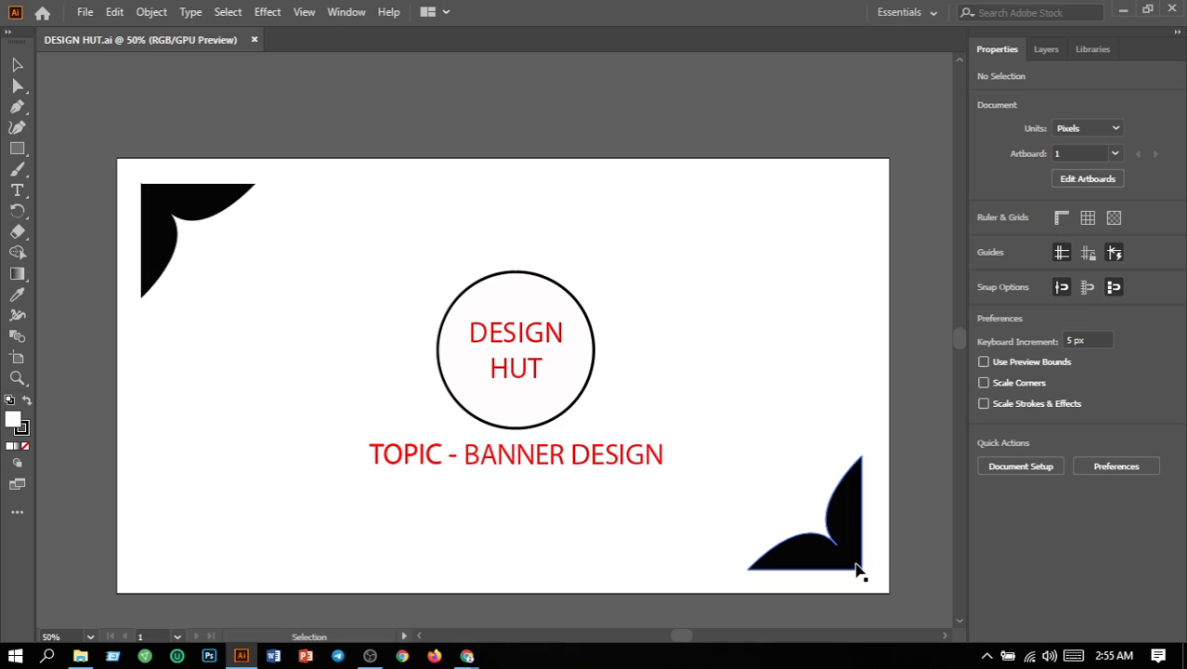
Step: Fill both black corner ornaments with blue 1550F9
{"action": "left_click", "coordinate": [156, 262]}
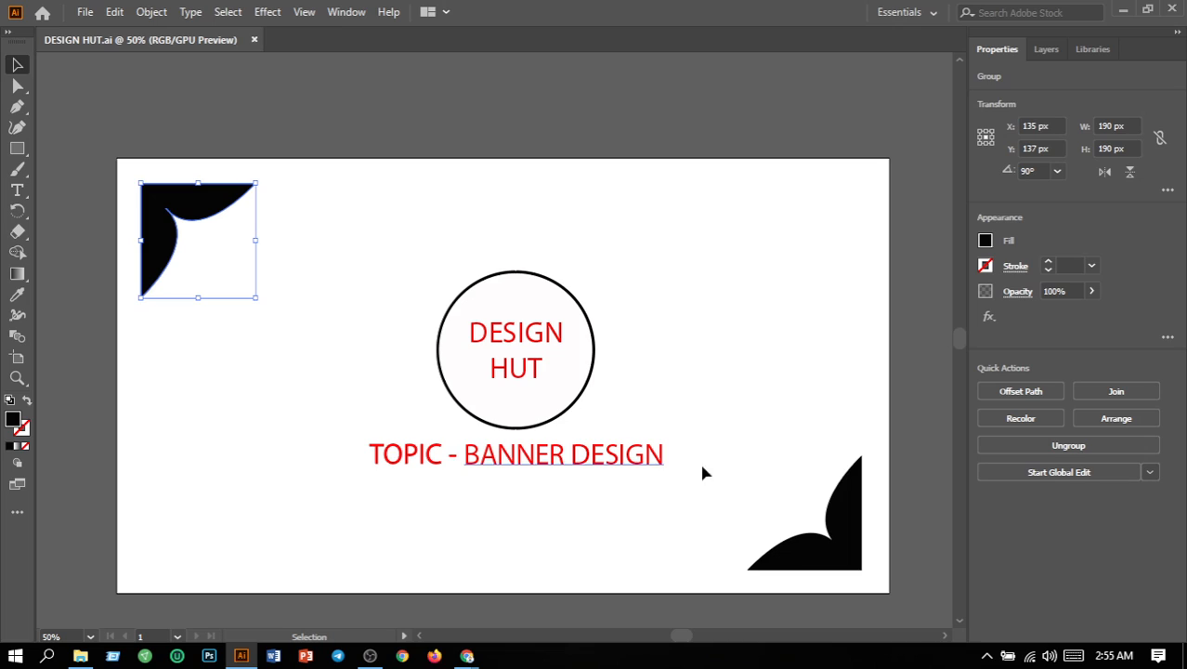
{"action": "left_click", "coordinate": [858, 554]}
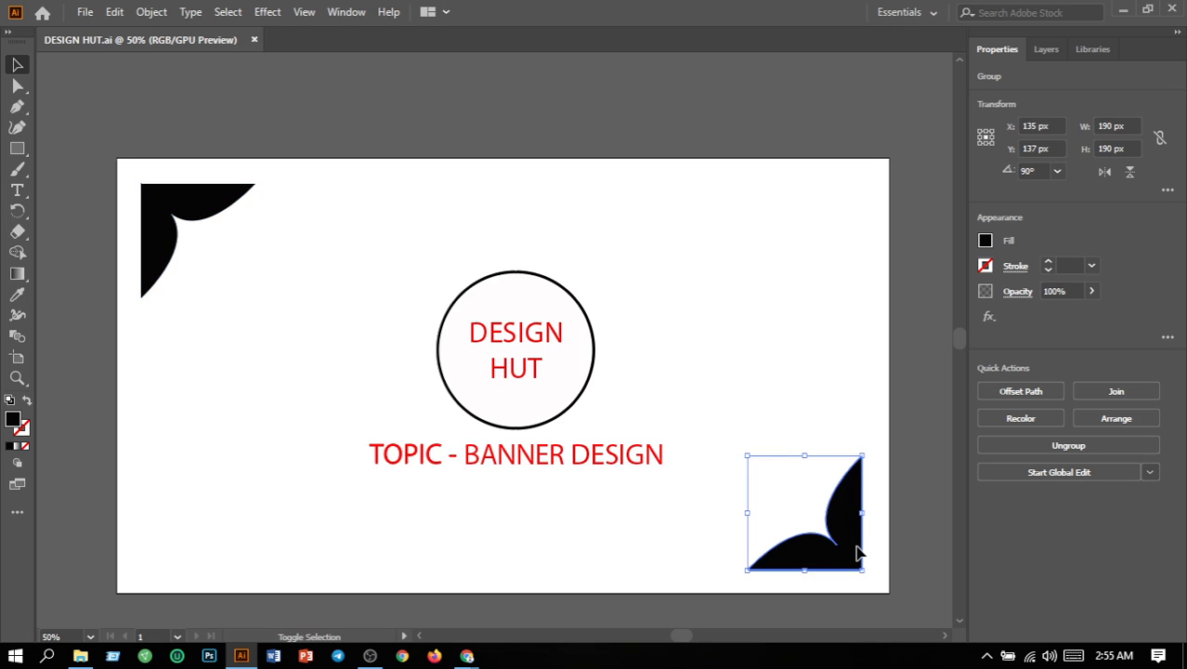
{"action": "left_click", "coordinate": [157, 228], "text": "shift"}
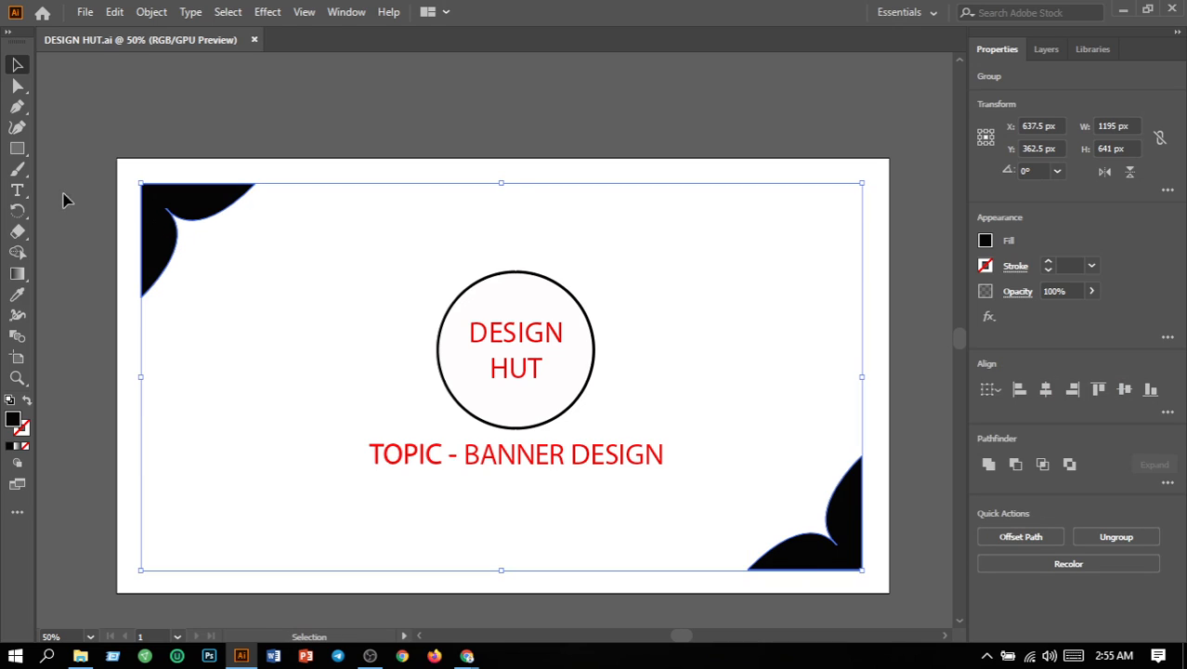
{"action": "double_click", "coordinate": [12, 421]}
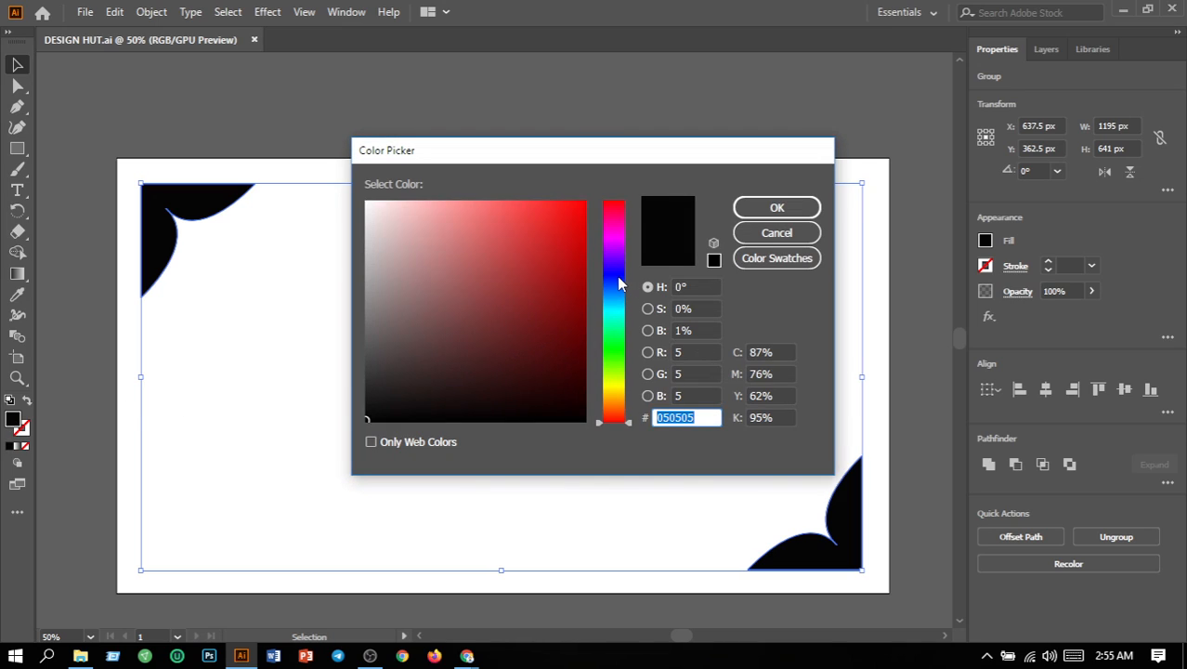
{"action": "left_click", "coordinate": [620, 278]}
{"action": "left_click", "coordinate": [618, 285]}
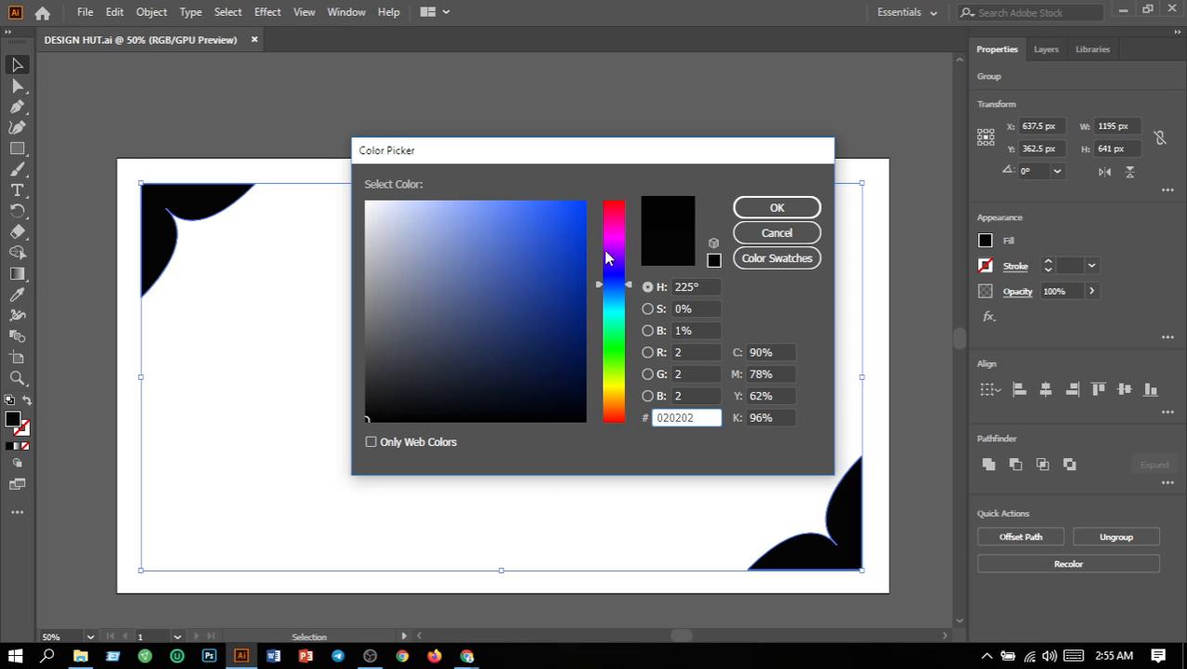
{"action": "left_click", "coordinate": [568, 204]}
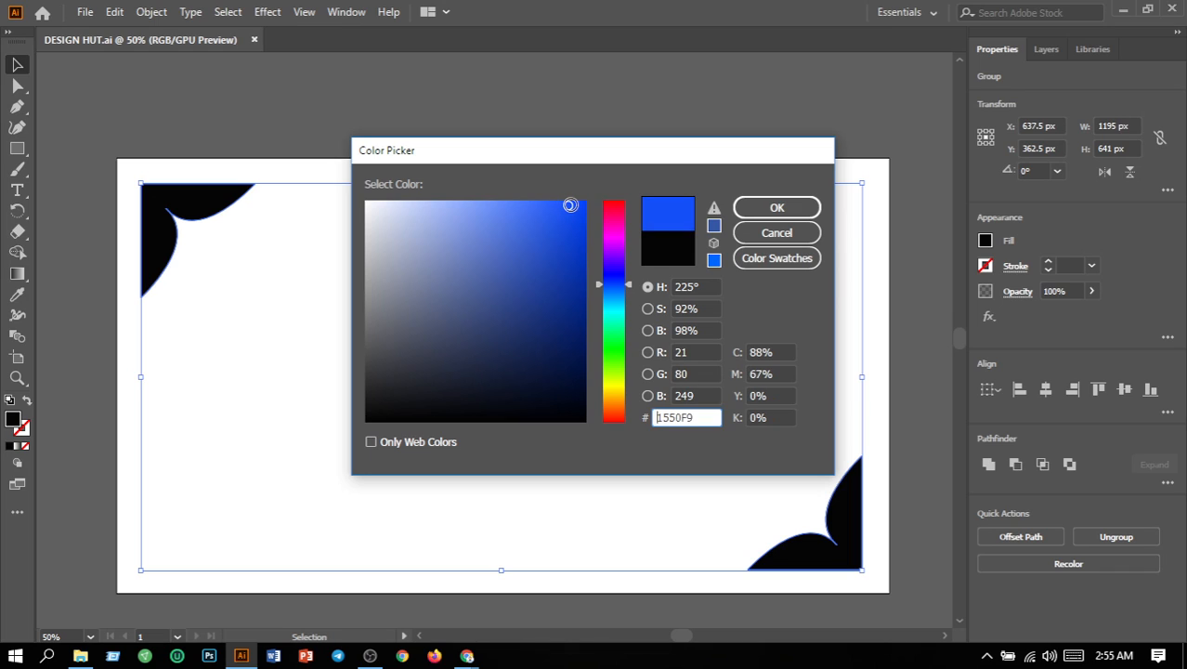
{"action": "left_click", "coordinate": [771, 208]}
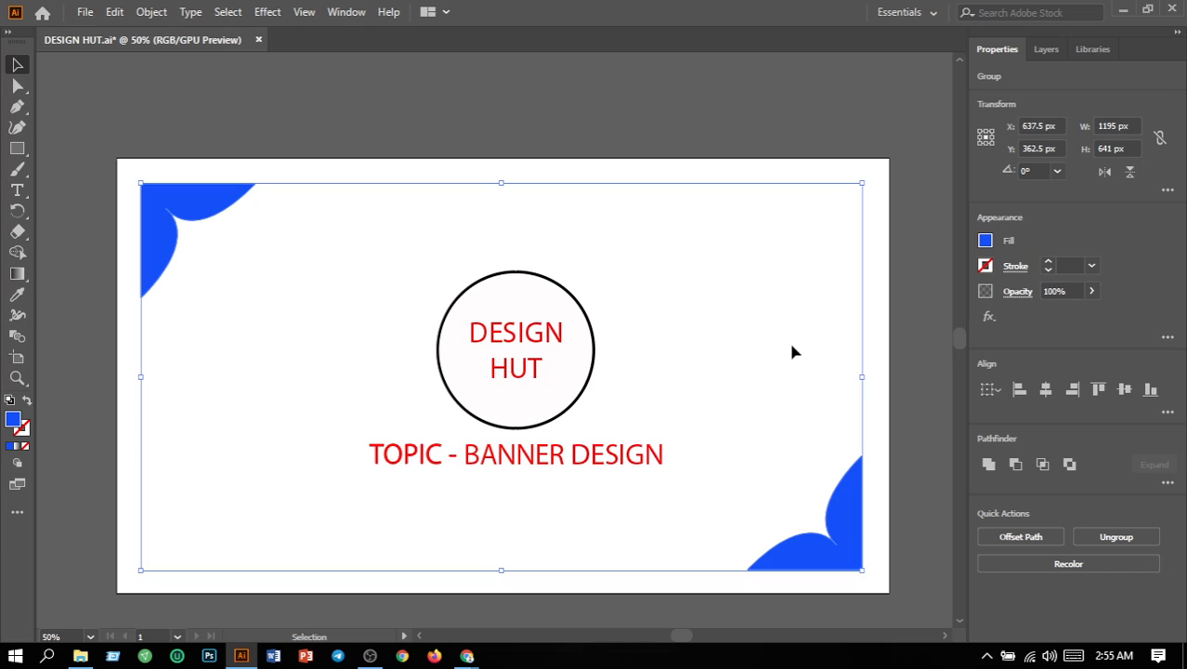
{"action": "left_click", "coordinate": [792, 351]}
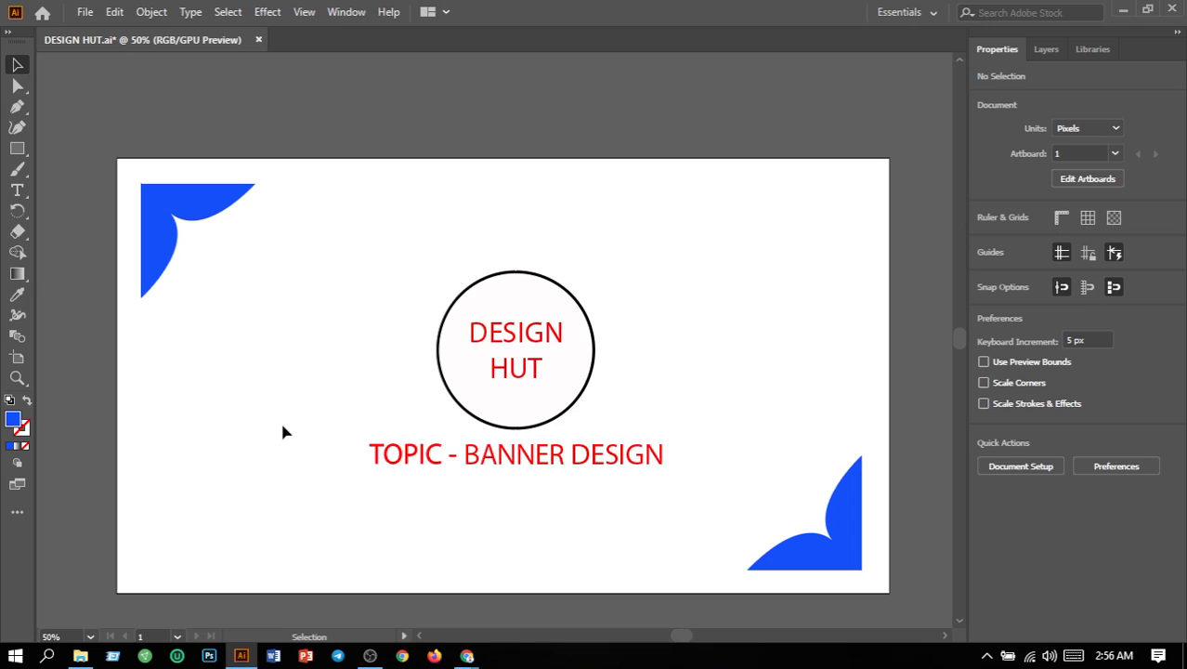
Step: Change the outline of the circle around DESIGN HUT to the pure blue swatch
{"action": "left_click", "coordinate": [455, 405]}
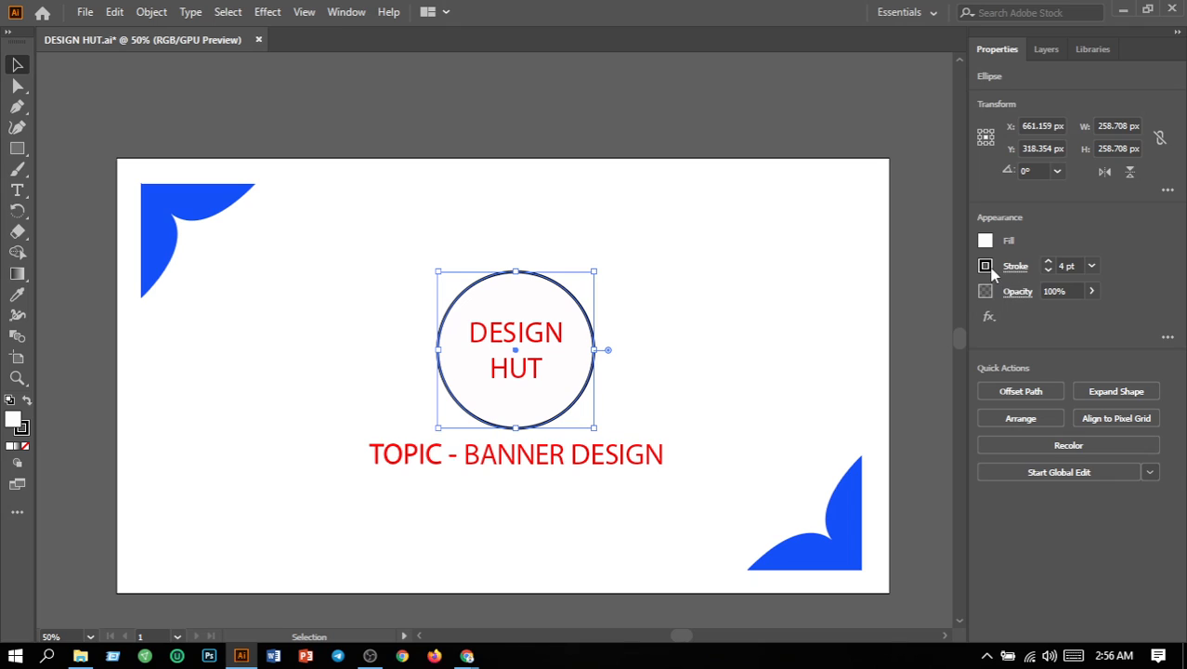
{"action": "left_click", "coordinate": [988, 268]}
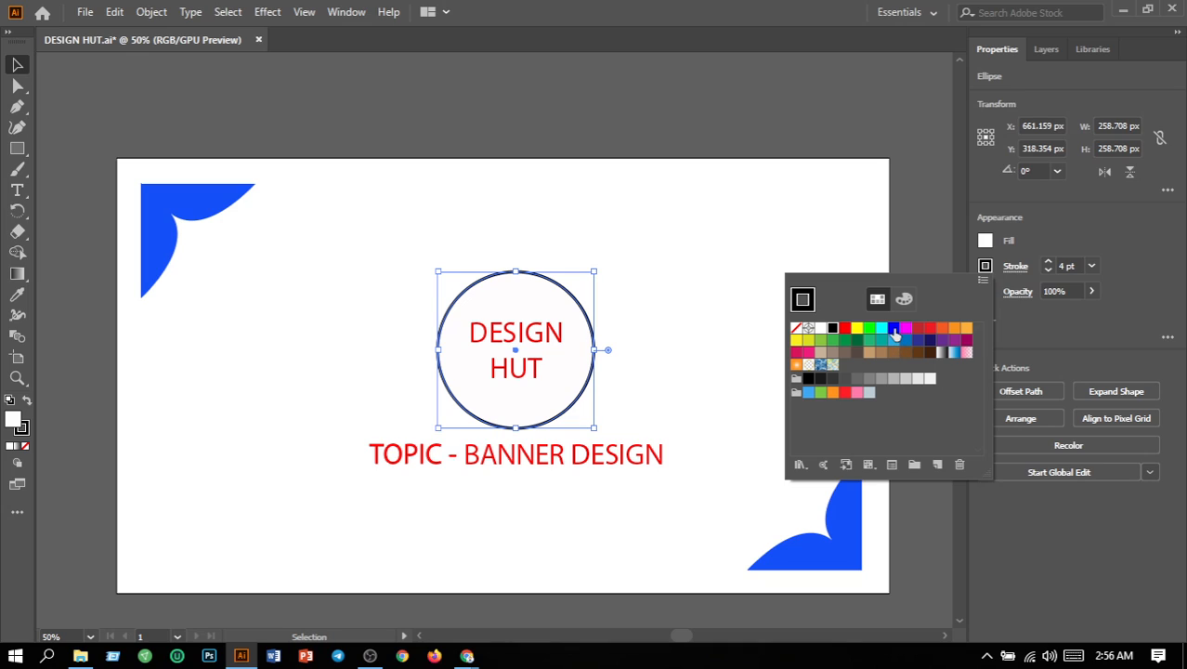
{"action": "left_click", "coordinate": [894, 331]}
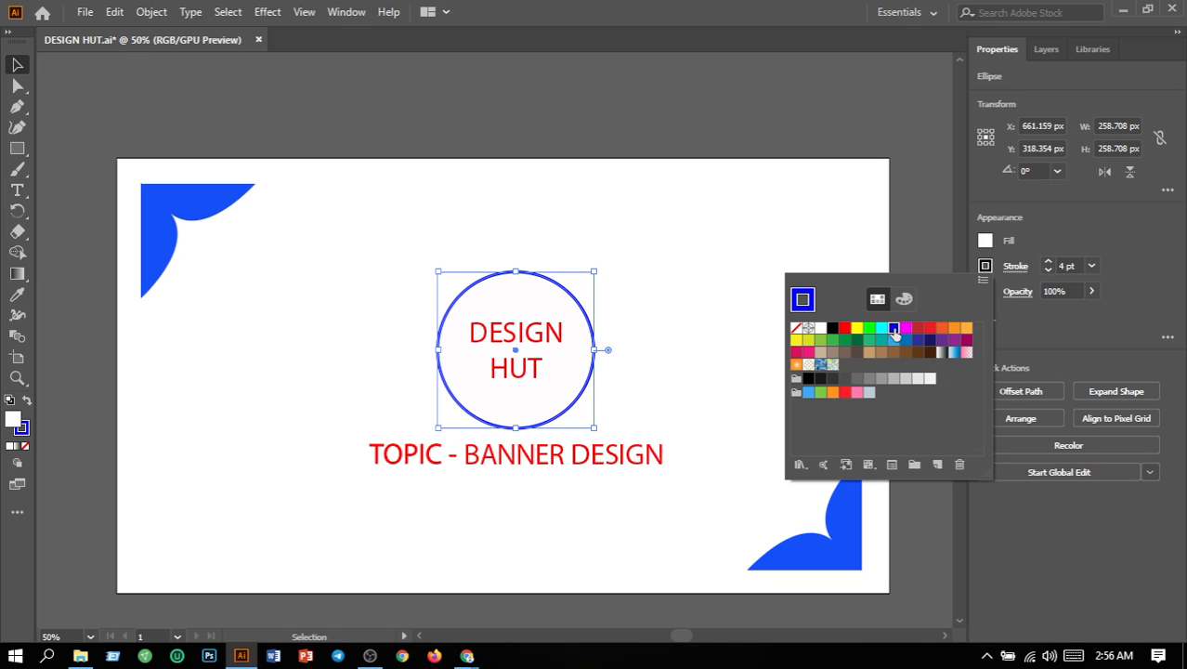
{"action": "left_click", "coordinate": [716, 344]}
{"action": "left_click", "coordinate": [715, 349]}
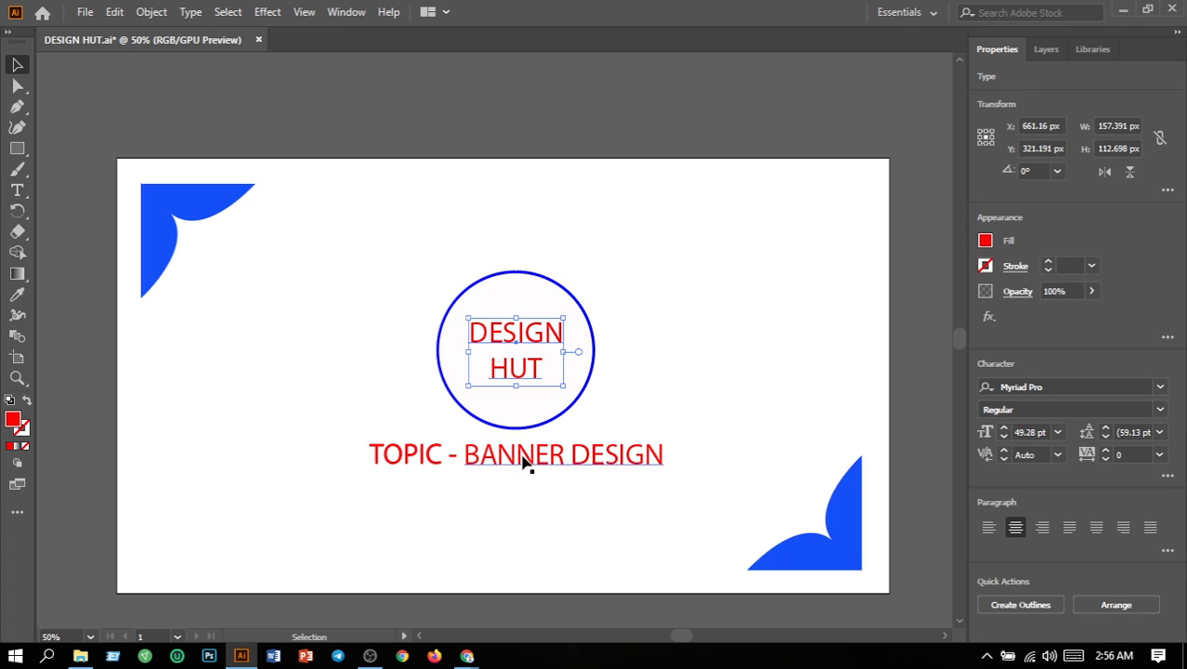
Step: Fill the DESIGN HUT and TOPIC - BANNER DESIGN texts with dark grey 444343
{"action": "left_click_drag", "start_coordinate": [302, 439], "coordinate": [668, 456]}
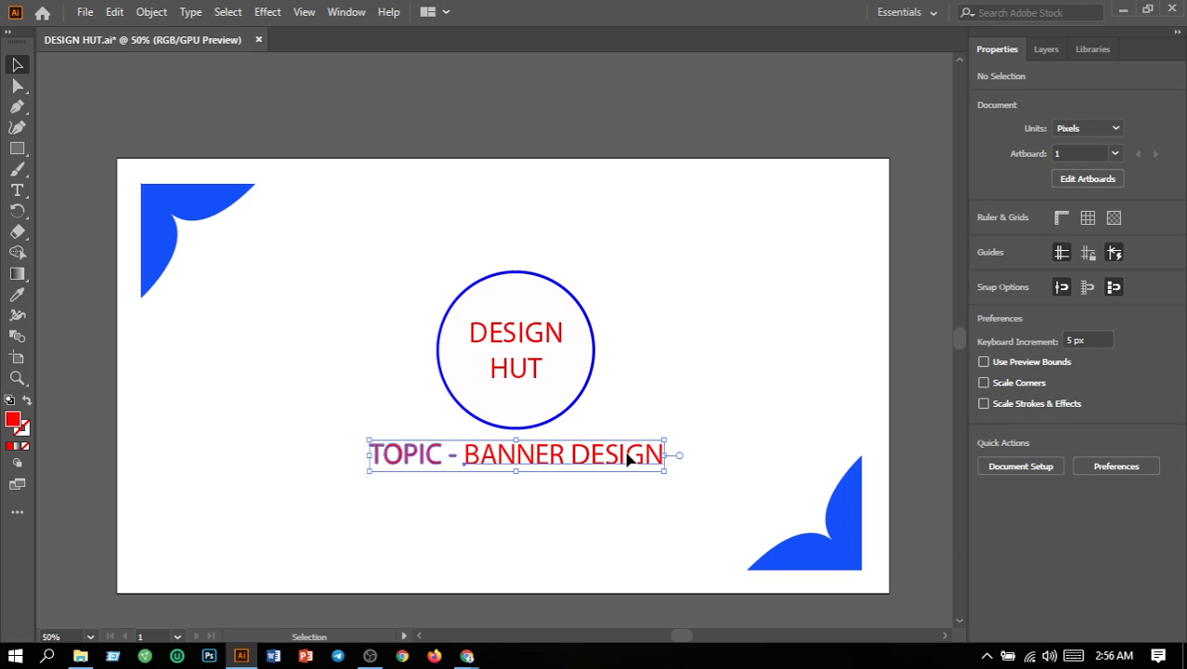
{"action": "left_click", "coordinate": [542, 410], "text": "shift"}
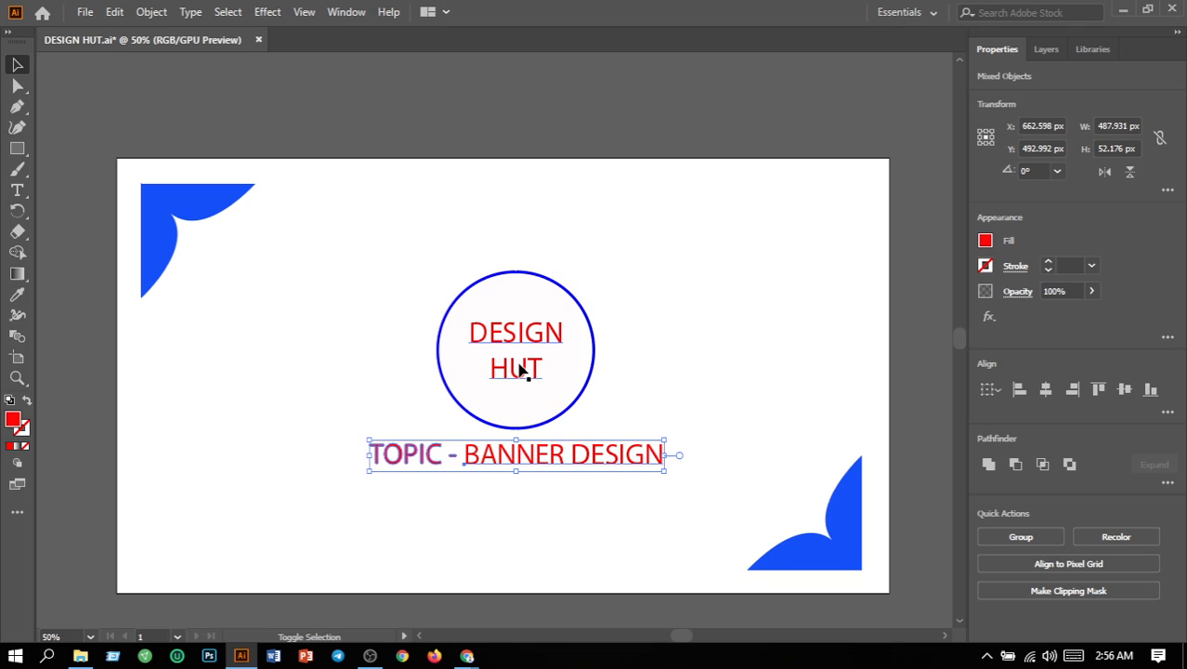
{"action": "left_click", "coordinate": [521, 370], "text": "shift"}
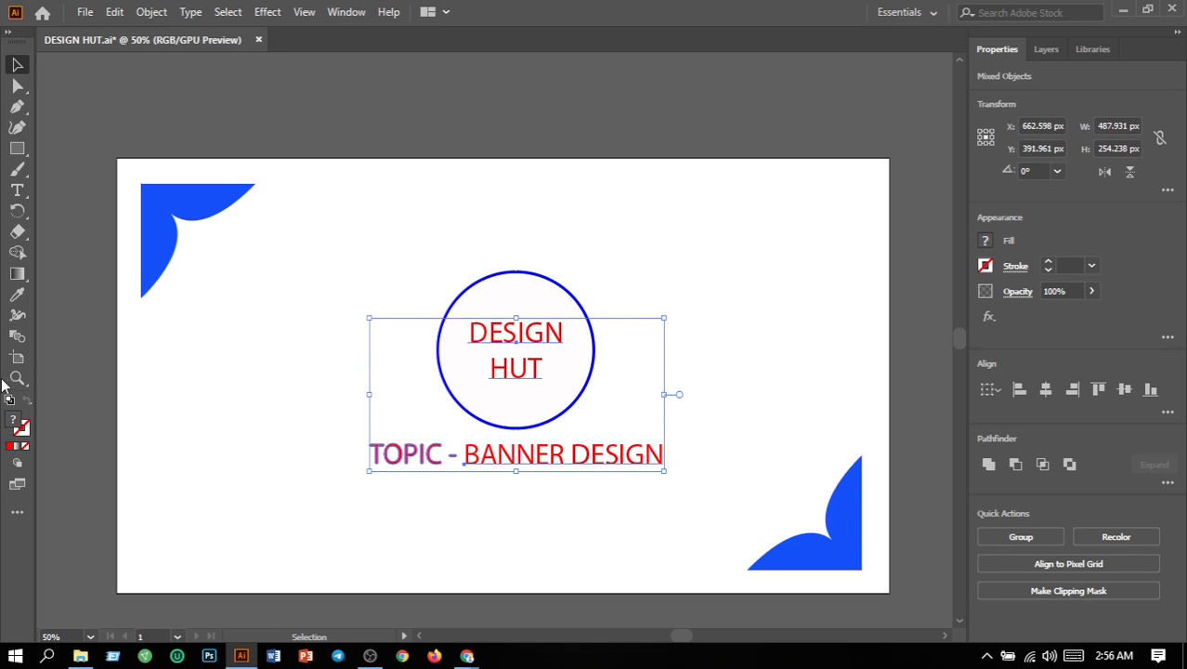
{"action": "double_click", "coordinate": [23, 425]}
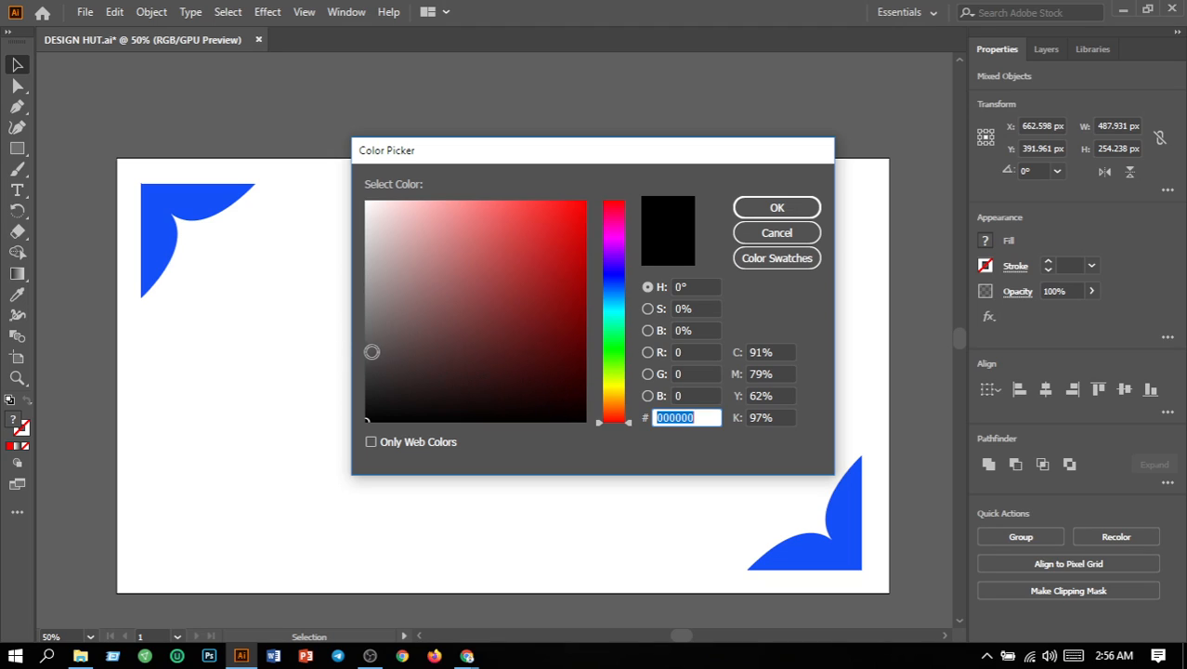
{"action": "left_click", "coordinate": [368, 360]}
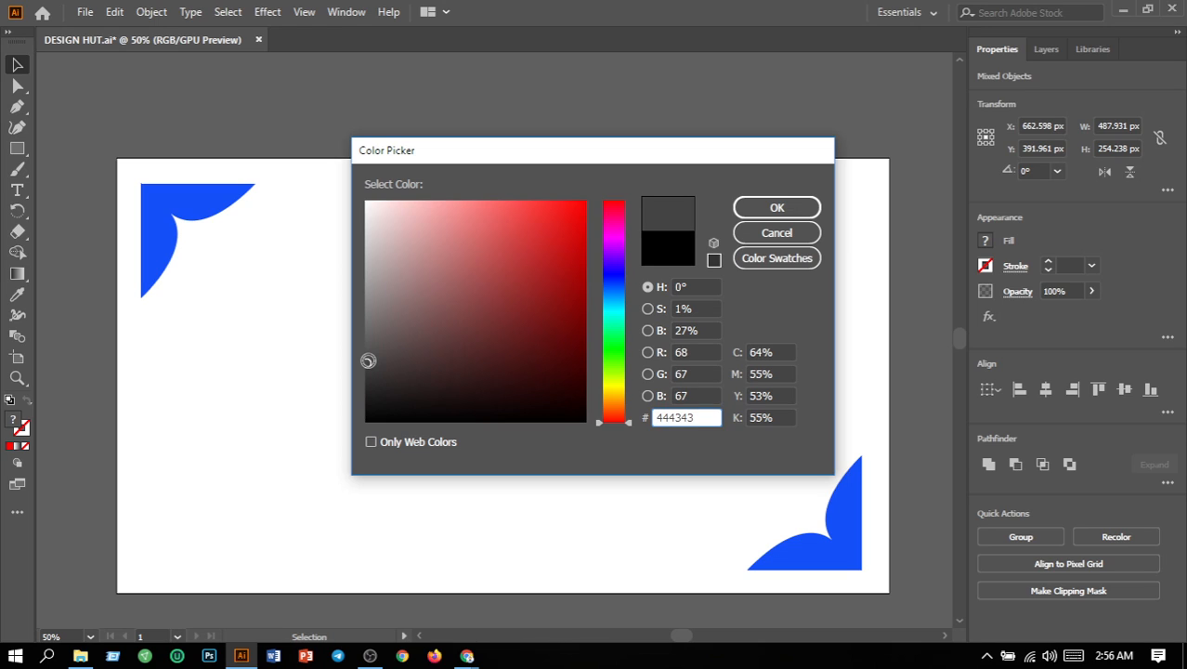
{"action": "left_click", "coordinate": [801, 207]}
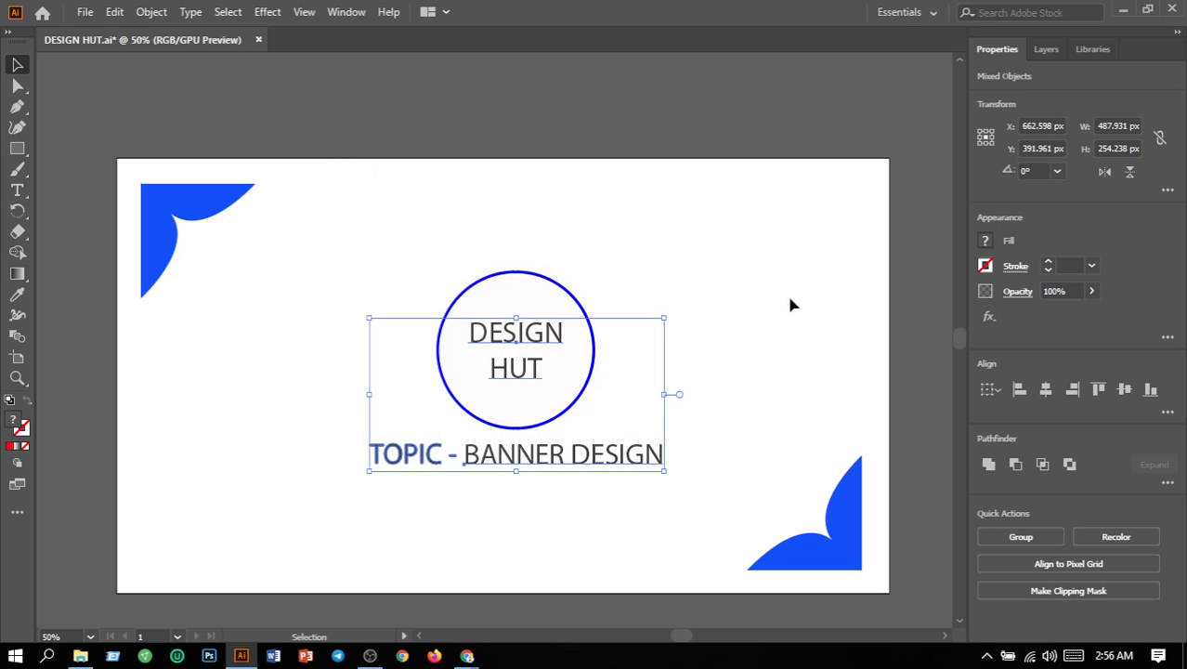
{"action": "left_click", "coordinate": [791, 341]}
{"action": "key", "text": "ctrl+s"}
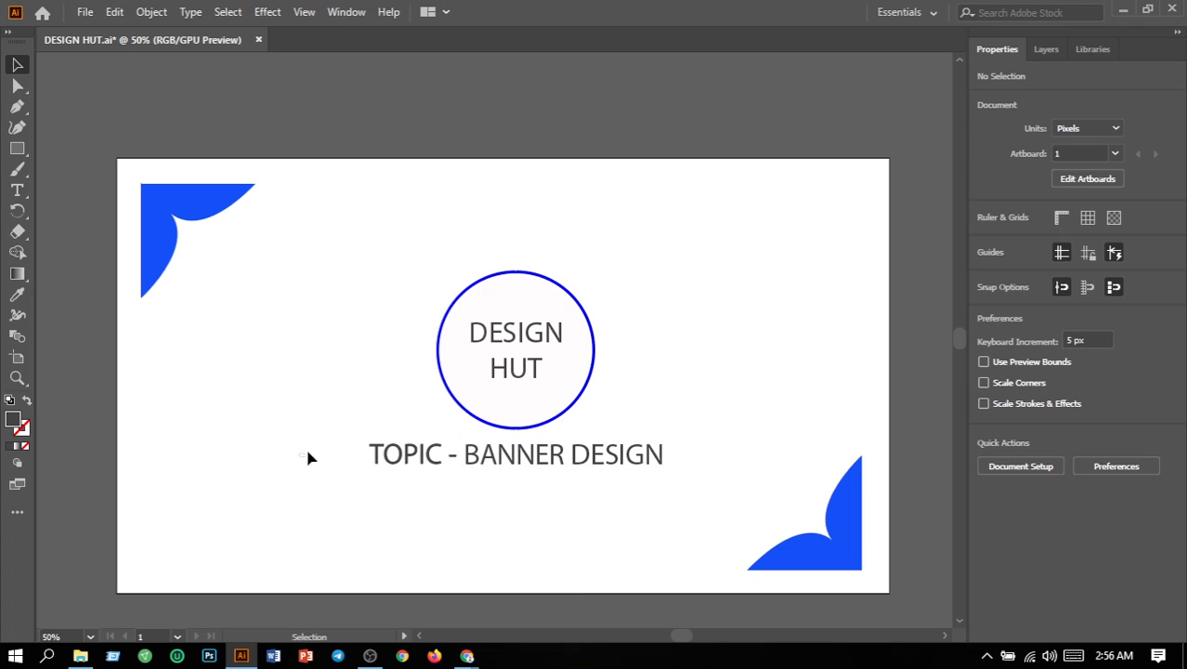
Step: Fill the DESIGN HUT text and the TOPIC - BANNER DESIGN line with cyan 03E7FF
{"action": "left_click_drag", "start_coordinate": [307, 451], "coordinate": [426, 472]}
{"action": "left_click_drag", "start_coordinate": [432, 479], "coordinate": [552, 511]}
{"action": "left_click_drag", "start_coordinate": [339, 459], "coordinate": [620, 553]}
{"action": "left_click", "coordinate": [586, 516]}
{"action": "left_click_drag", "start_coordinate": [314, 445], "coordinate": [705, 551]}
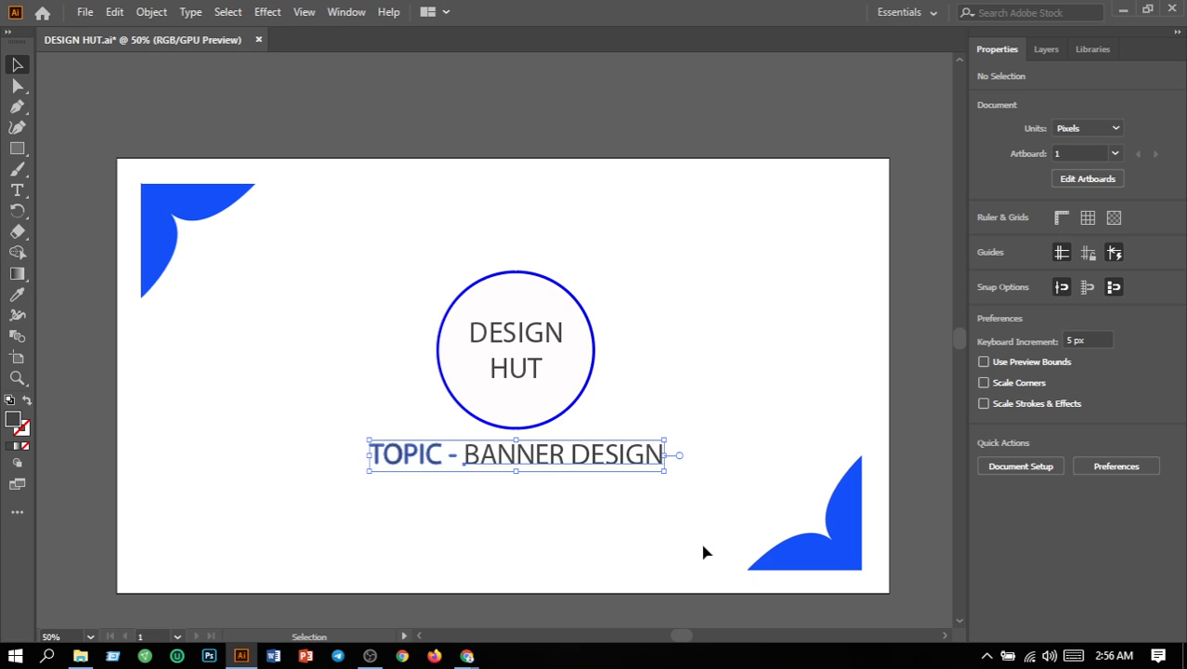
{"action": "left_click", "coordinate": [518, 370], "text": "shift"}
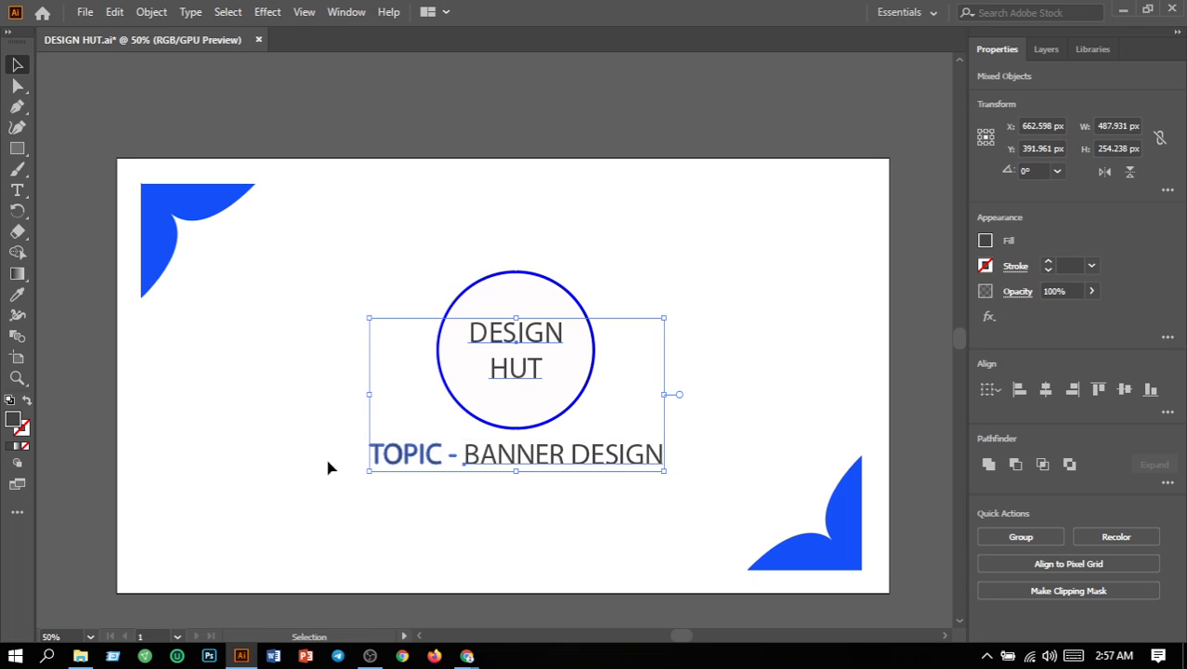
{"action": "double_click", "coordinate": [14, 422]}
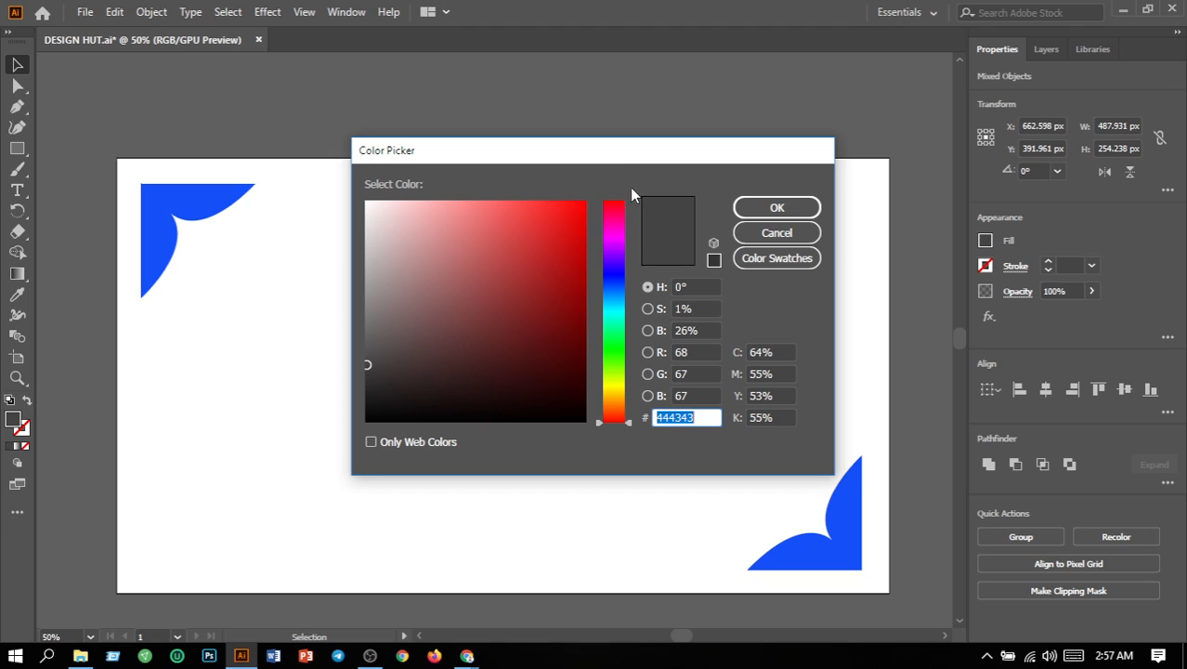
{"action": "left_click", "coordinate": [620, 315]}
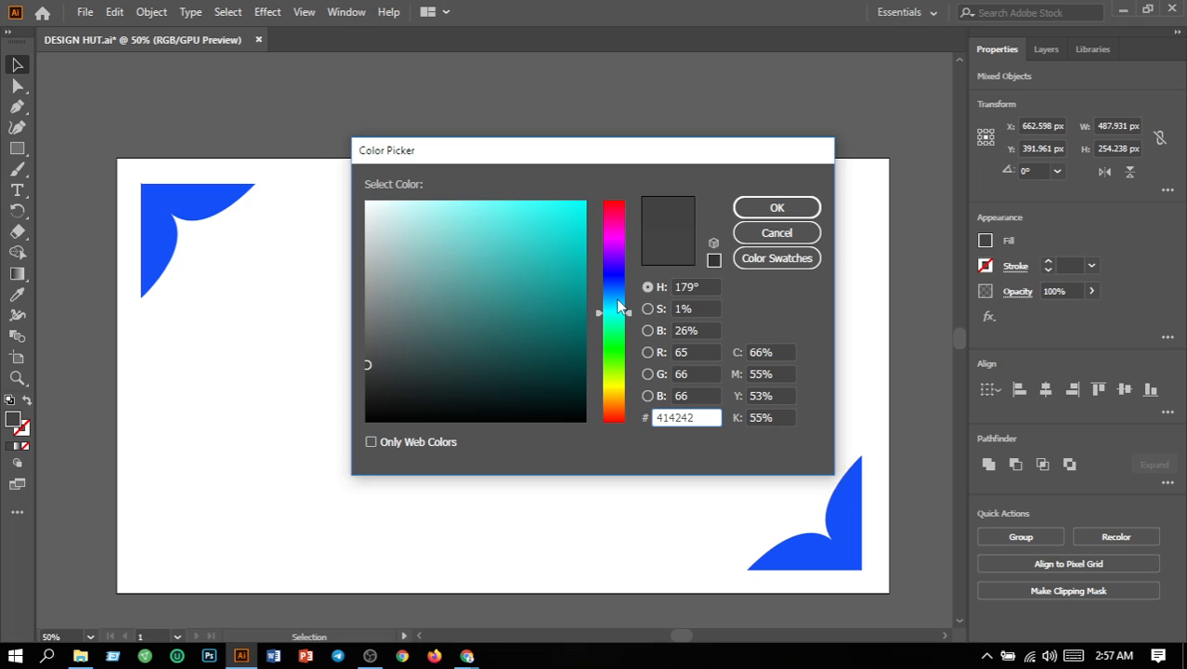
{"action": "left_click", "coordinate": [618, 308]}
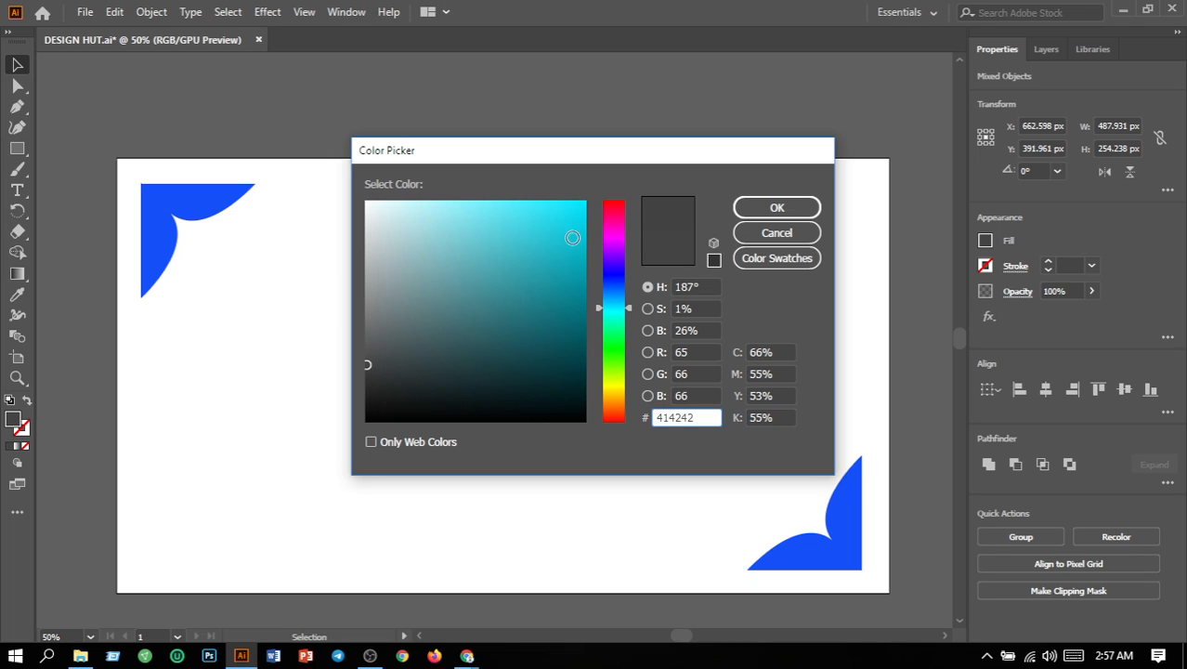
{"action": "left_click", "coordinate": [583, 201]}
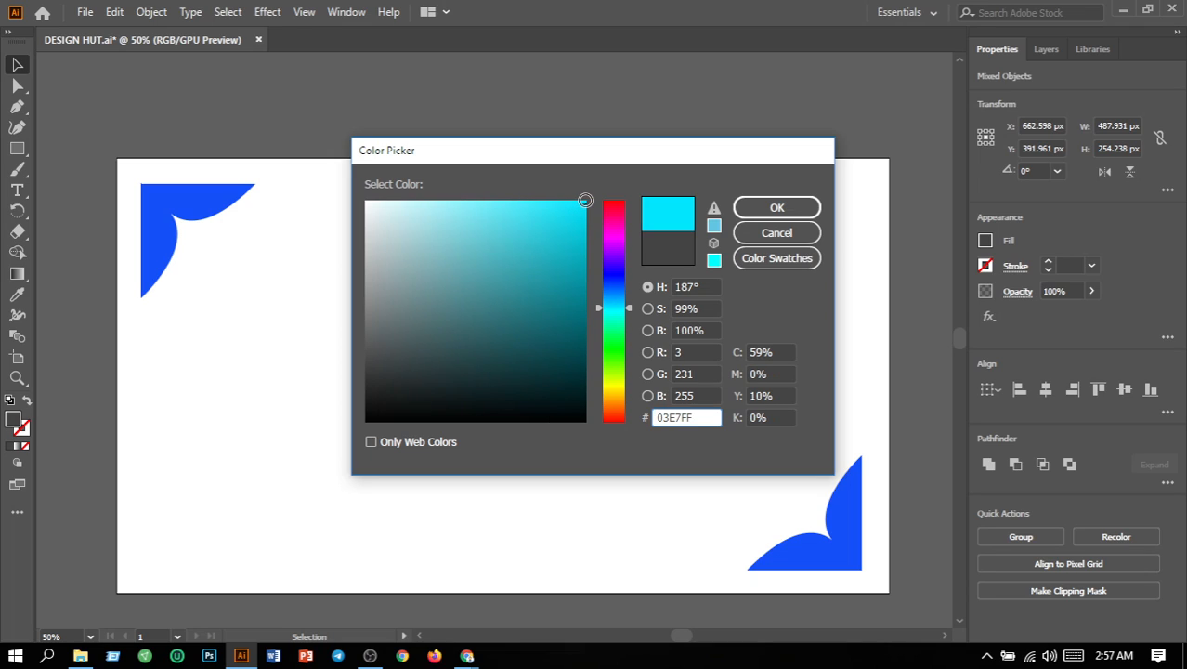
{"action": "left_click", "coordinate": [801, 210]}
{"action": "left_click", "coordinate": [829, 329]}
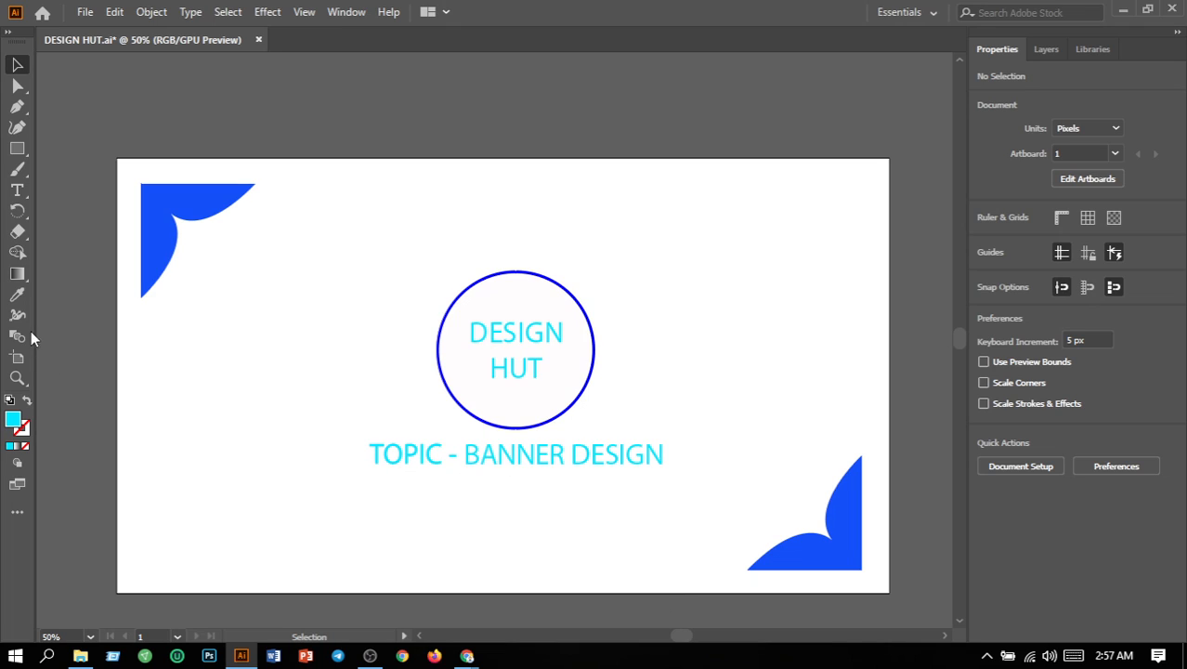
Step: Replace the word BANNER with FLYER in the topic line so it reads TOPIC - FLYER DESIGN
{"action": "left_click", "coordinate": [18, 192]}
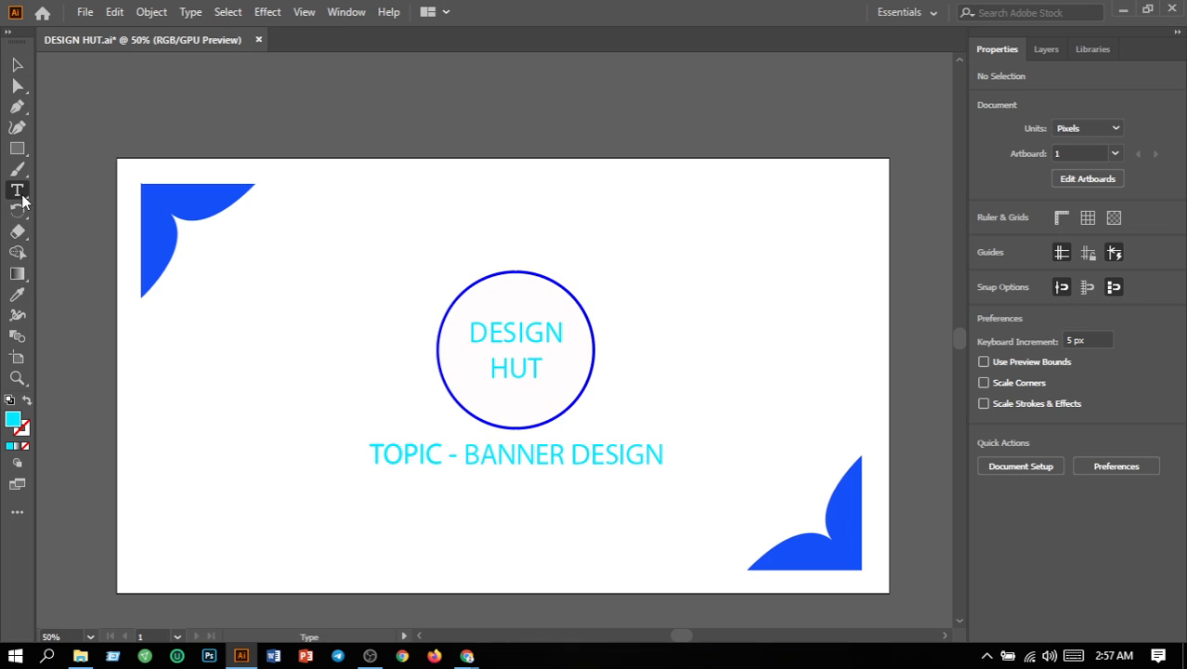
{"action": "left_click", "coordinate": [567, 455]}
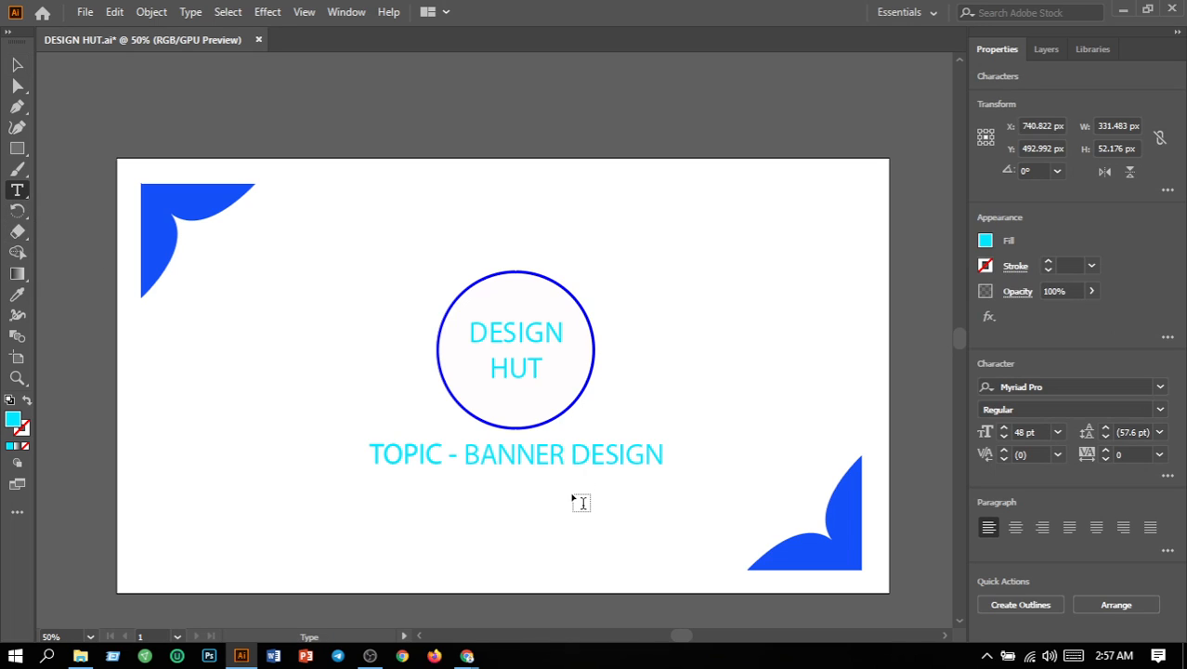
{"action": "key", "text": "BackSpace"}
{"action": "key", "text": "BackSpace"}
{"action": "key", "text": "BackSpace"}
{"action": "key", "text": "BackSpace"}
{"action": "key", "text": "BackSpace"}
{"action": "key", "text": "BackSpace"}
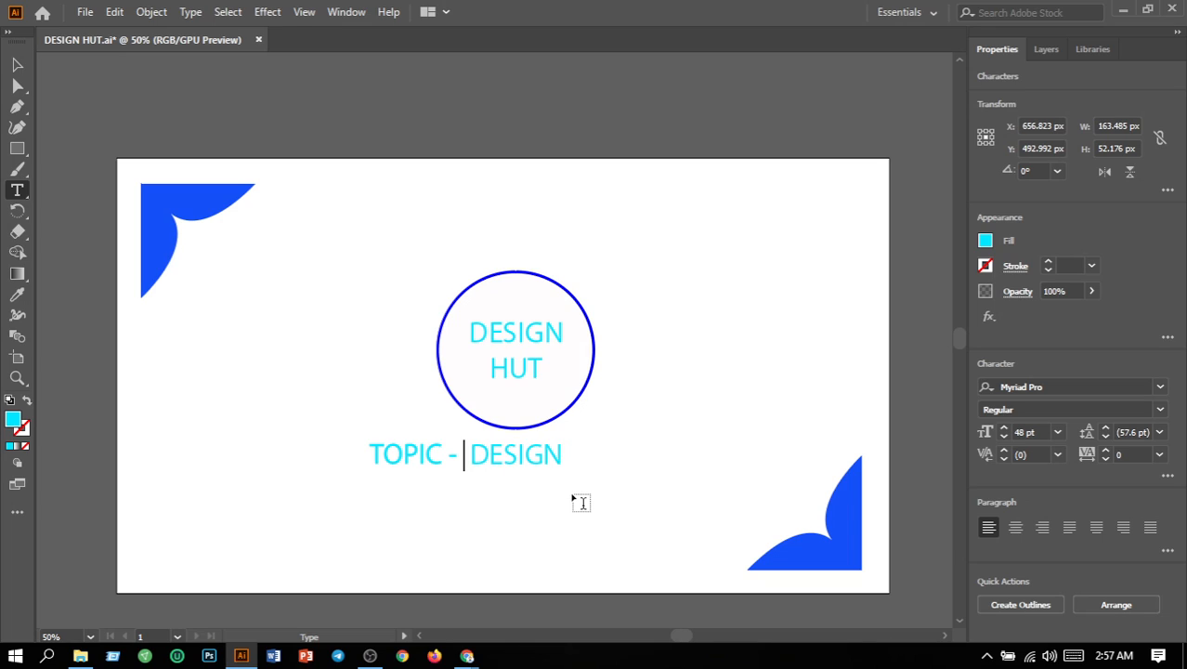
{"action": "type", "text": "F "}
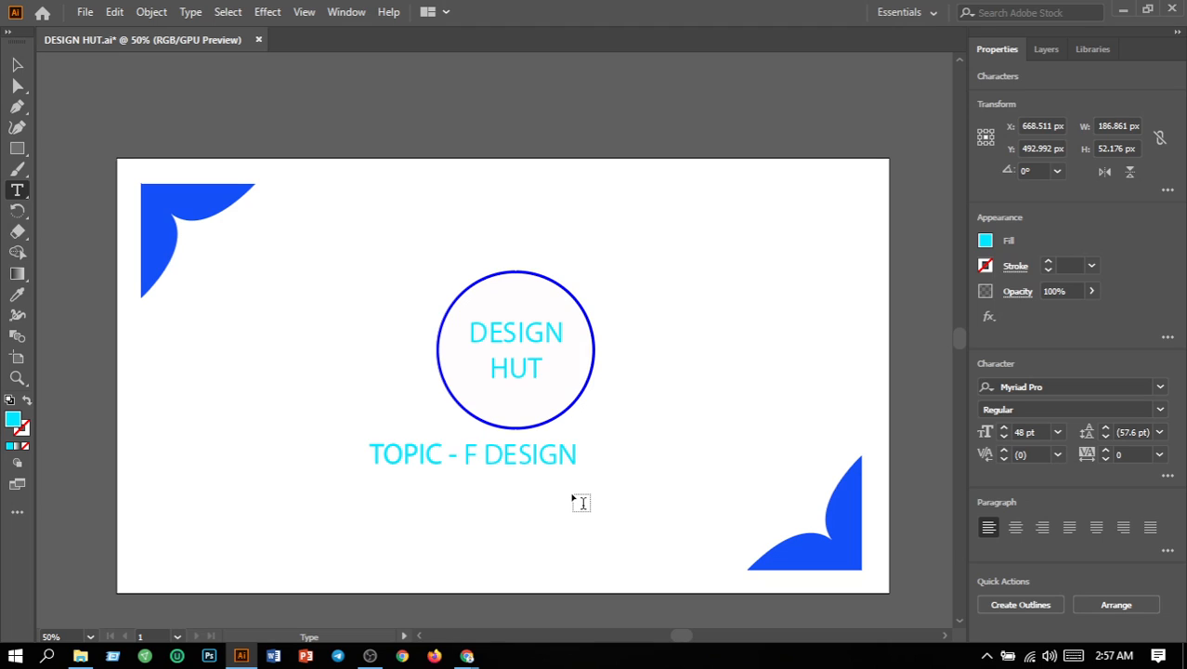
{"action": "type", "text": "LYER"}
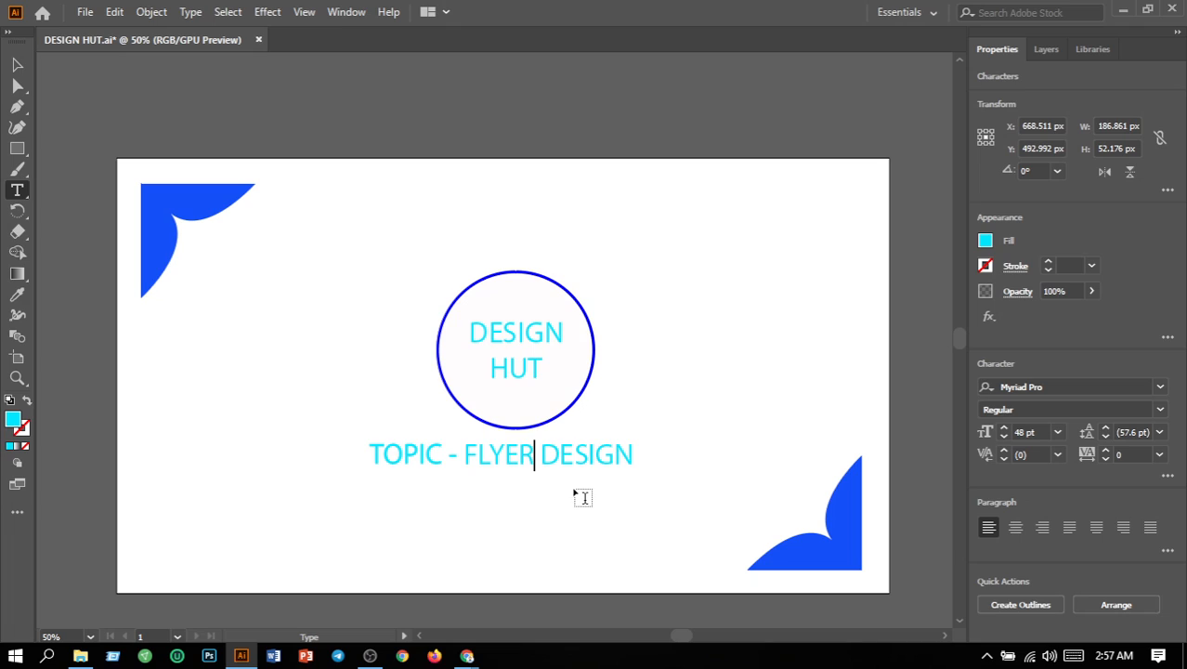
{"action": "left_click", "coordinate": [9, 64]}
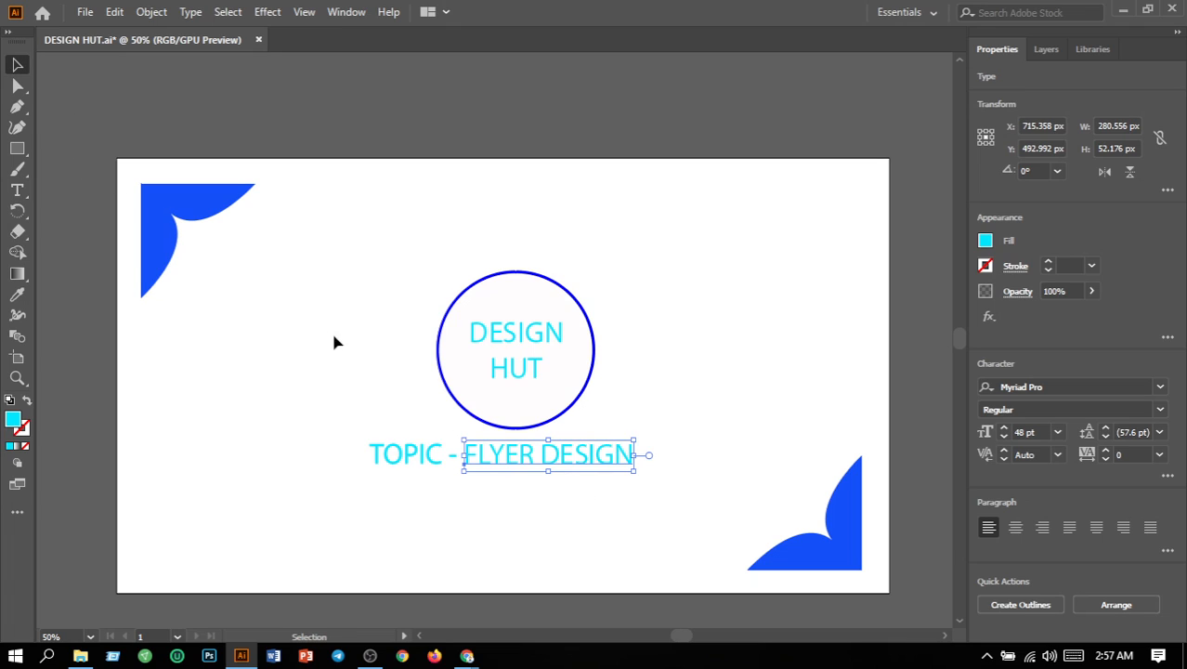
{"action": "left_click", "coordinate": [708, 483]}
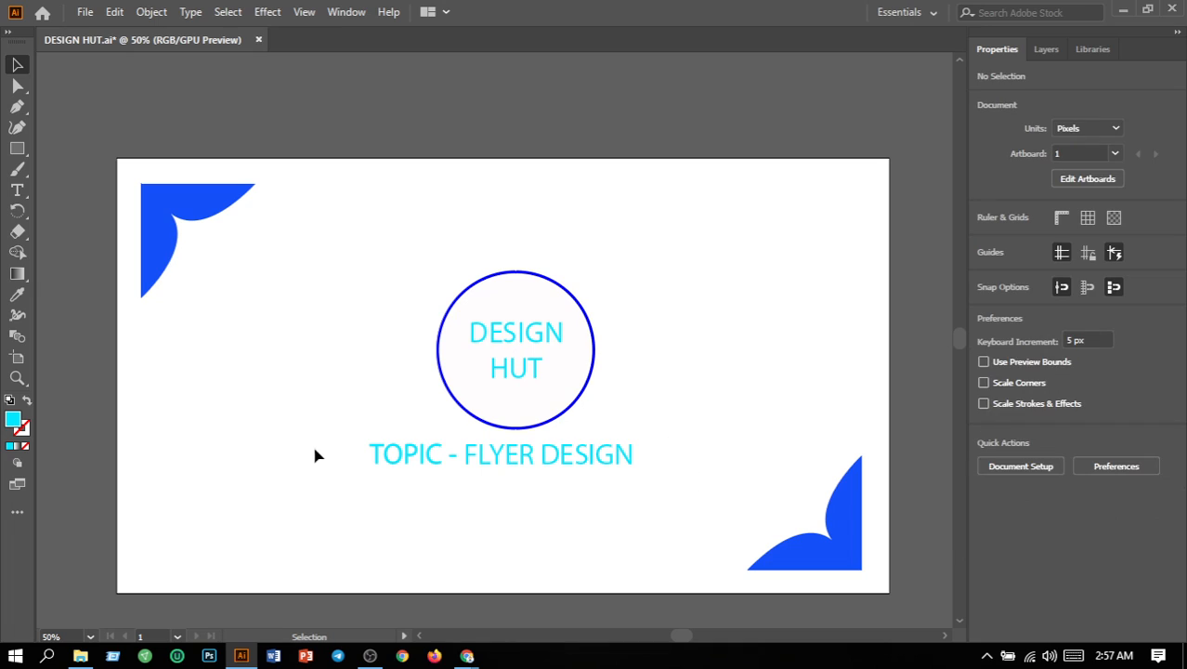
Step: Shift the whole TOPIC - FLYER DESIGN line rightward to X about 662 px, centring it beneath the circle
{"action": "left_click_drag", "start_coordinate": [356, 455], "coordinate": [650, 548]}
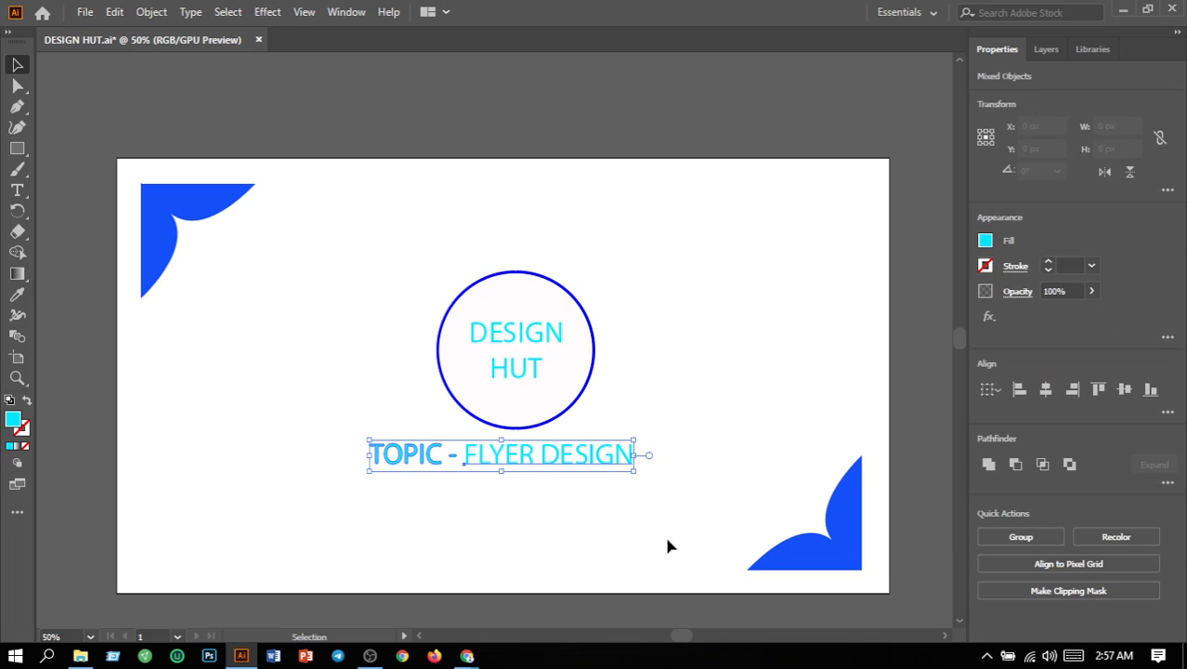
{"action": "key", "text": "Right"}
{"action": "key", "text": "Right"}
{"action": "key", "text": "Right"}
{"action": "key", "text": "Right"}
{"action": "key", "text": "Right"}
{"action": "key", "text": "Right"}
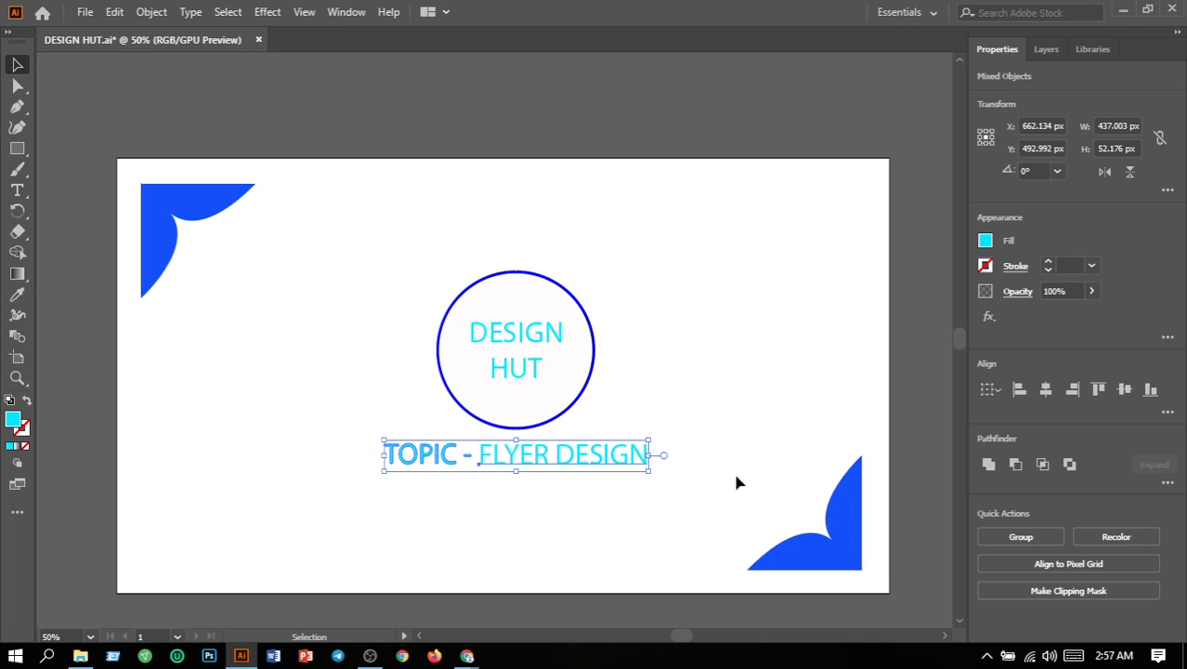
Step: Save the finished DESIGN HUT title graphic under its existing file name
{"action": "left_click", "coordinate": [711, 409]}
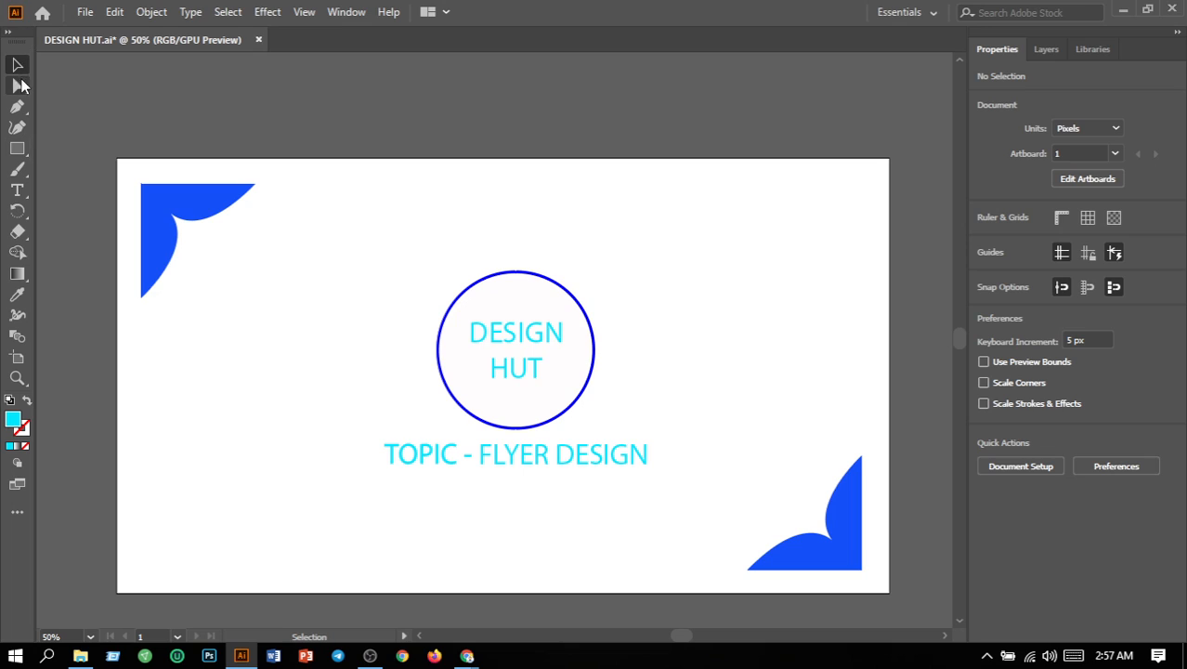
{"action": "left_click", "coordinate": [81, 12]}
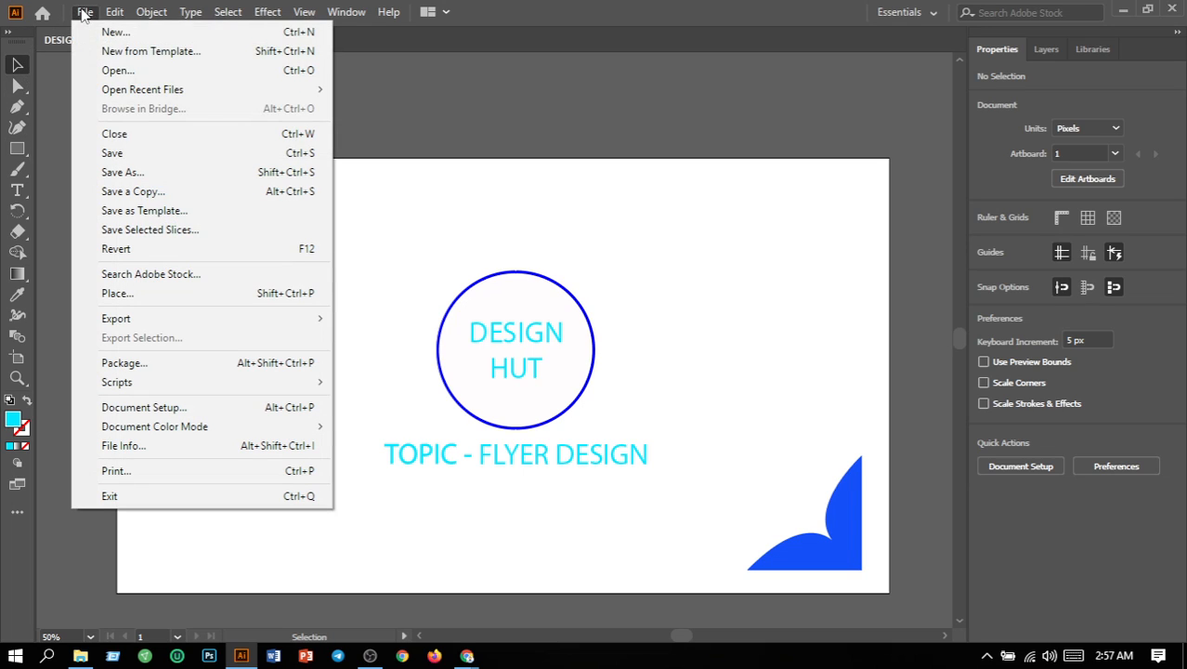
{"action": "left_click", "coordinate": [132, 158]}
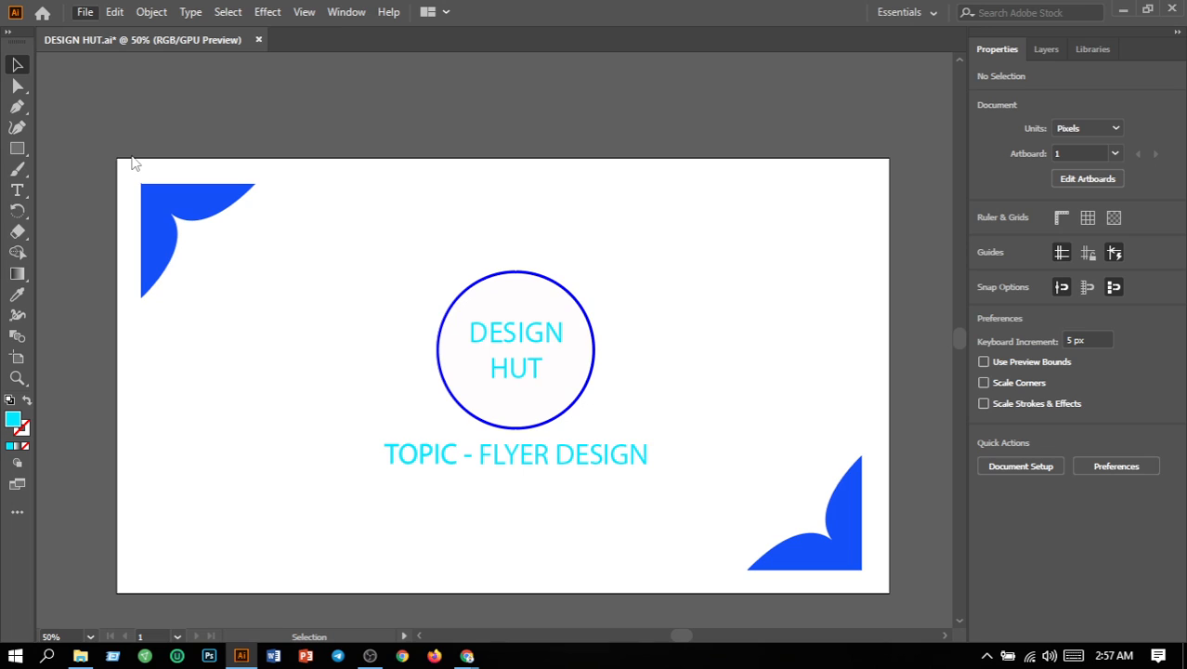
Step: Export the title graphic as PNG using all artboards, replacing the existing DESIGN HUT-01.png in the design hut folder
{"action": "left_click", "coordinate": [86, 13]}
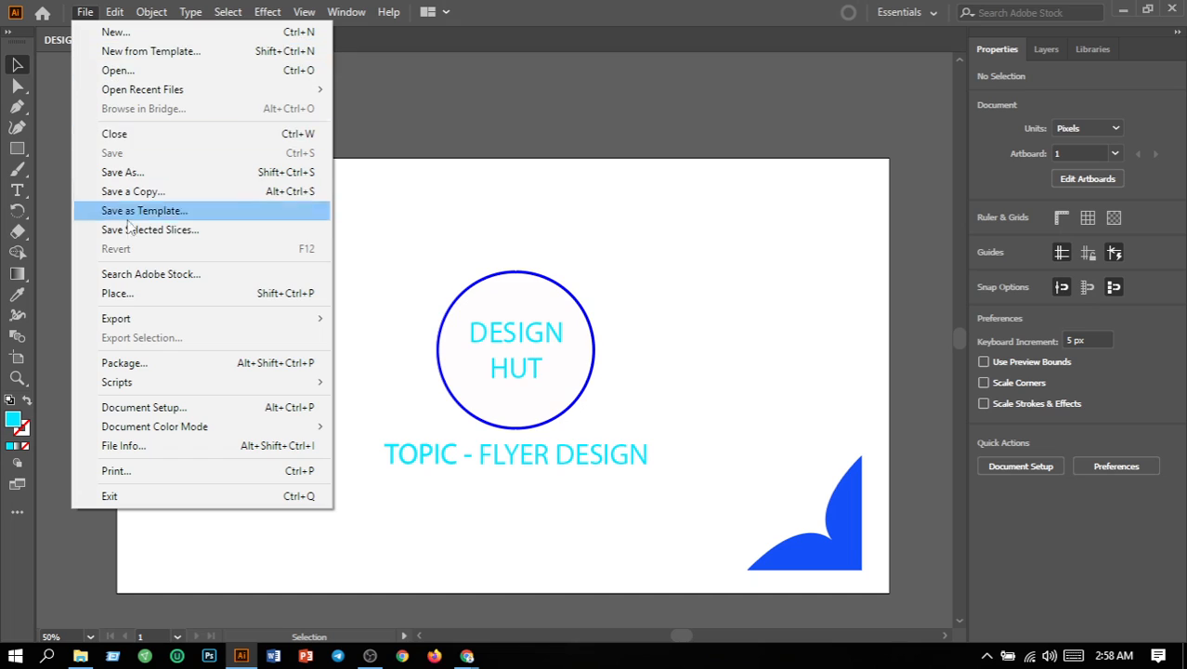
{"action": "mouse_move", "coordinate": [128, 318]}
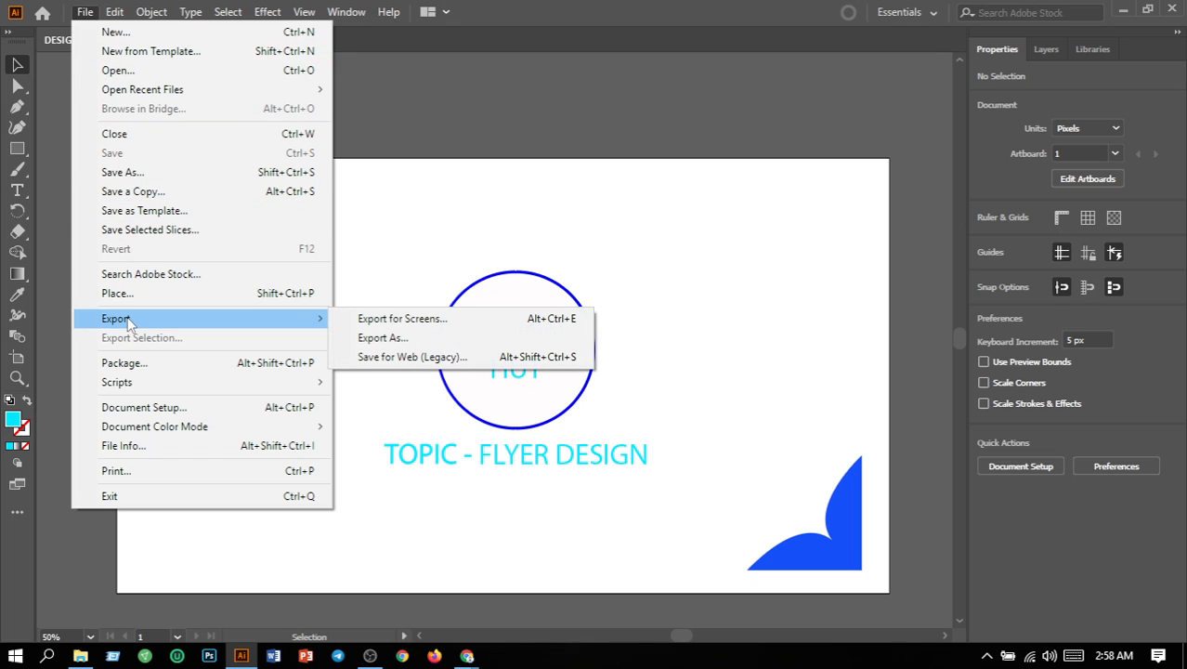
{"action": "left_click", "coordinate": [379, 340]}
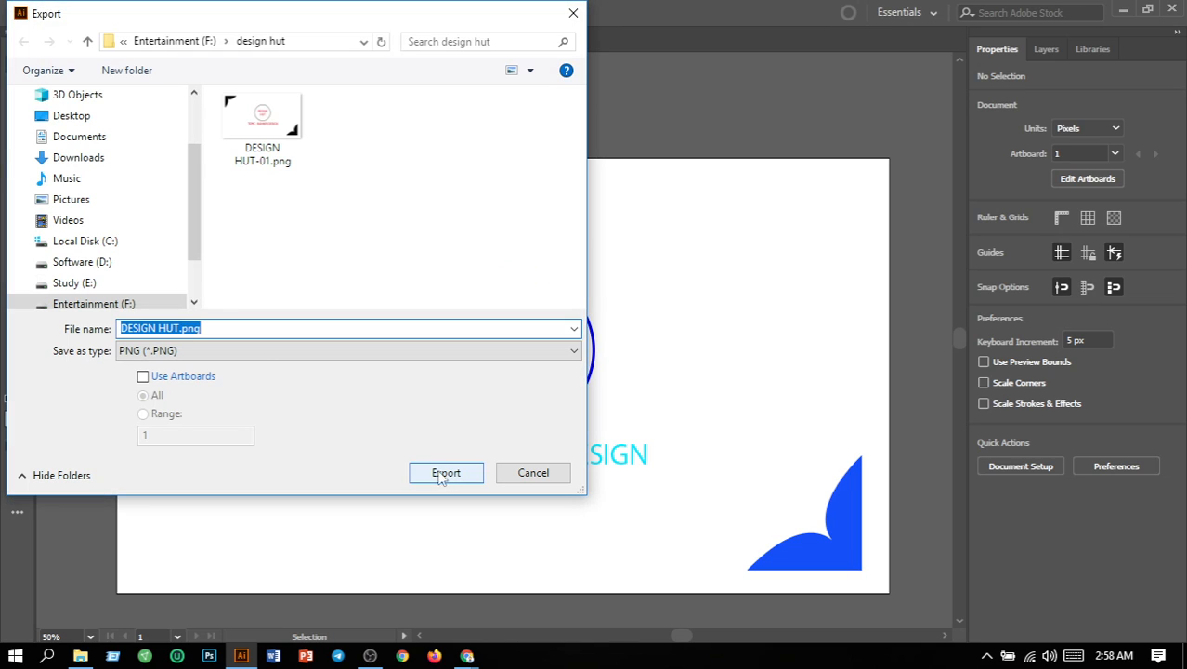
{"action": "left_click", "coordinate": [143, 377]}
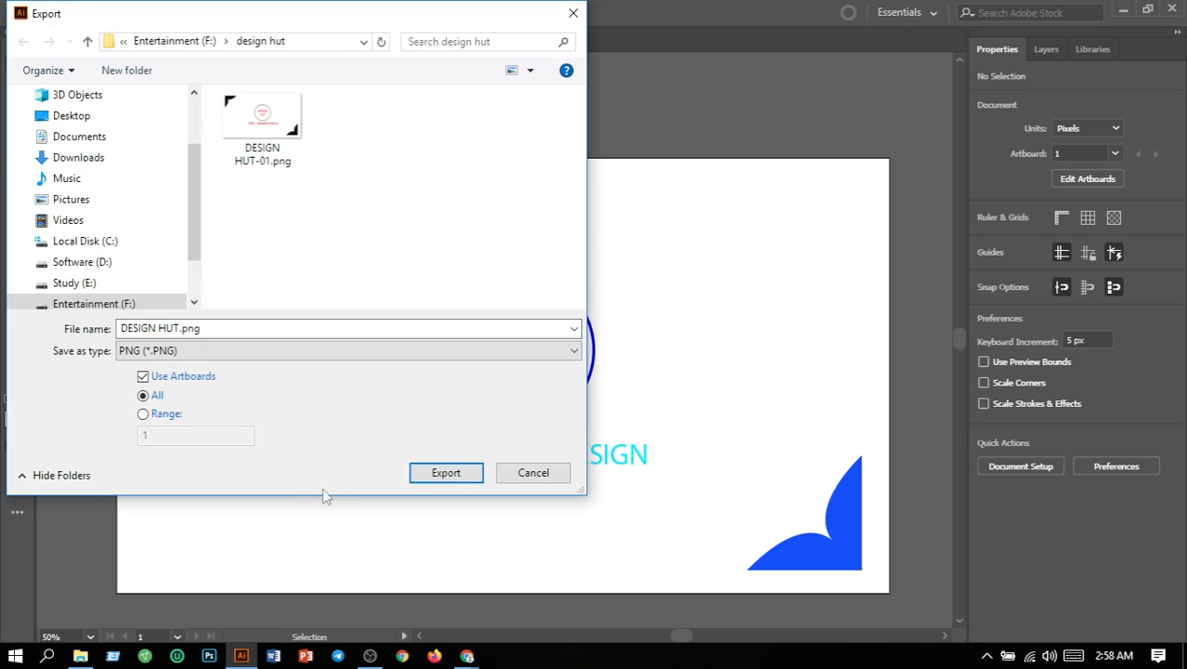
{"action": "left_click", "coordinate": [439, 477]}
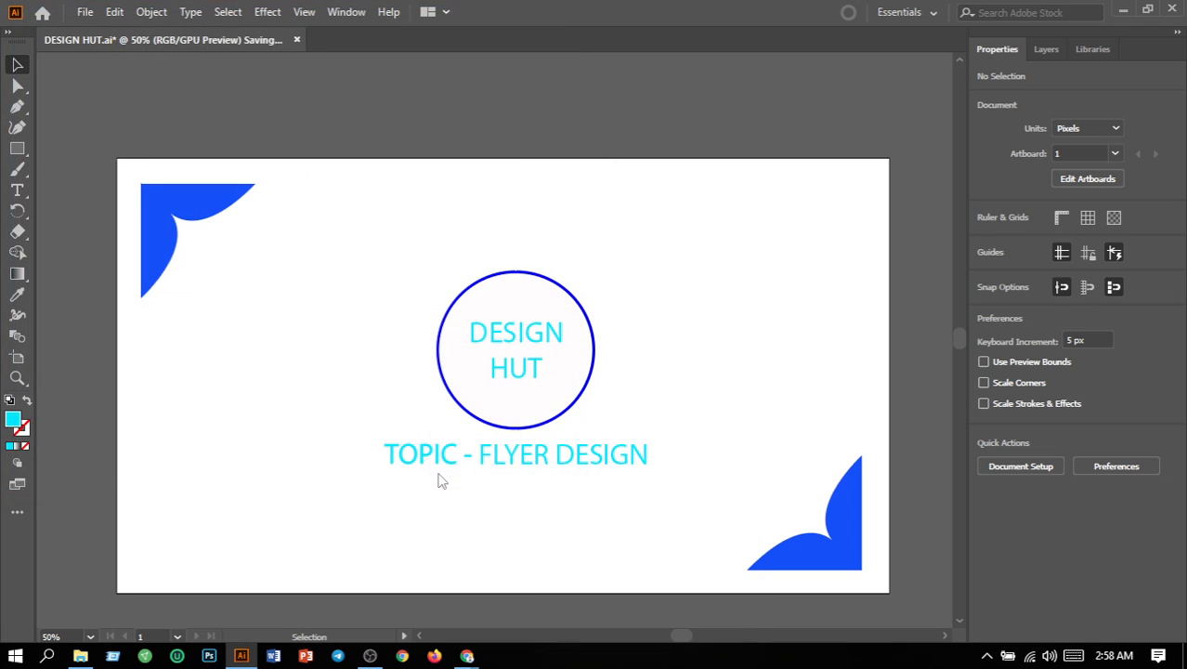
{"action": "left_click", "coordinate": [598, 598]}
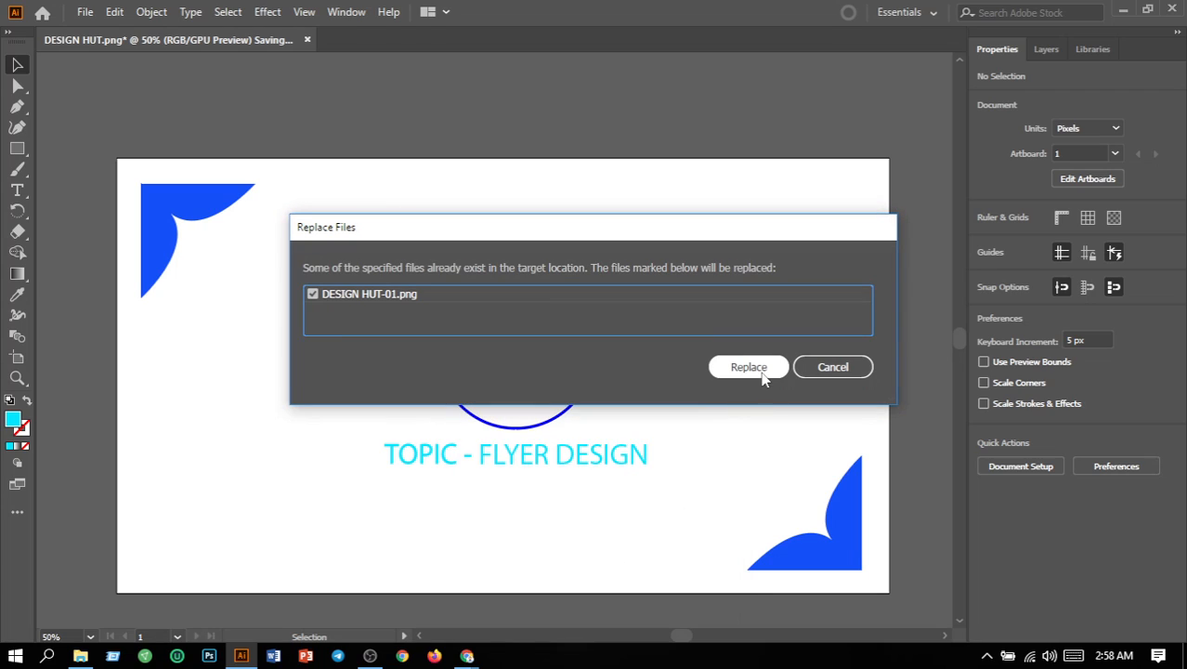
{"action": "left_click", "coordinate": [748, 368]}
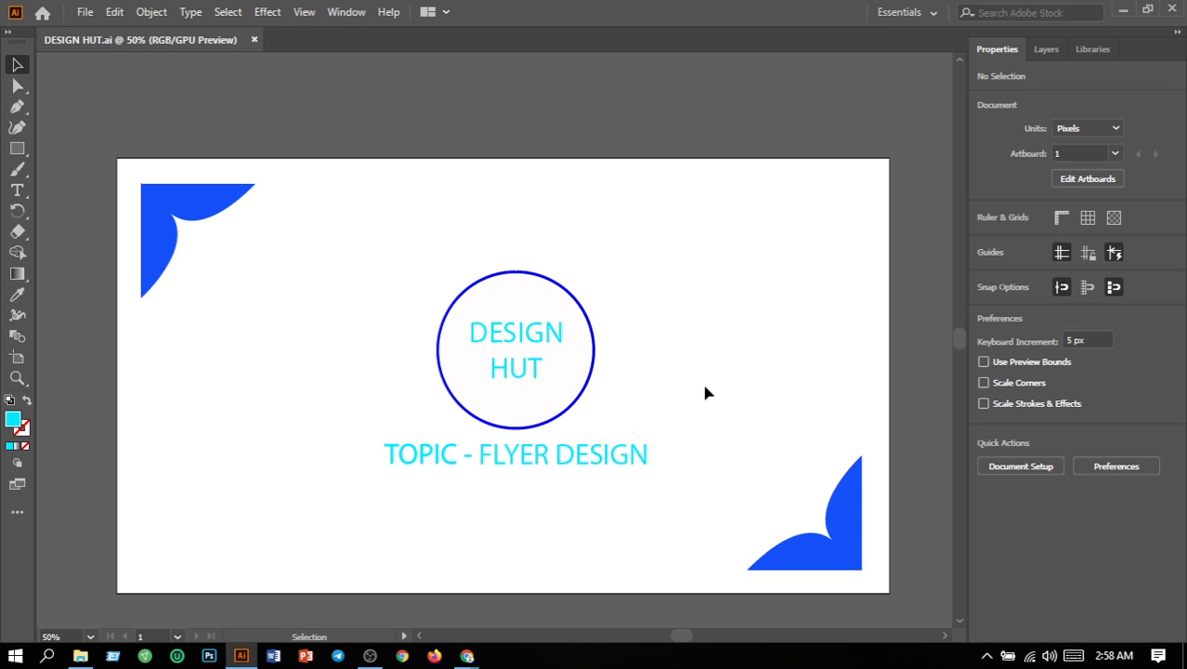
Step: Create a new portrait document from the recent 8.3 x 11.7 in custom preset
{"action": "left_click", "coordinate": [92, 16]}
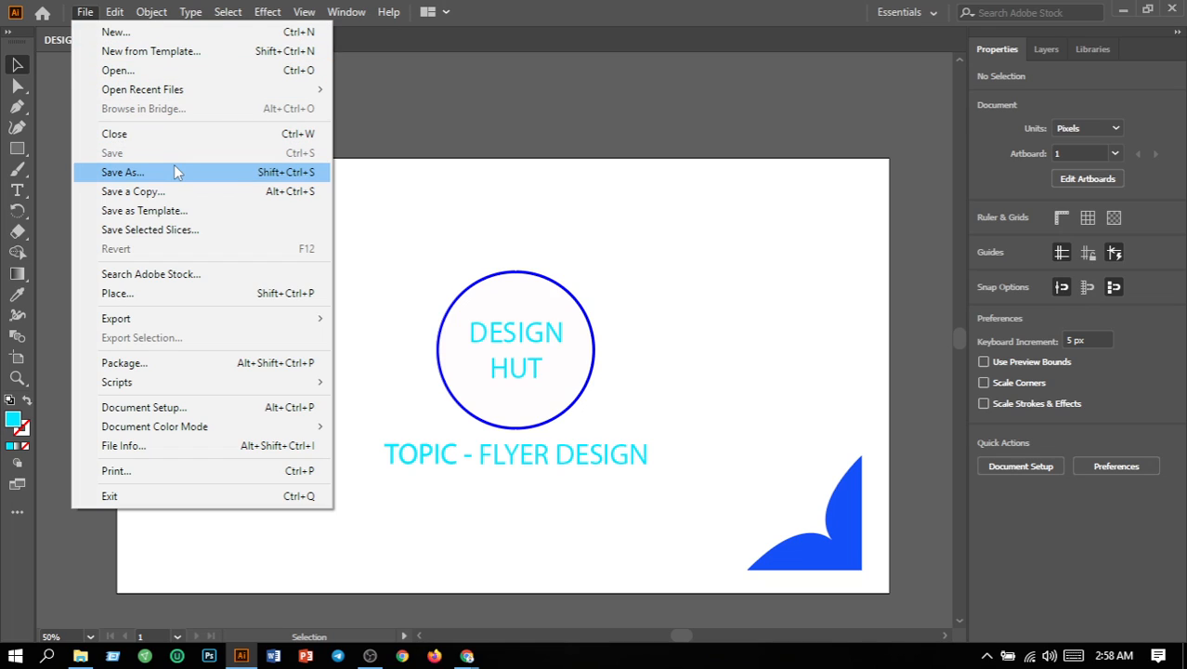
{"action": "left_click", "coordinate": [115, 32]}
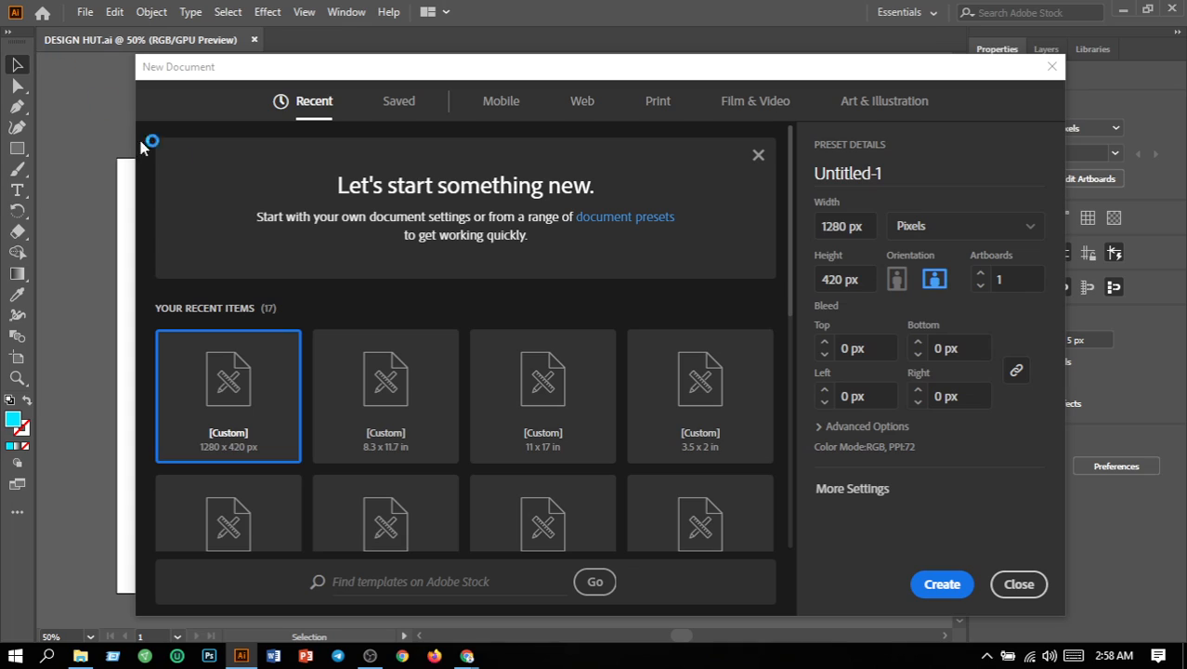
{"action": "left_click", "coordinate": [400, 420]}
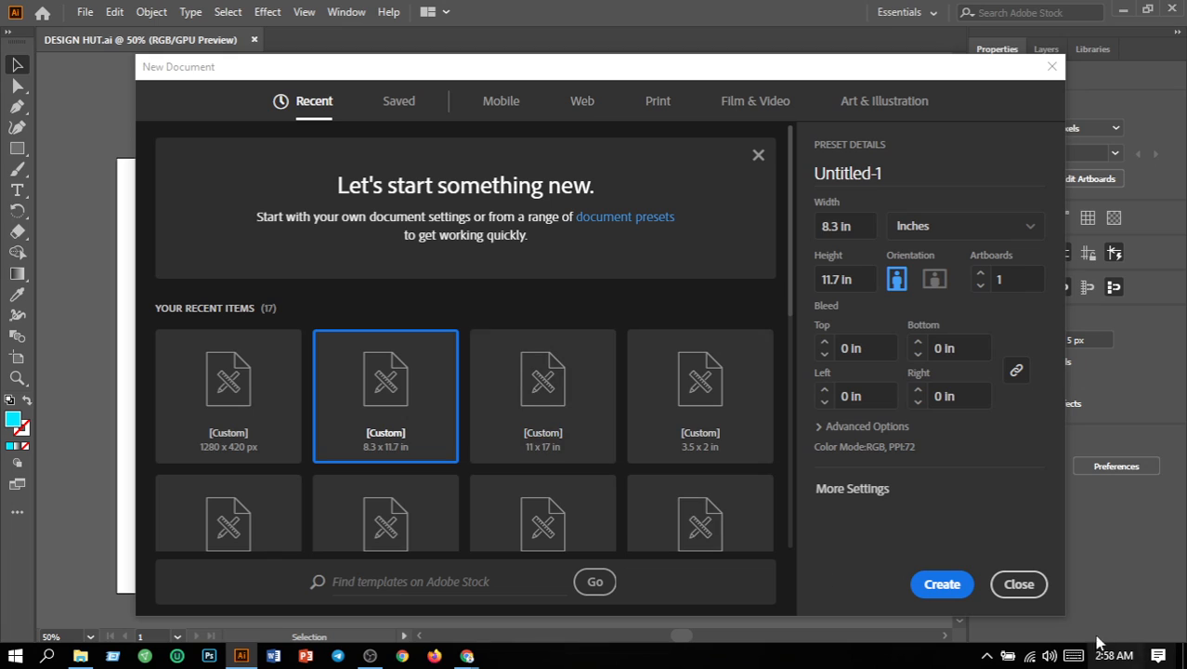
{"action": "left_click", "coordinate": [943, 585]}
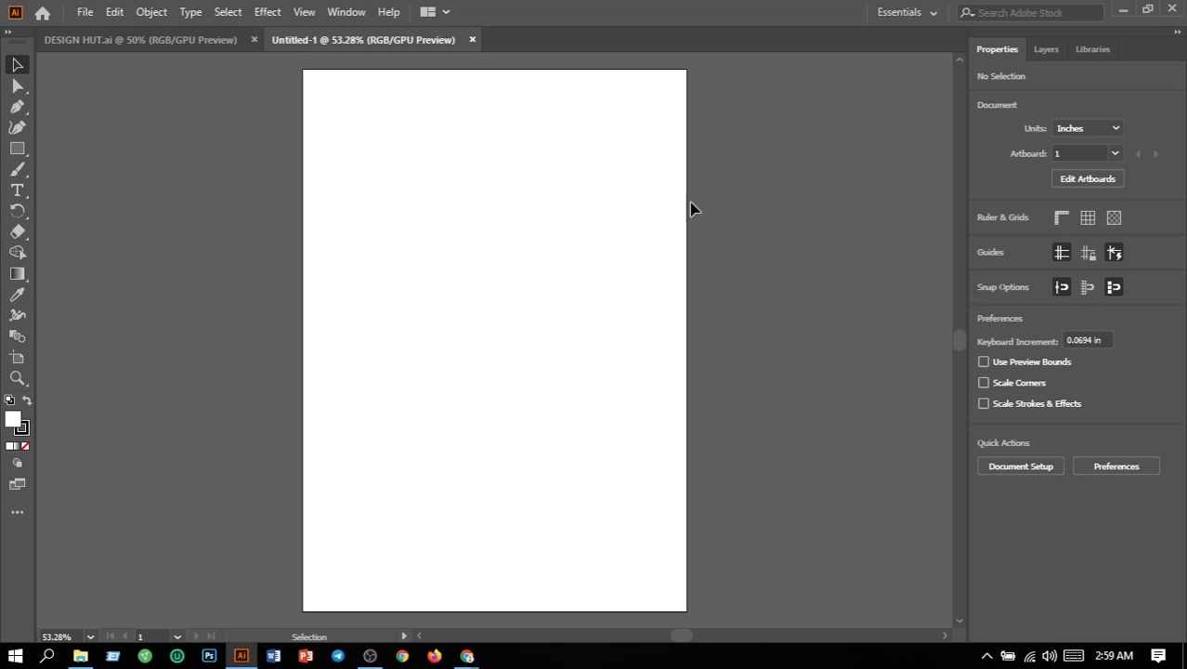
Step: Place Ramadan Kareem (Facebook Cover).png from the Downloads folder at the artboard's upper-left corner
{"action": "left_click", "coordinate": [86, 12]}
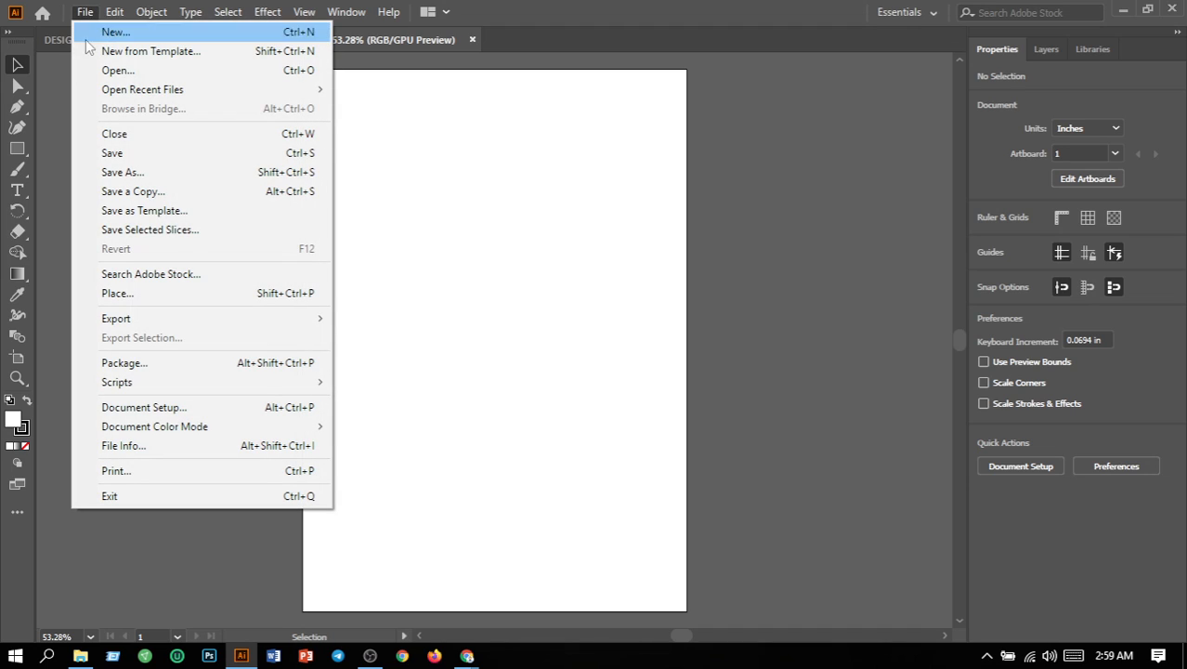
{"action": "left_click", "coordinate": [109, 295]}
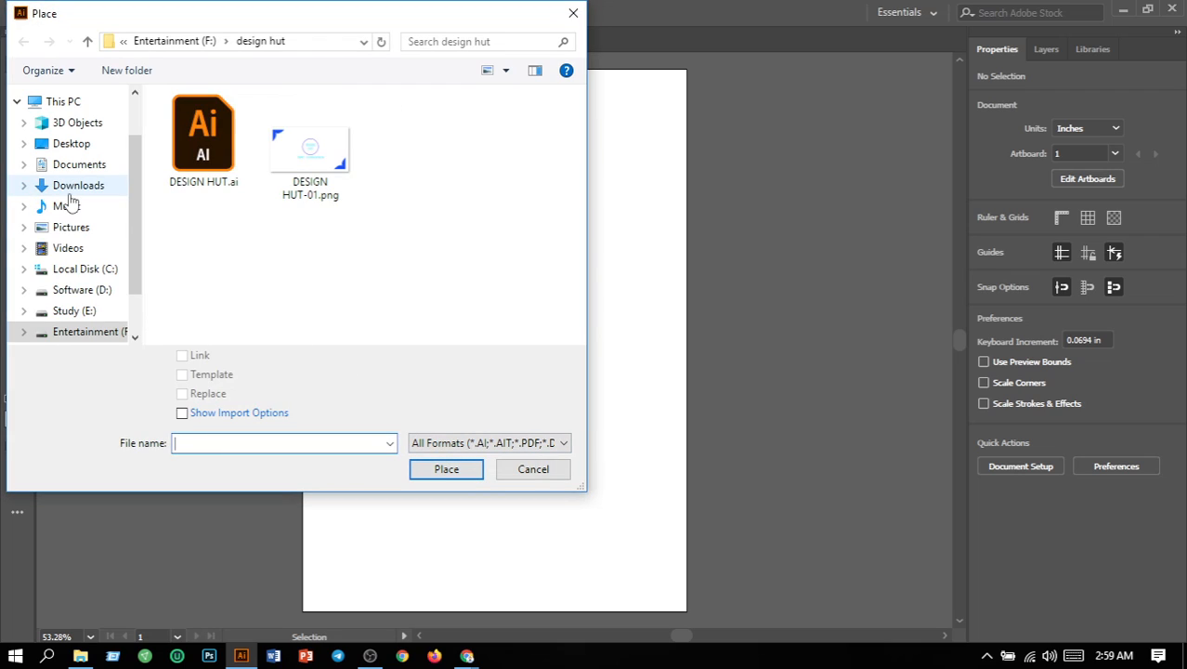
{"action": "left_click", "coordinate": [70, 191]}
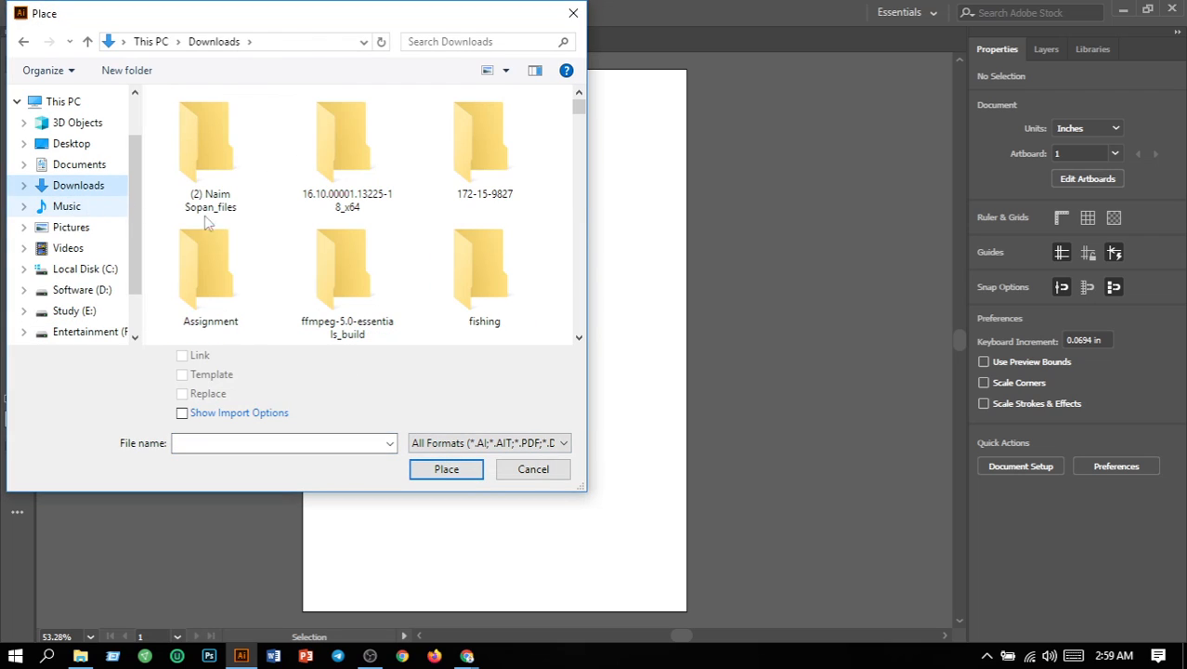
{"action": "scroll", "coordinate": [312, 243], "scroll_direction": "down", "scroll_amount": 5}
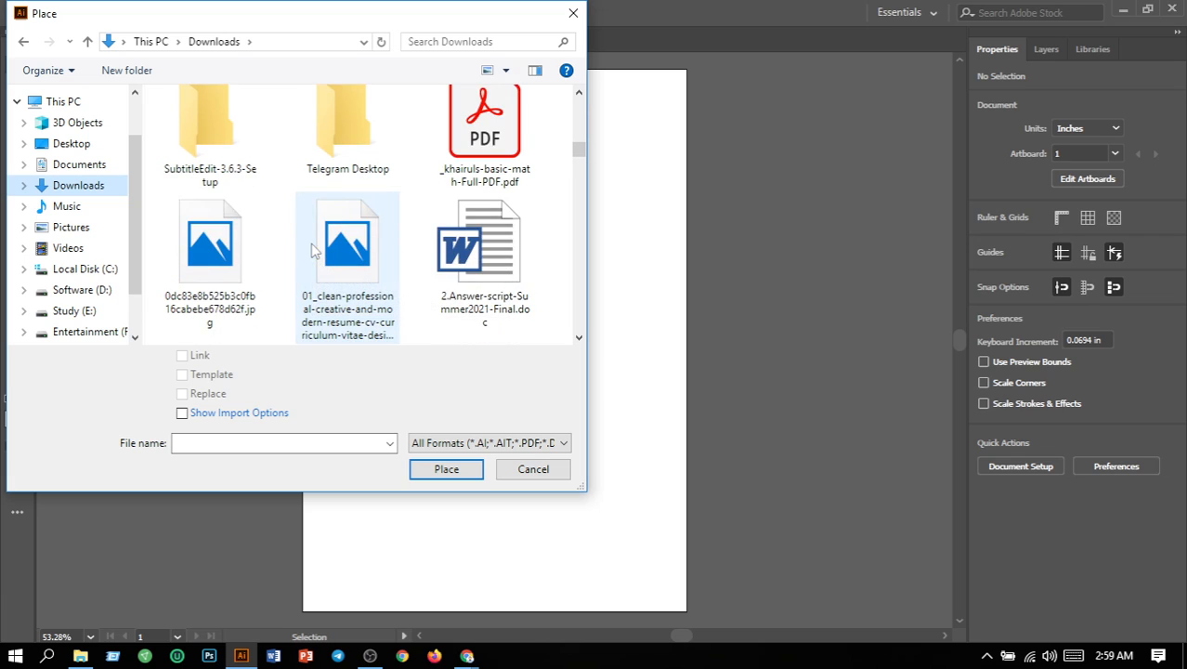
{"action": "scroll", "coordinate": [314, 249], "scroll_direction": "down", "scroll_amount": 3}
{"action": "scroll", "coordinate": [314, 249], "scroll_direction": "down", "scroll_amount": 5}
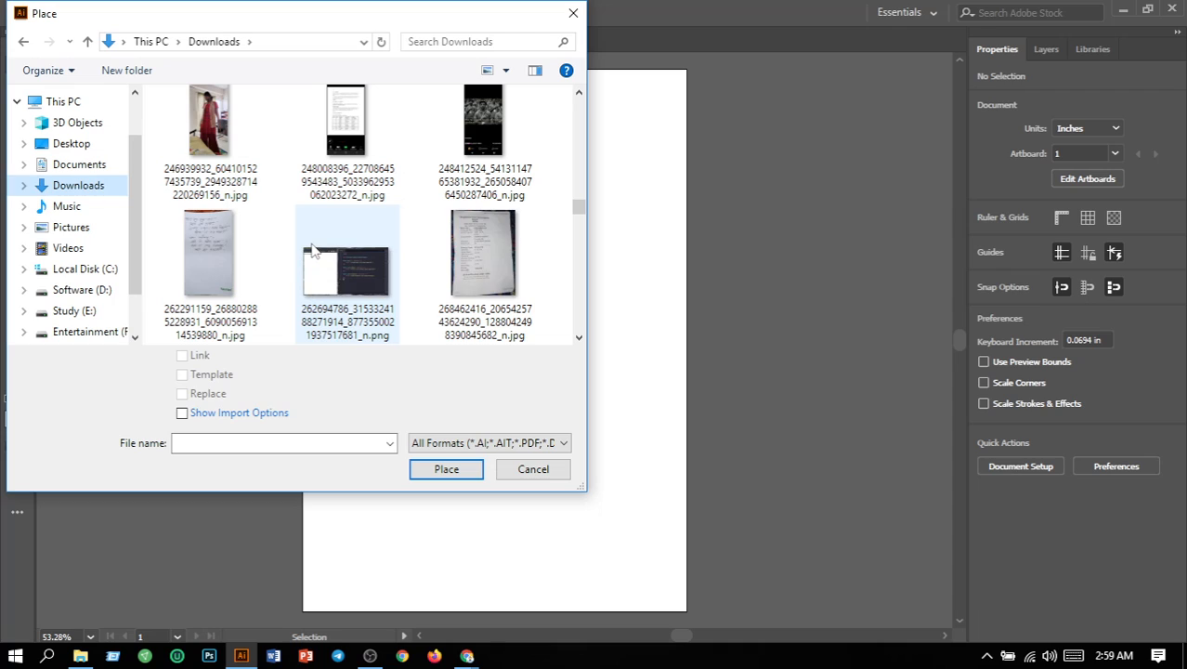
{"action": "scroll", "coordinate": [314, 249], "scroll_direction": "down", "scroll_amount": 1}
{"action": "scroll", "coordinate": [314, 249], "scroll_direction": "down", "scroll_amount": 3}
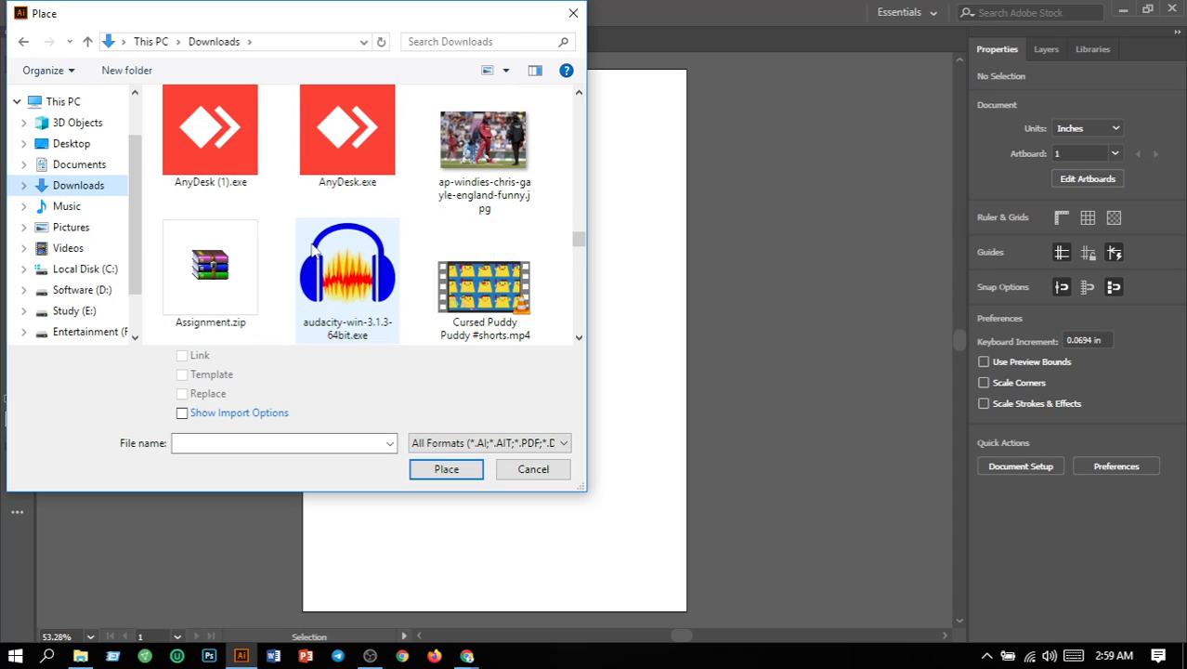
{"action": "scroll", "coordinate": [315, 249], "scroll_direction": "down", "scroll_amount": 3}
{"action": "scroll", "coordinate": [314, 249], "scroll_direction": "down", "scroll_amount": 1}
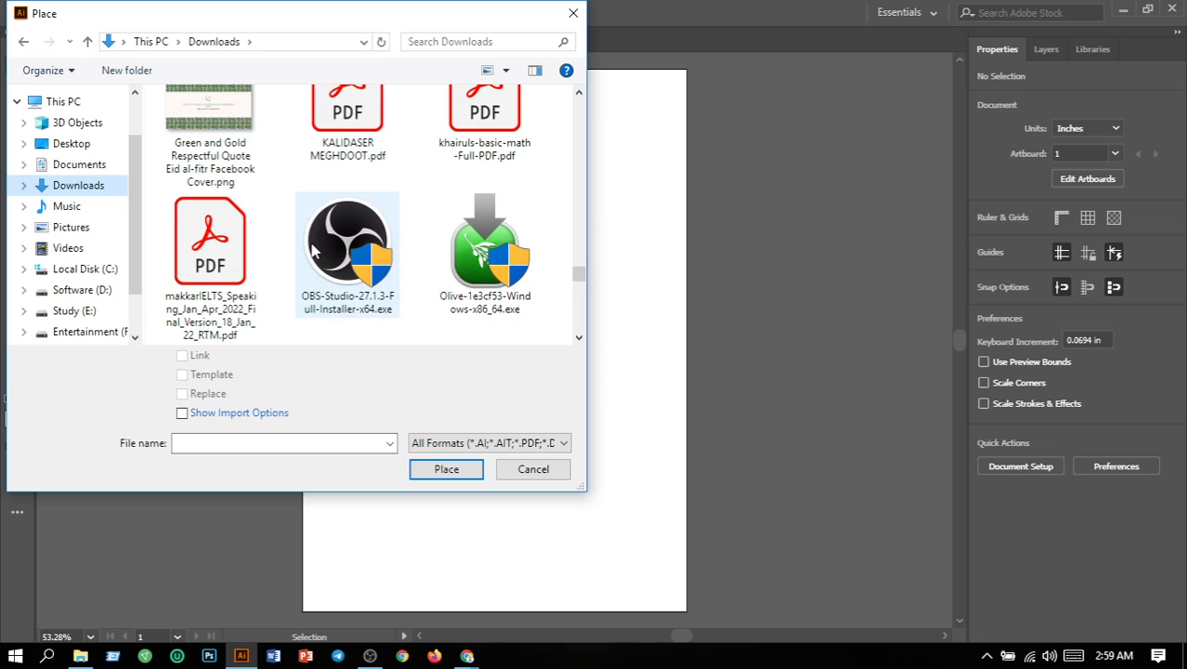
{"action": "scroll", "coordinate": [314, 249], "scroll_direction": "down", "scroll_amount": 4}
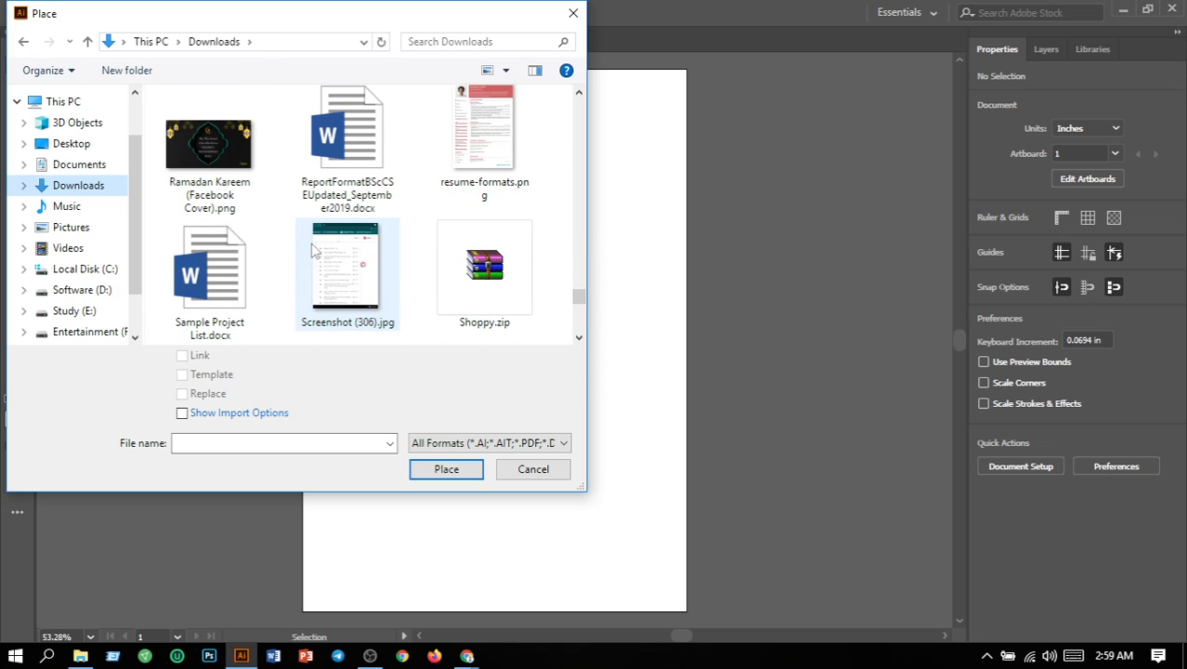
{"action": "scroll", "coordinate": [314, 249], "scroll_direction": "down", "scroll_amount": 2}
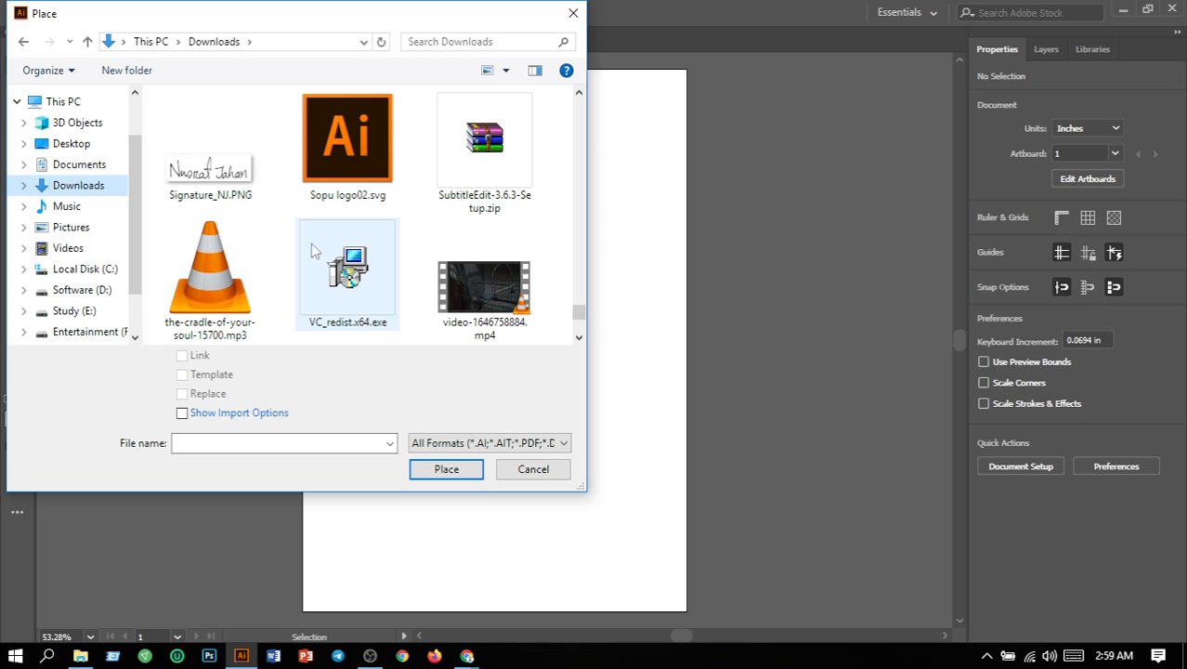
{"action": "scroll", "coordinate": [314, 249], "scroll_direction": "down", "scroll_amount": 1}
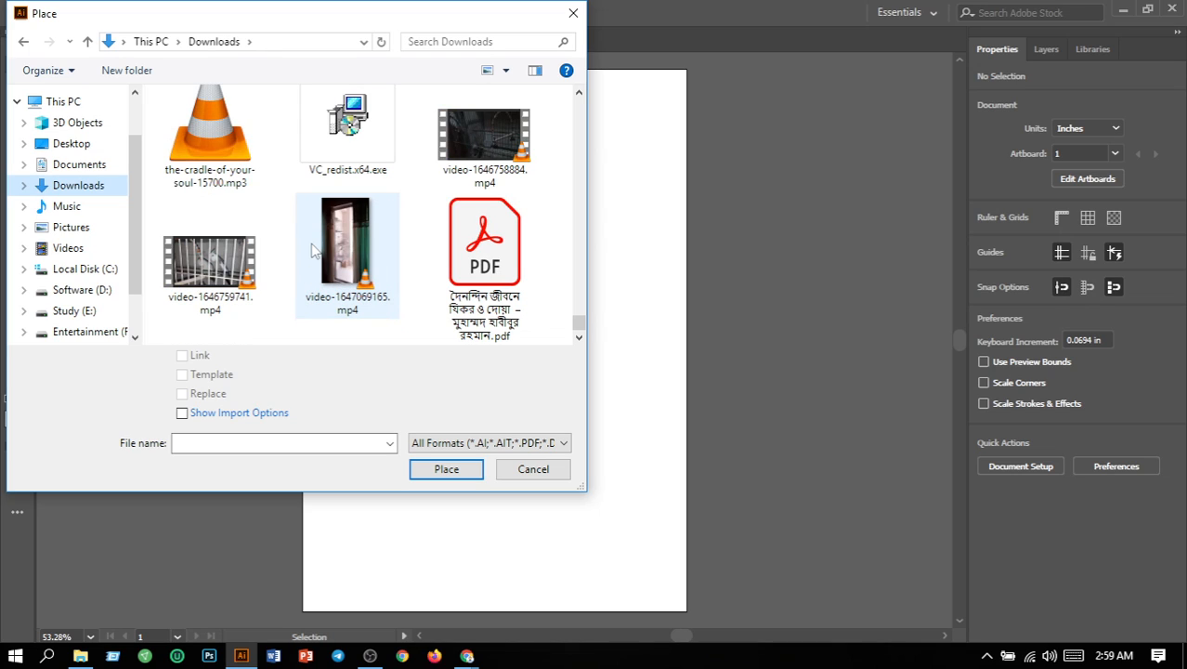
{"action": "scroll", "coordinate": [314, 249], "scroll_direction": "up", "scroll_amount": 3}
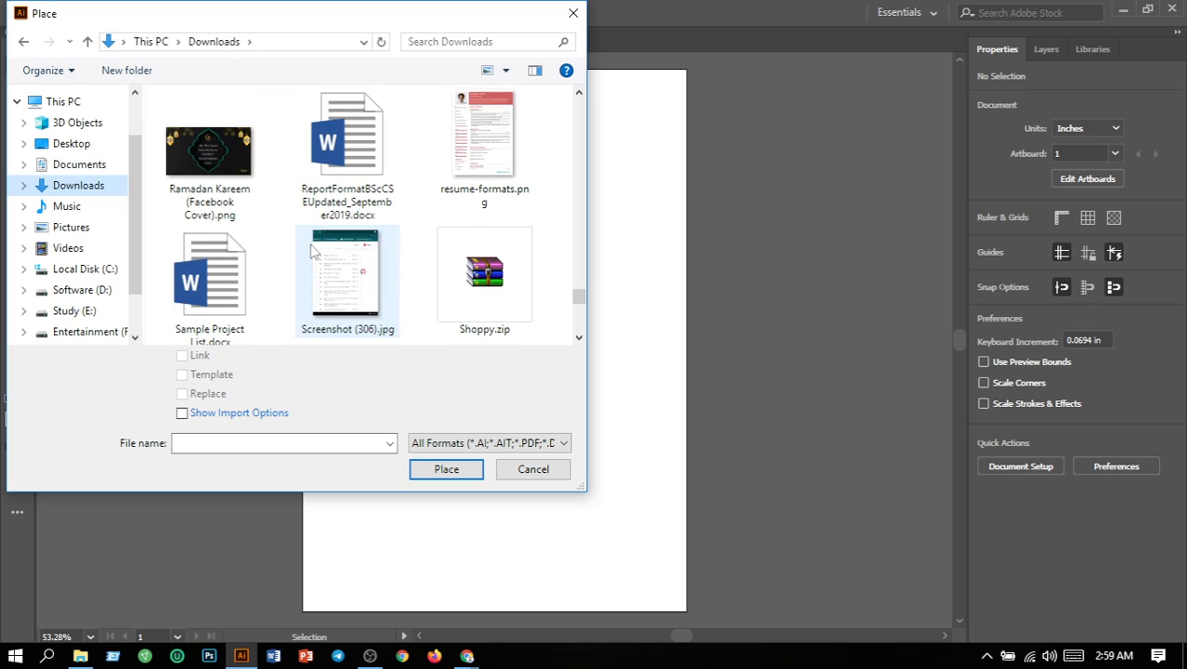
{"action": "left_click", "coordinate": [214, 208]}
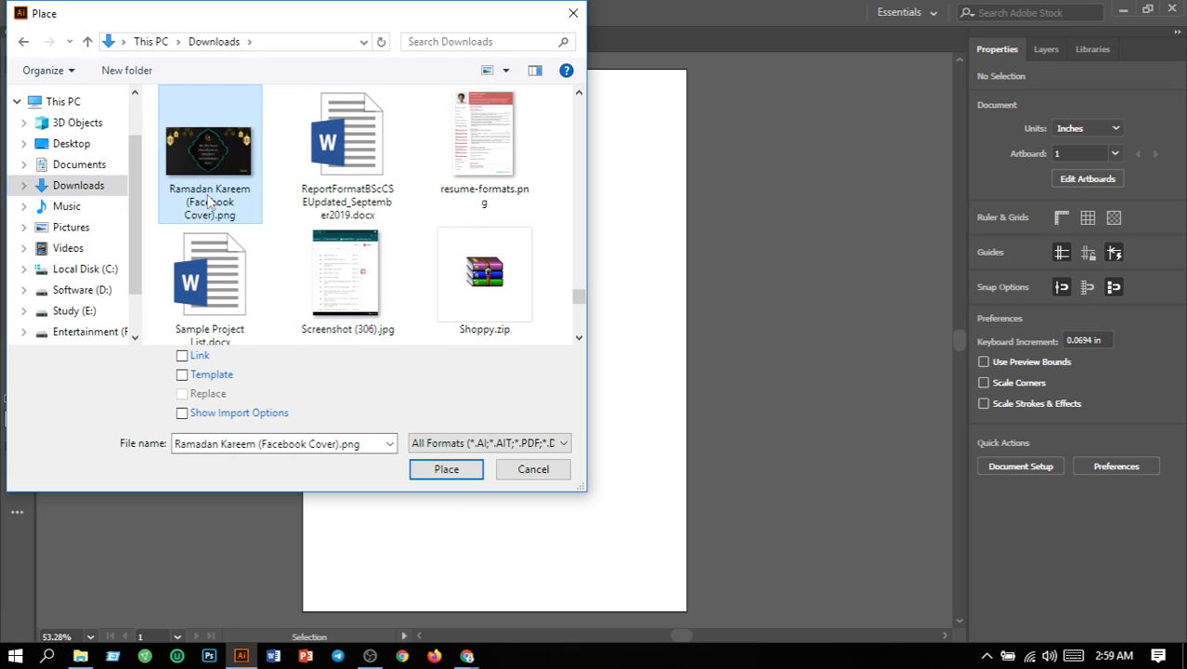
{"action": "left_click", "coordinate": [446, 469]}
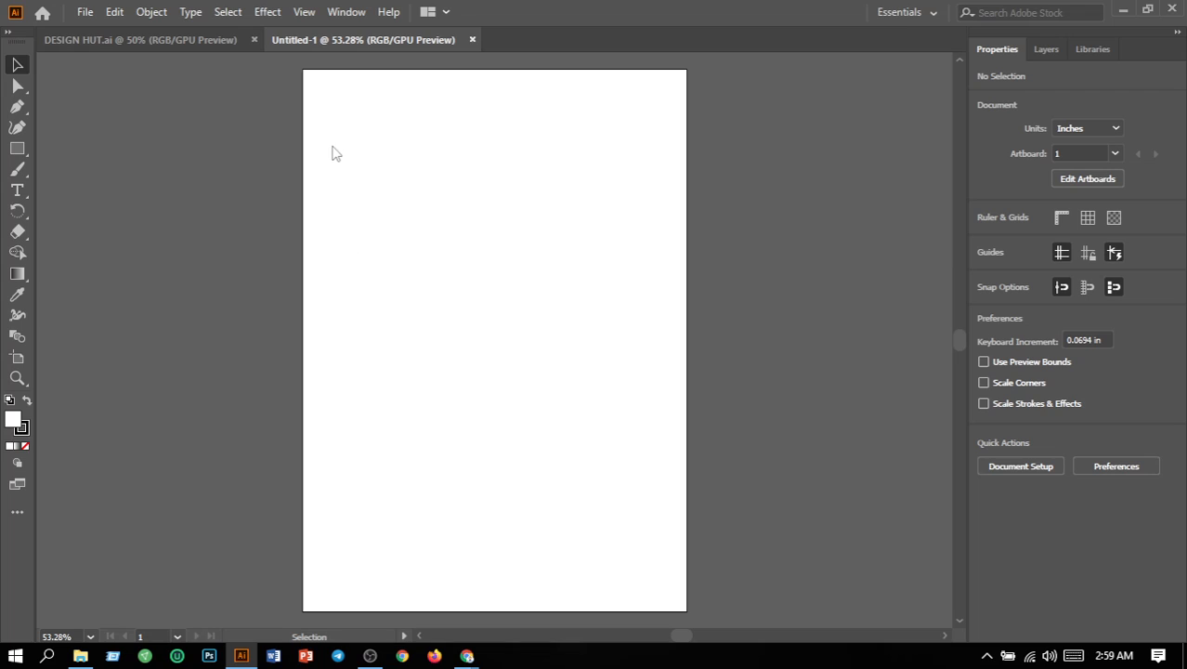
{"action": "left_click", "coordinate": [303, 72]}
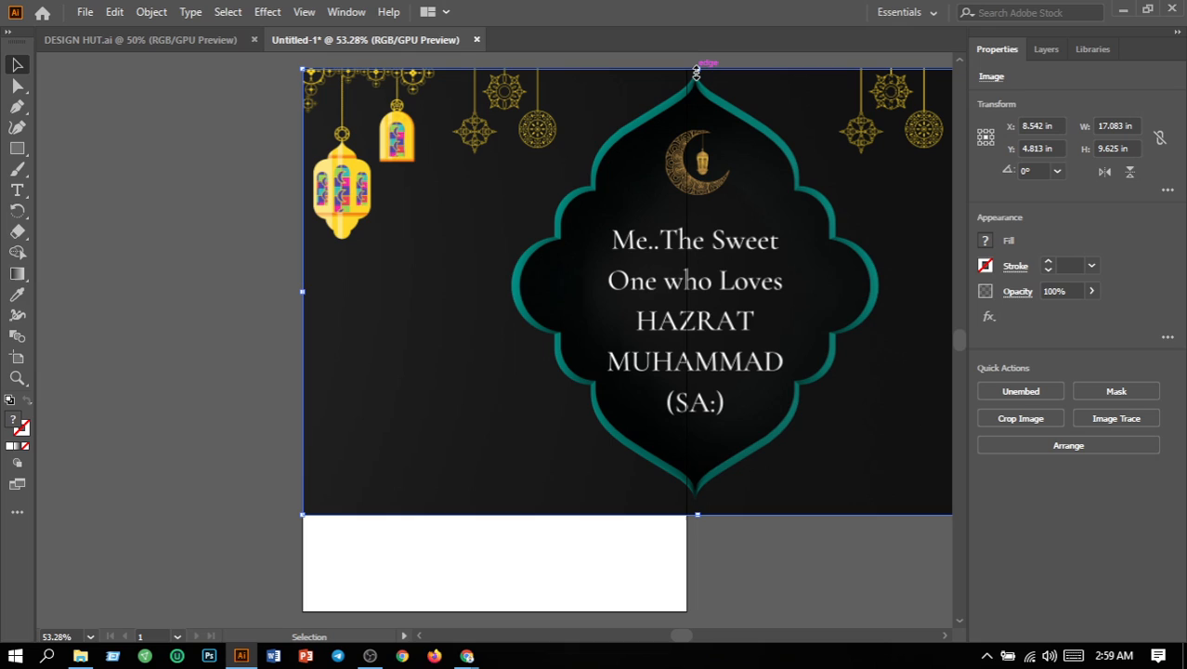
Step: Resize the placed image to about 8.31 by 6.29 in, so it spans the artboard's full width from its top edge
{"action": "left_click_drag", "start_coordinate": [697, 71], "coordinate": [697, 327]}
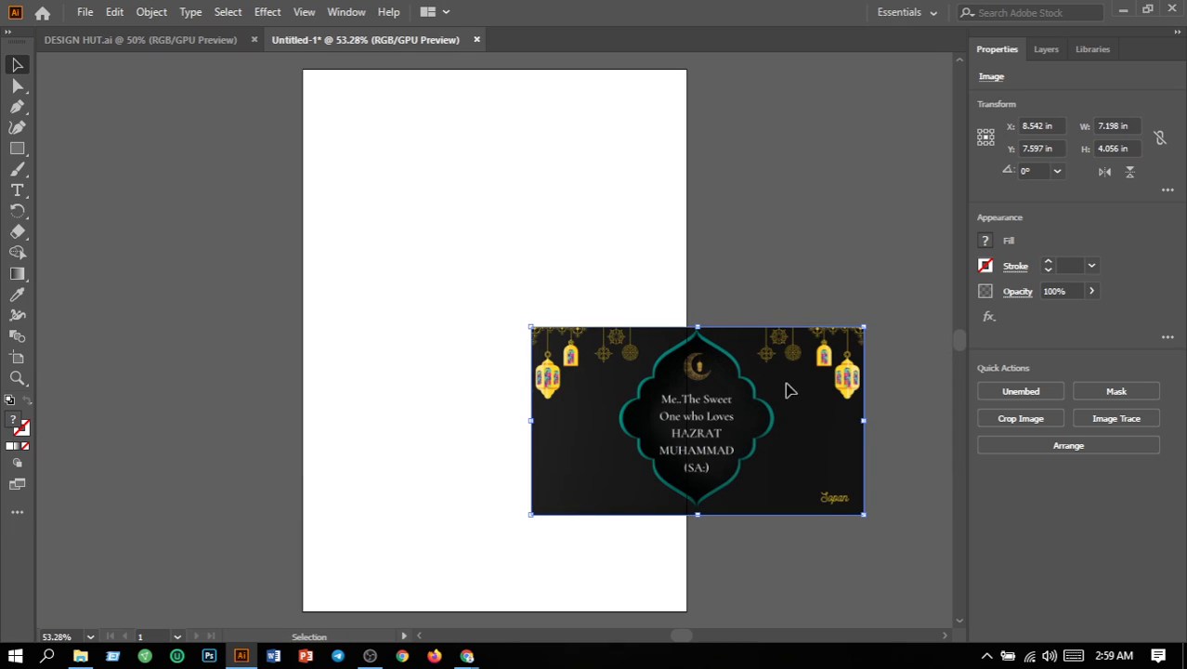
{"action": "left_click_drag", "start_coordinate": [791, 392], "coordinate": [570, 141]}
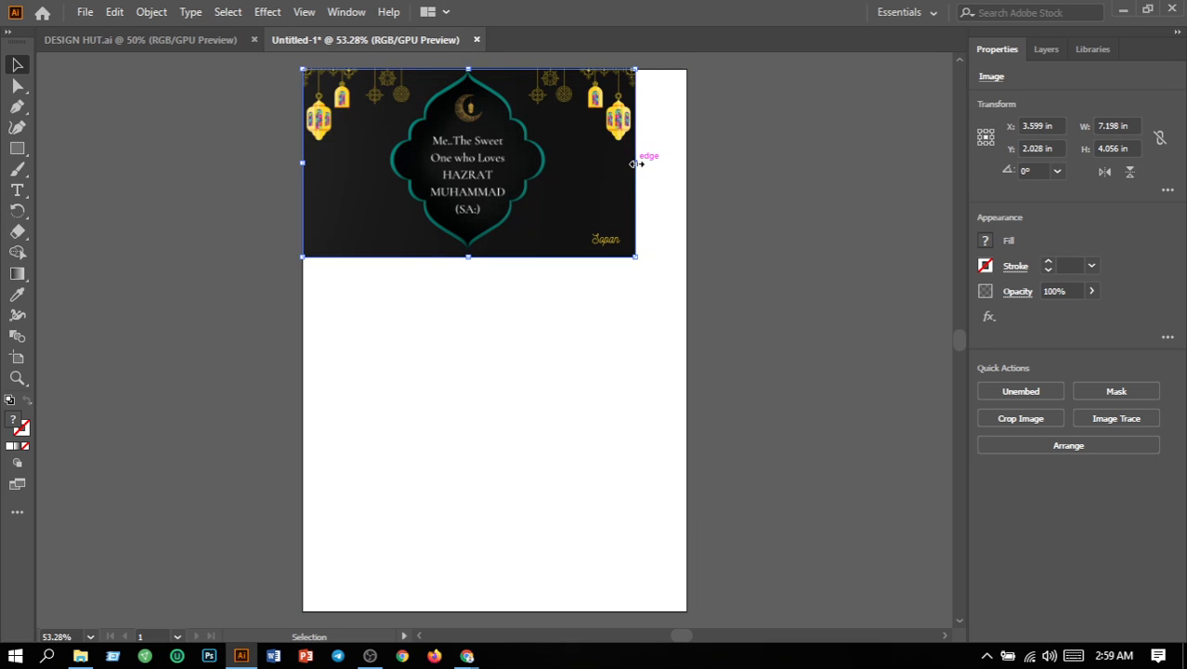
{"action": "left_click_drag", "start_coordinate": [636, 164], "coordinate": [688, 164]}
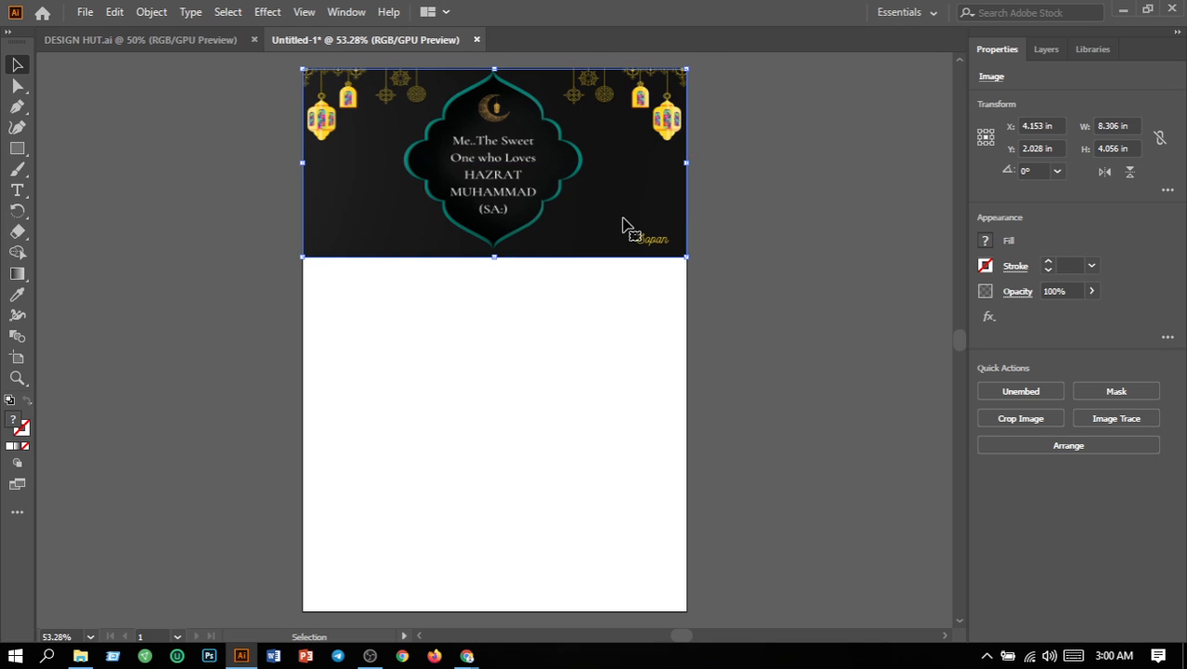
{"action": "left_click_drag", "start_coordinate": [498, 262], "coordinate": [494, 362]}
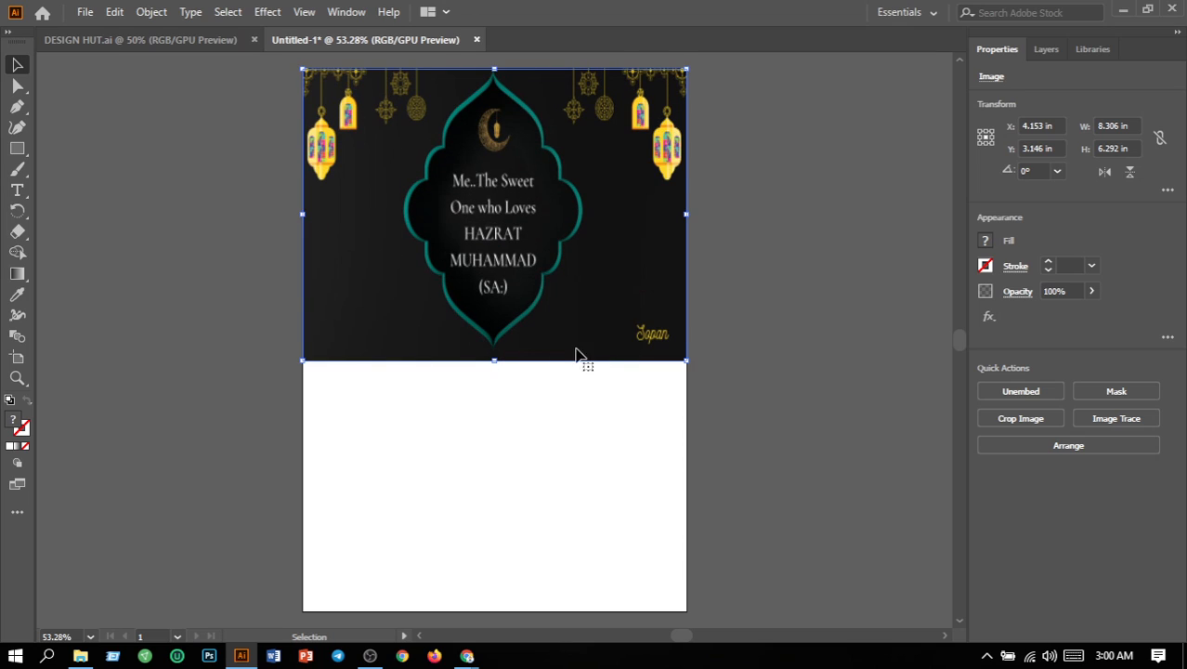
{"action": "left_click", "coordinate": [755, 318]}
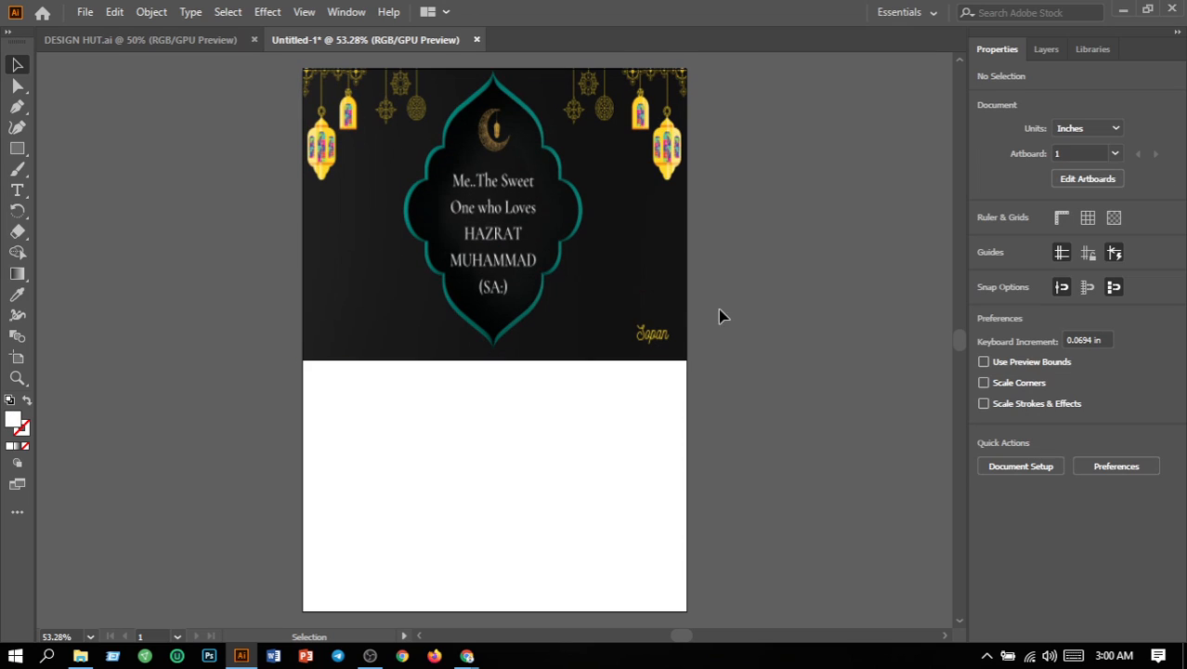
Step: Lock the placed Ramadan Kareem image so it cannot be selected or moved
{"action": "left_click", "coordinate": [672, 308]}
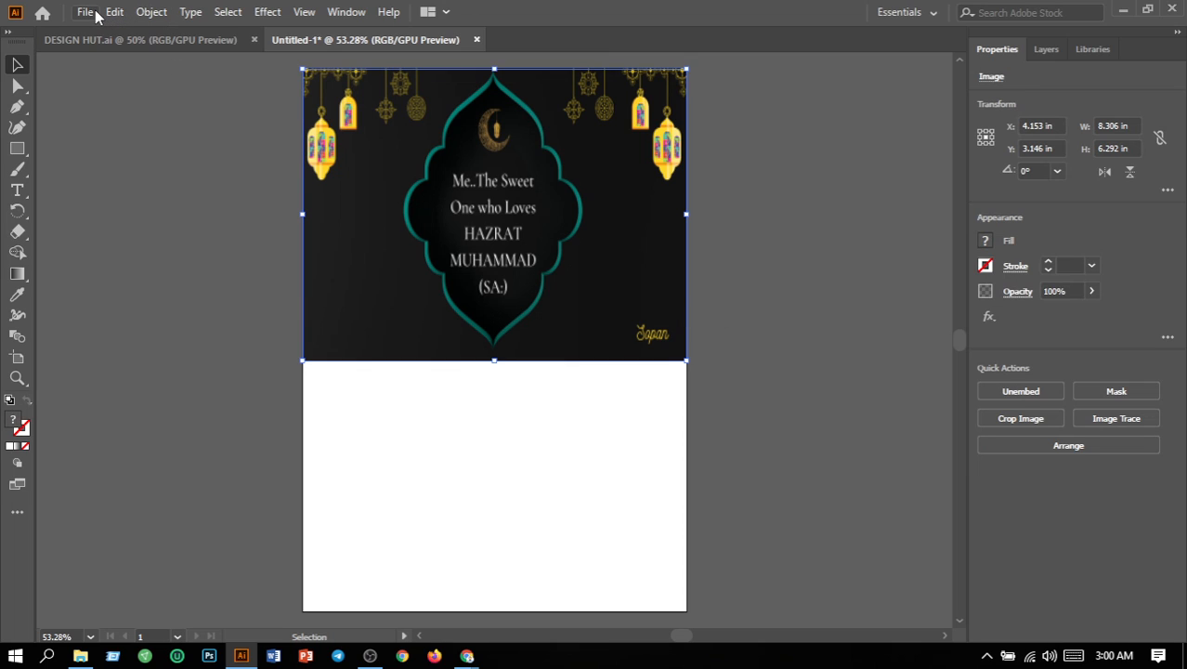
{"action": "left_click", "coordinate": [157, 12]}
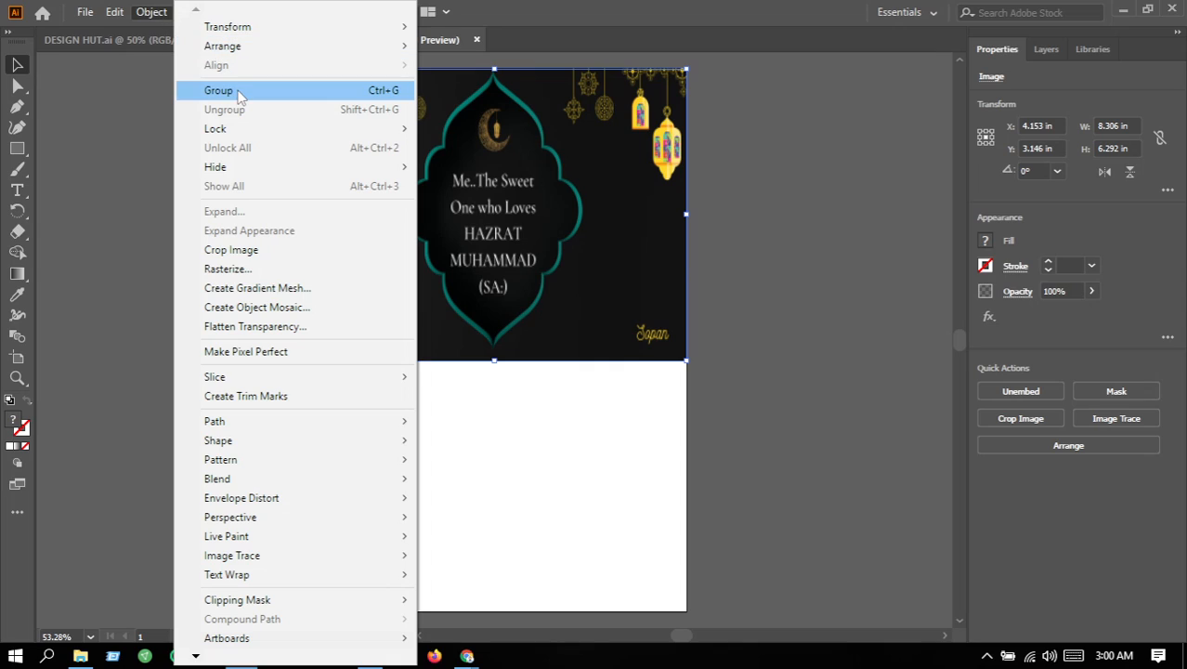
{"action": "mouse_move", "coordinate": [294, 133]}
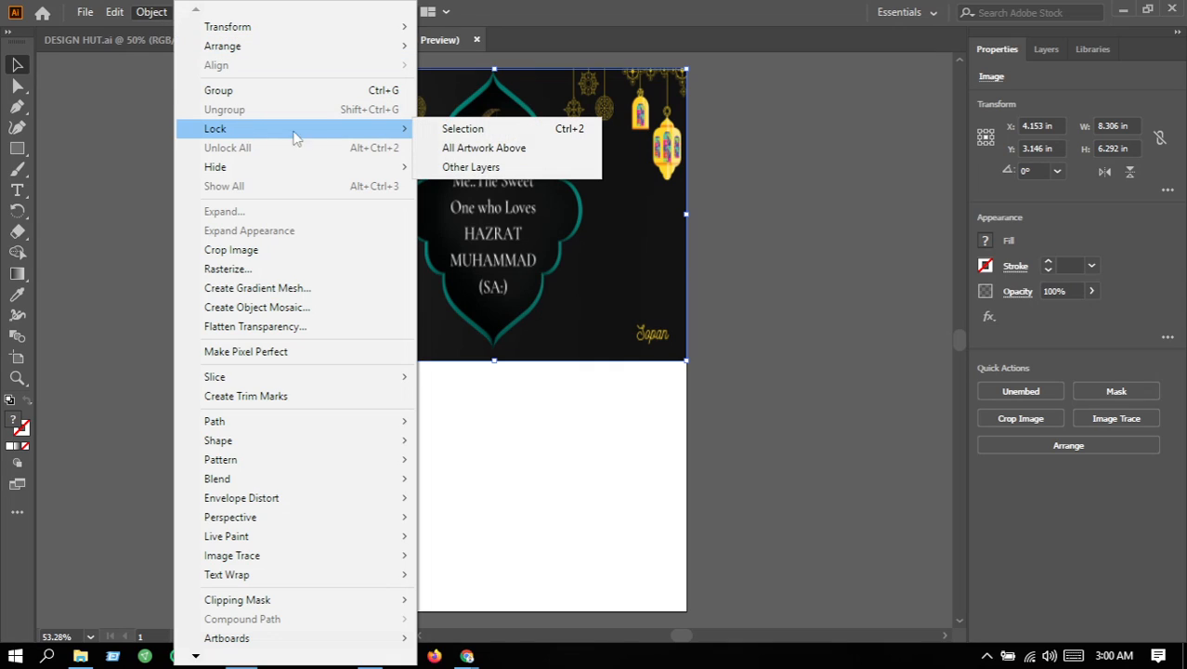
{"action": "left_click", "coordinate": [454, 132]}
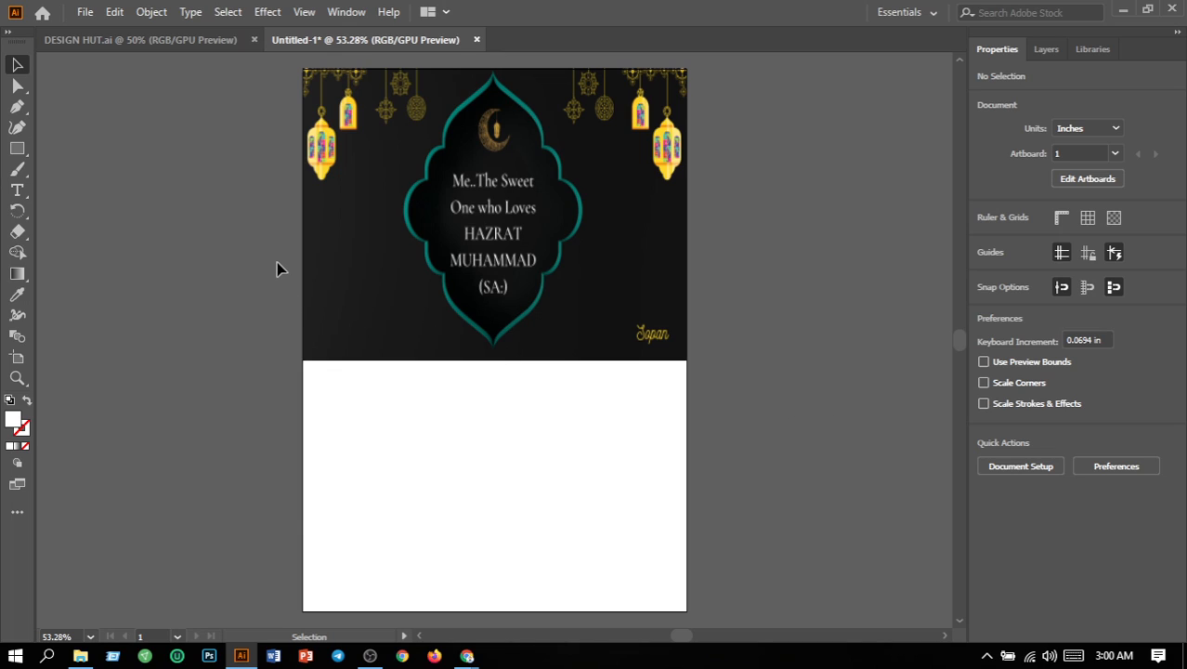
Step: Draw a bowl-shaped Pen curve from the artboard's left edge at about 2.43 in, through the image's bottom centre, to the same height on the right edge
{"action": "left_click", "coordinate": [23, 106]}
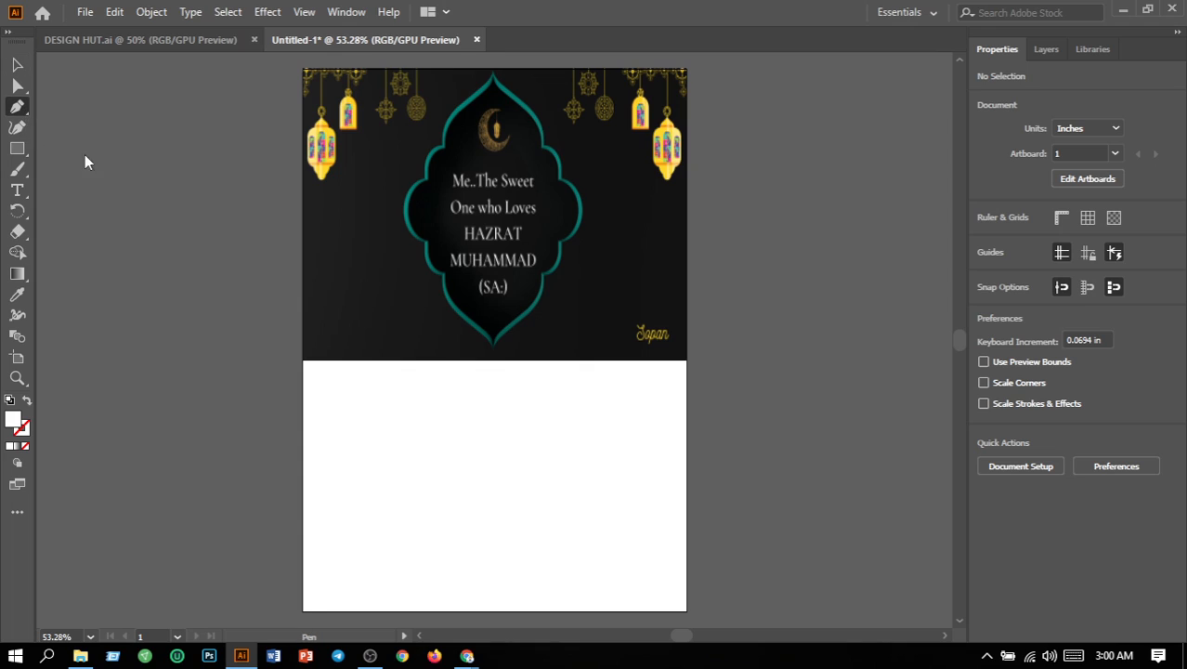
{"action": "left_click", "coordinate": [302, 182]}
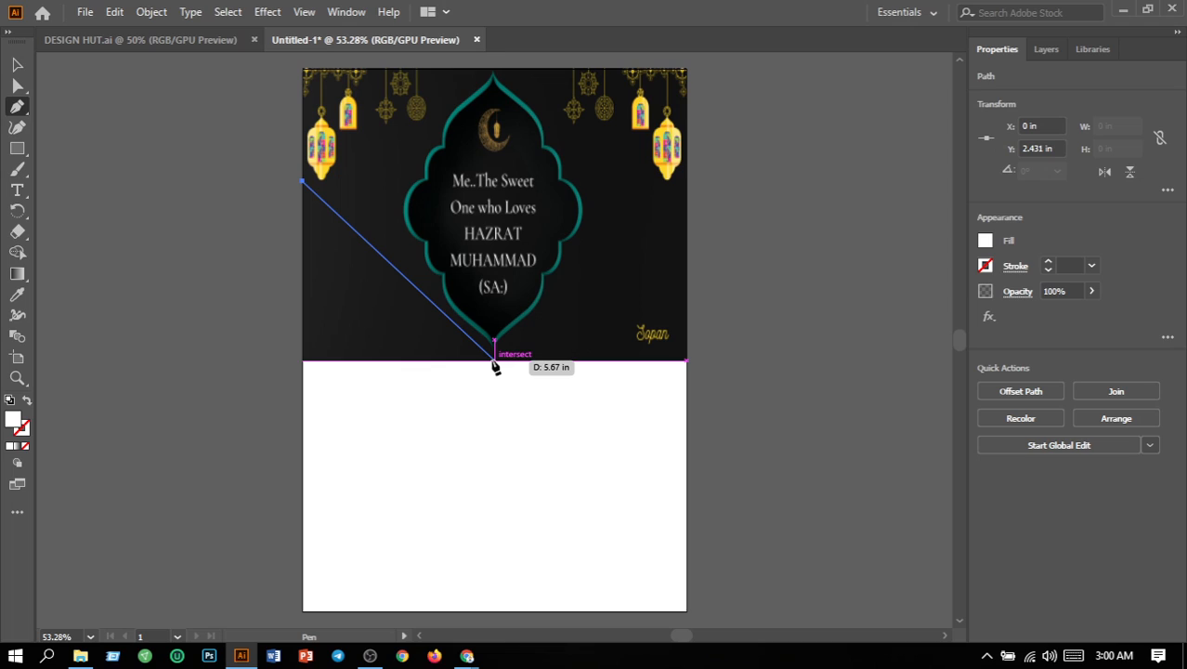
{"action": "left_click_drag", "start_coordinate": [495, 363], "coordinate": [665, 377]}
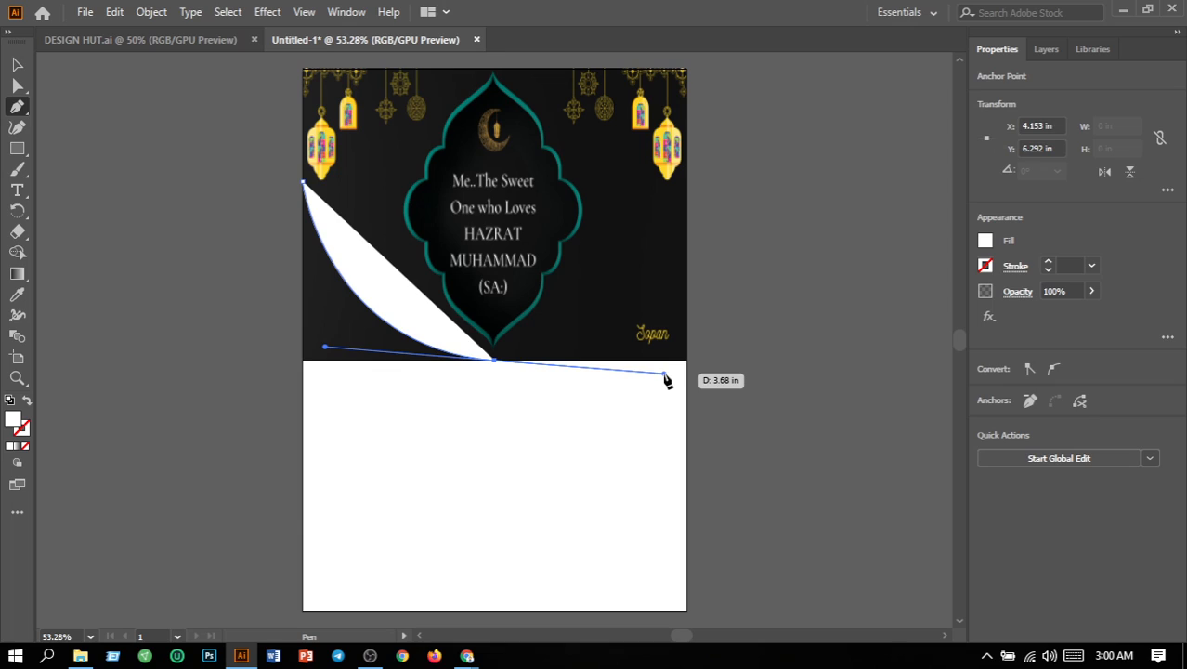
{"action": "left_click", "coordinate": [495, 361]}
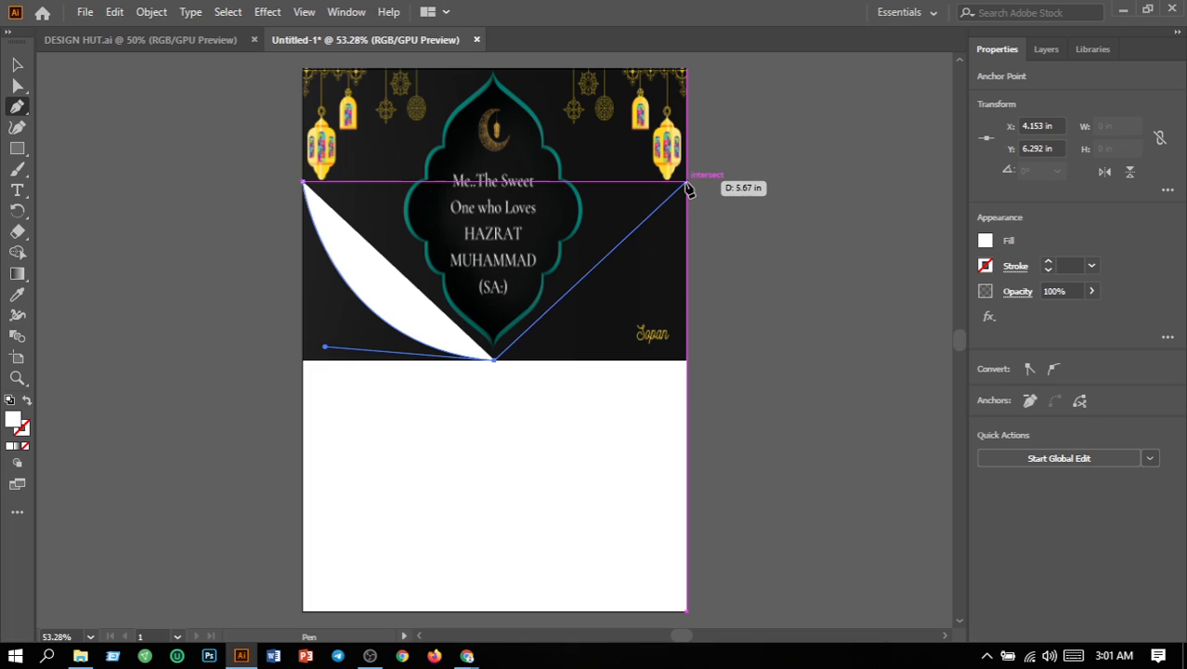
{"action": "left_click_drag", "start_coordinate": [687, 183], "coordinate": [718, 220]}
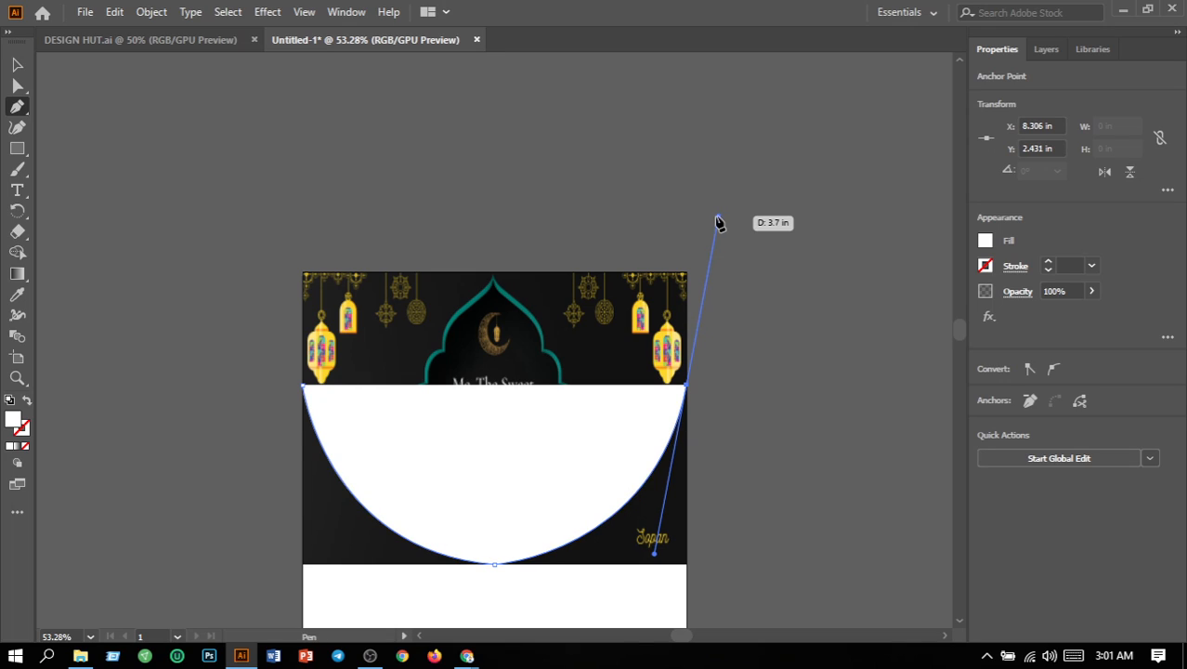
{"action": "left_click", "coordinate": [687, 385]}
Step: Extend the path through the artboard's two bottom corners and close it at its starting anchor, making a shape about 8.31 by 9.26 in
{"action": "scroll", "coordinate": [693, 387], "scroll_direction": "down", "scroll_amount": 3}
{"action": "scroll", "coordinate": [693, 394], "scroll_direction": "down", "scroll_amount": 3}
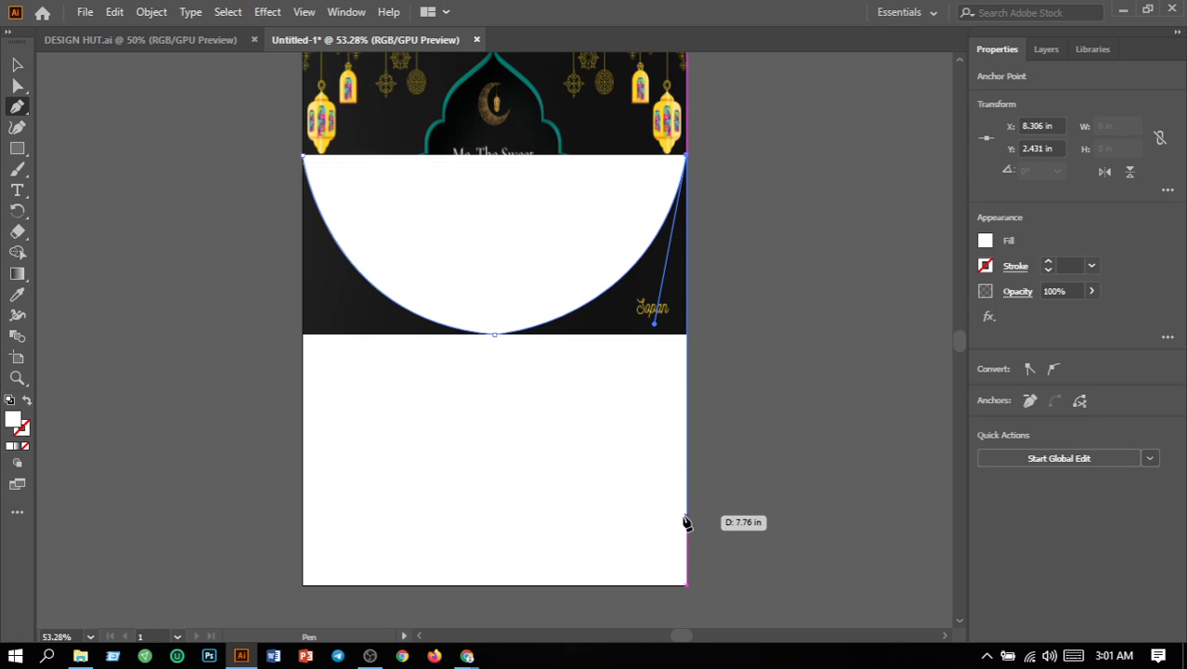
{"action": "left_click", "coordinate": [688, 587]}
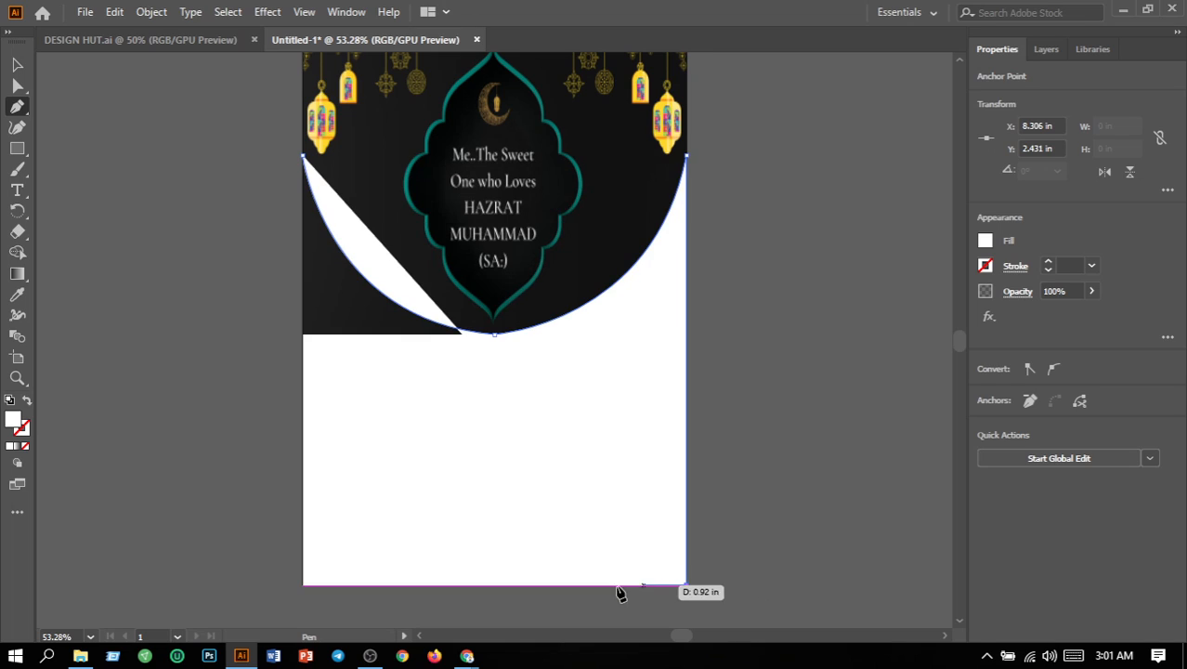
{"action": "left_click", "coordinate": [304, 586]}
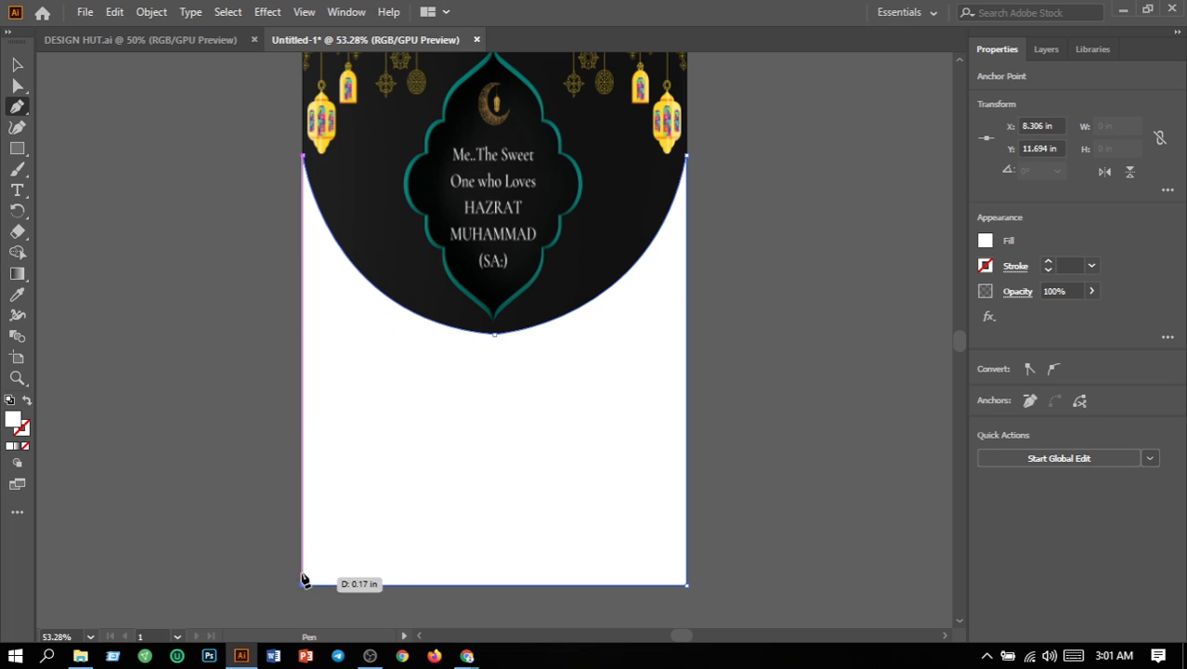
{"action": "left_click", "coordinate": [303, 158]}
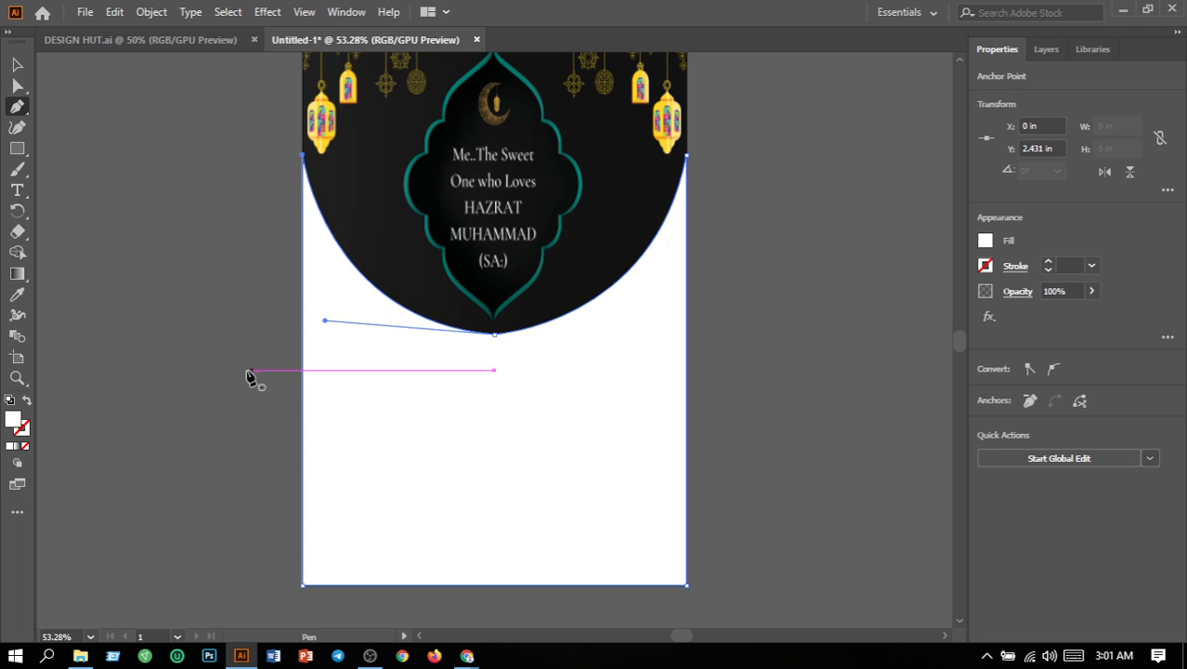
Step: Fill the lower shape with solid grey A3A3A3 and undo the stray anchor placed beside the artboard
{"action": "double_click", "coordinate": [16, 429]}
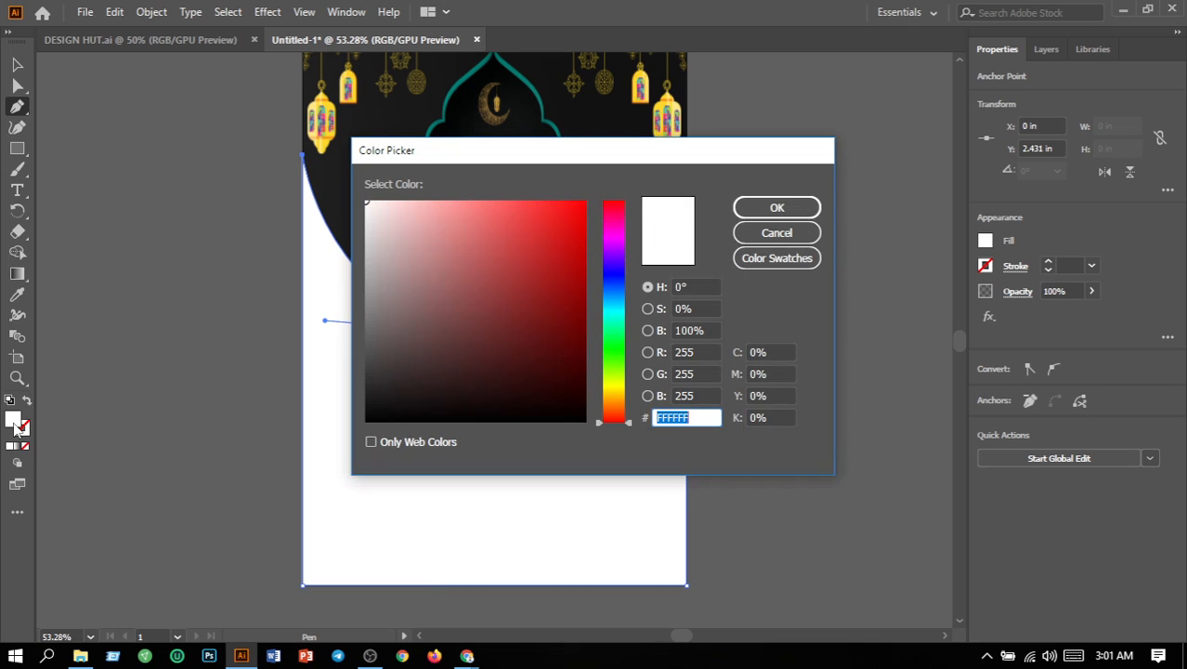
{"action": "left_click", "coordinate": [366, 278]}
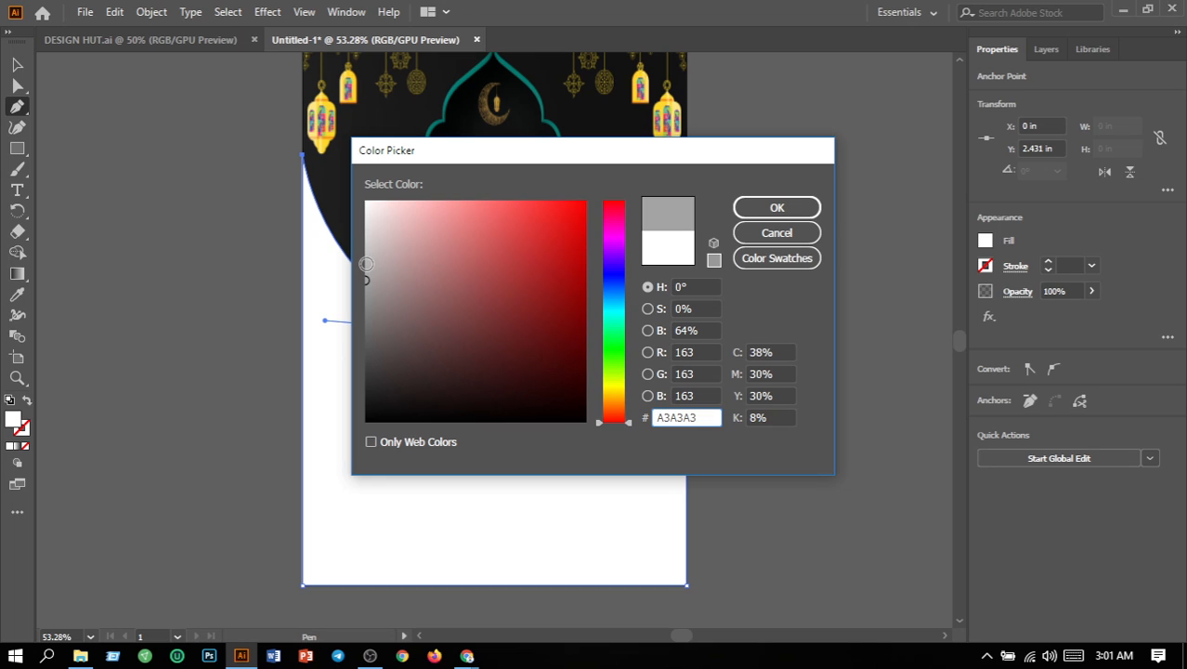
{"action": "left_click", "coordinate": [760, 213]}
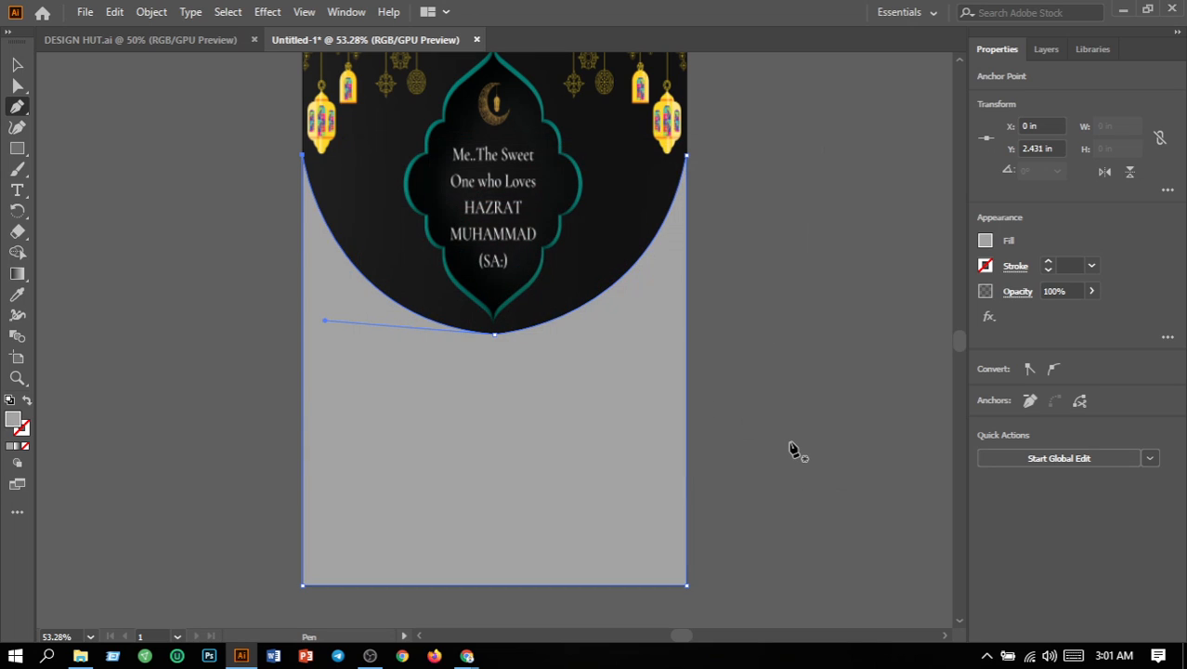
{"action": "left_click", "coordinate": [781, 490]}
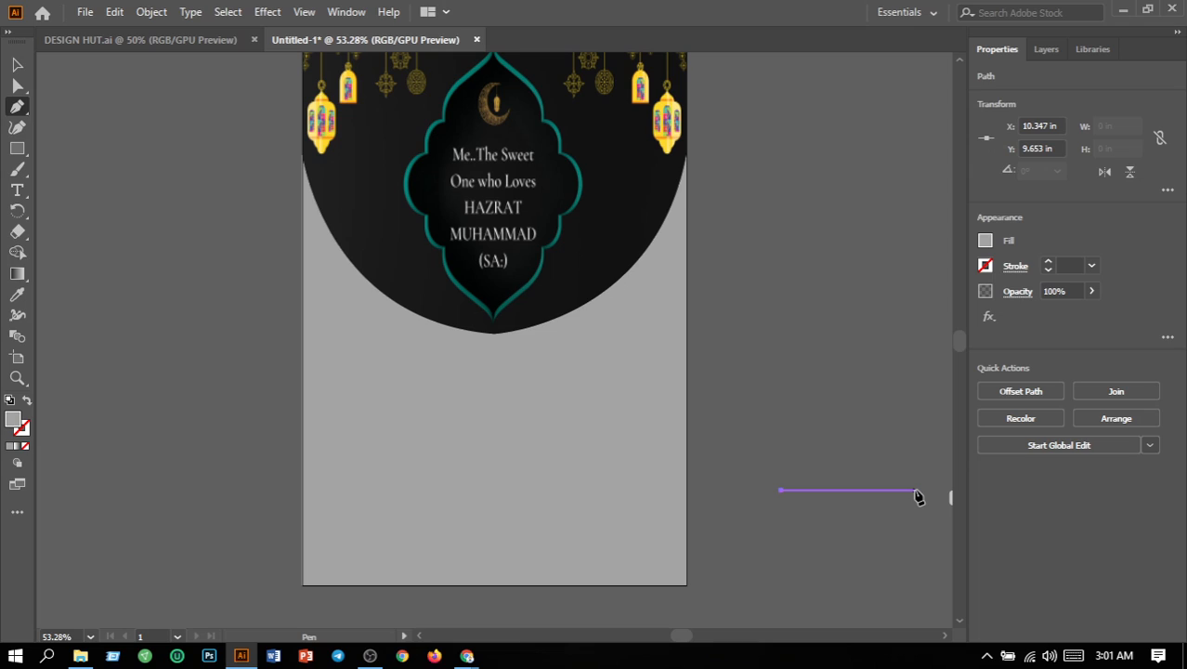
{"action": "key", "text": "ctrl+z"}
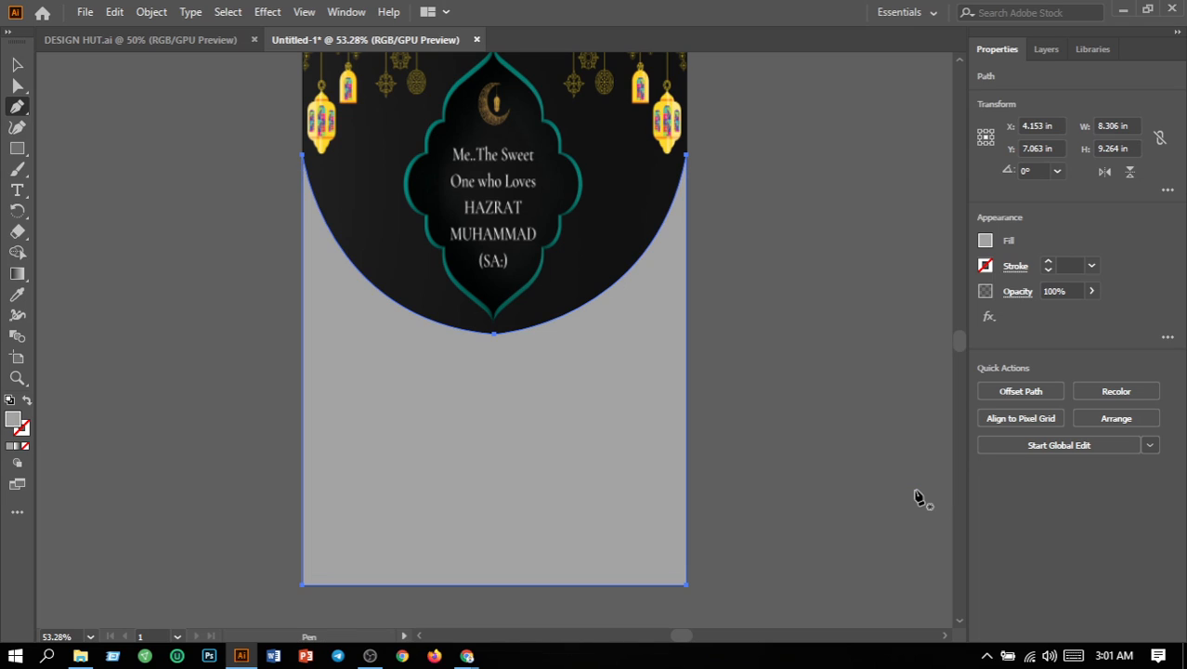
Step: Apply a linear white-to-black gradient to the lower shape and set its angle to 90° after trying 30° and 60°
{"action": "left_click", "coordinate": [19, 277]}
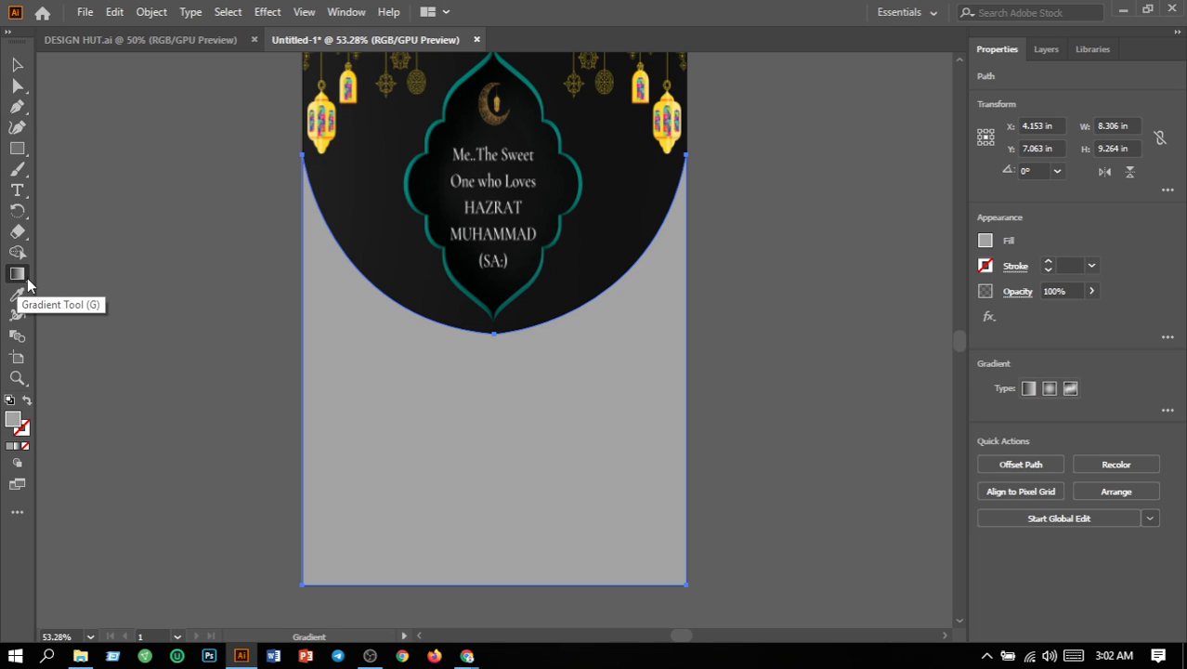
{"action": "left_click", "coordinate": [1034, 394]}
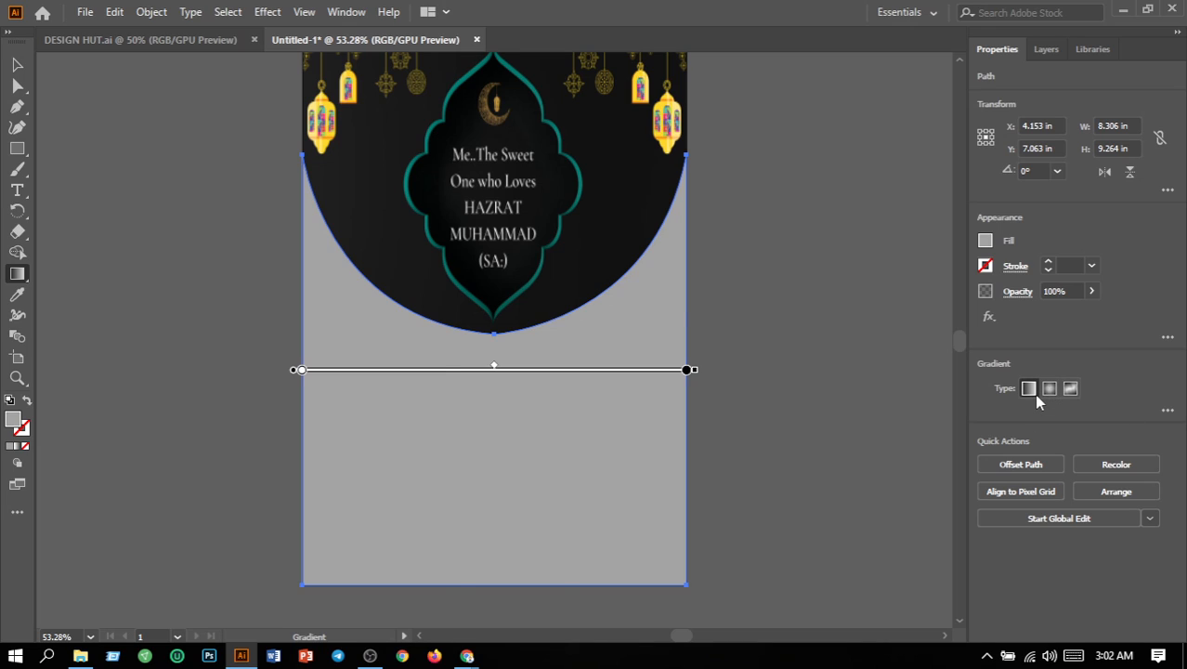
{"action": "left_click", "coordinate": [1168, 410]}
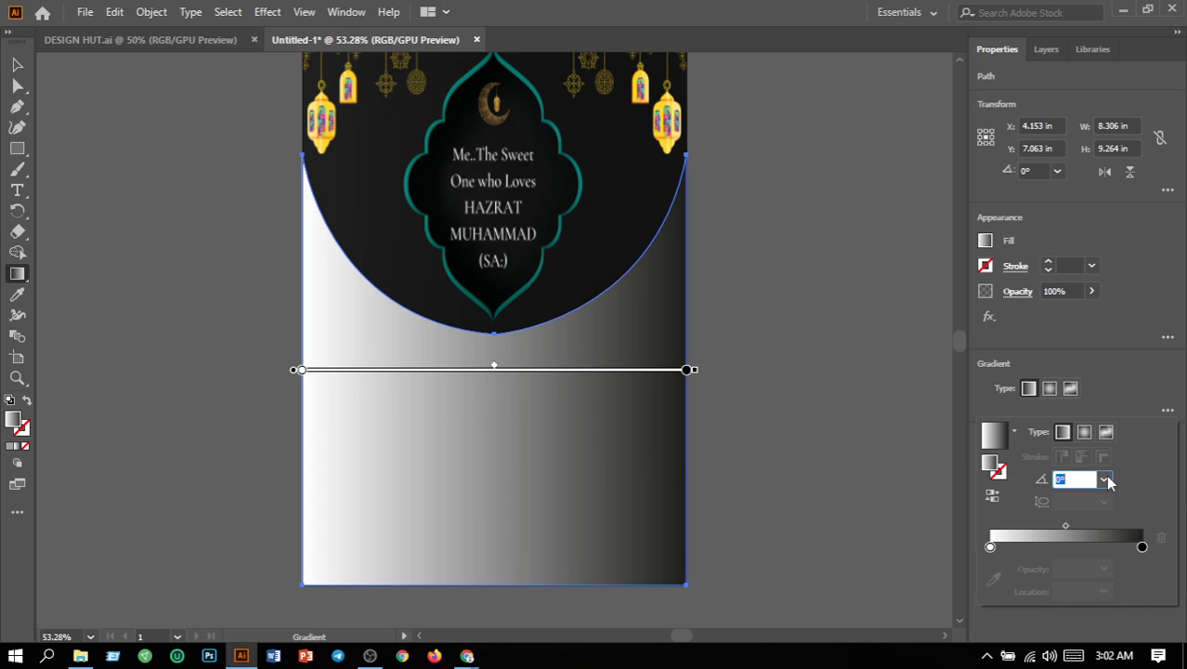
{"action": "left_click", "coordinate": [1105, 479]}
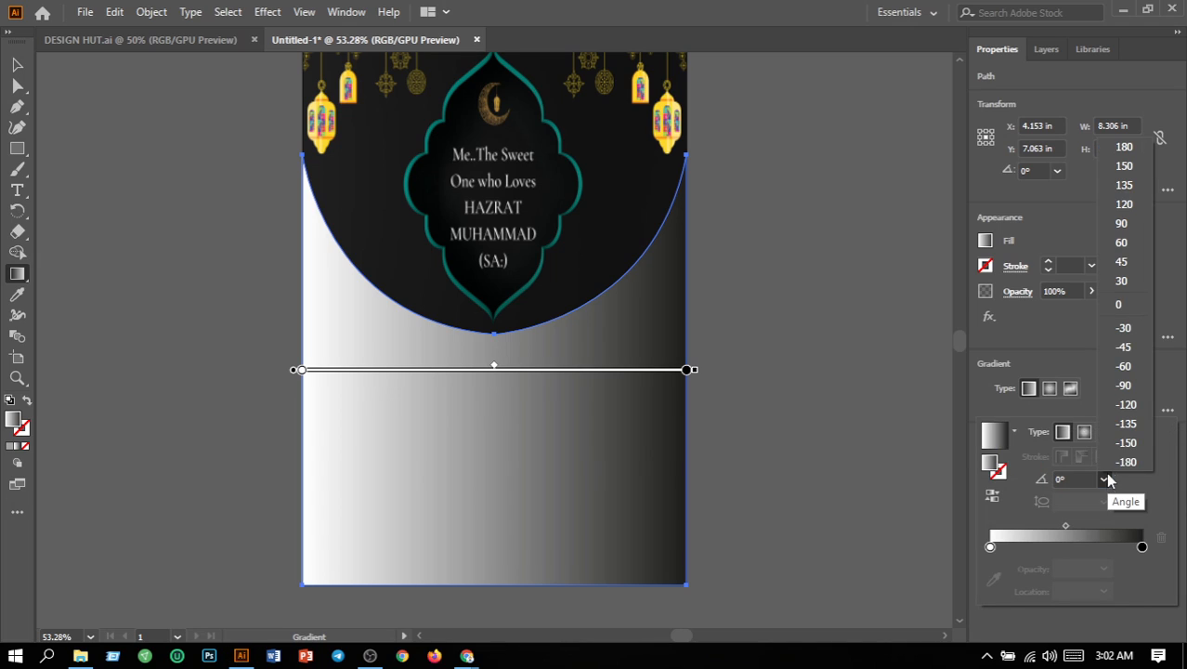
{"action": "left_click", "coordinate": [1119, 281]}
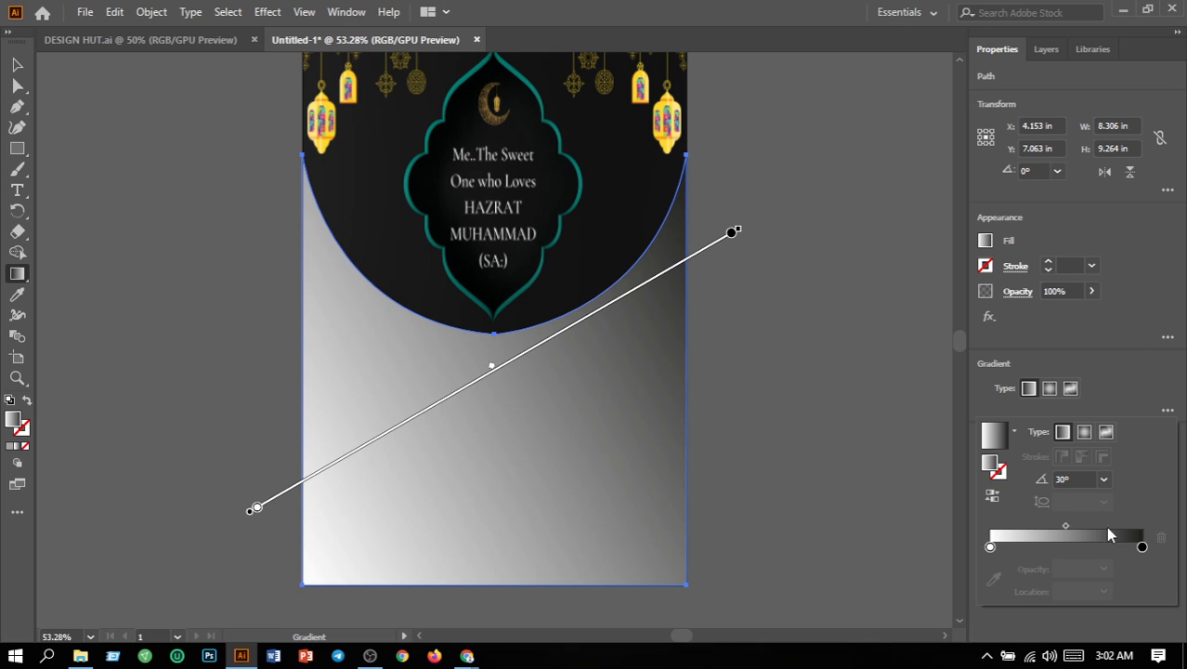
{"action": "left_click", "coordinate": [1104, 478]}
{"action": "left_click", "coordinate": [1097, 237]}
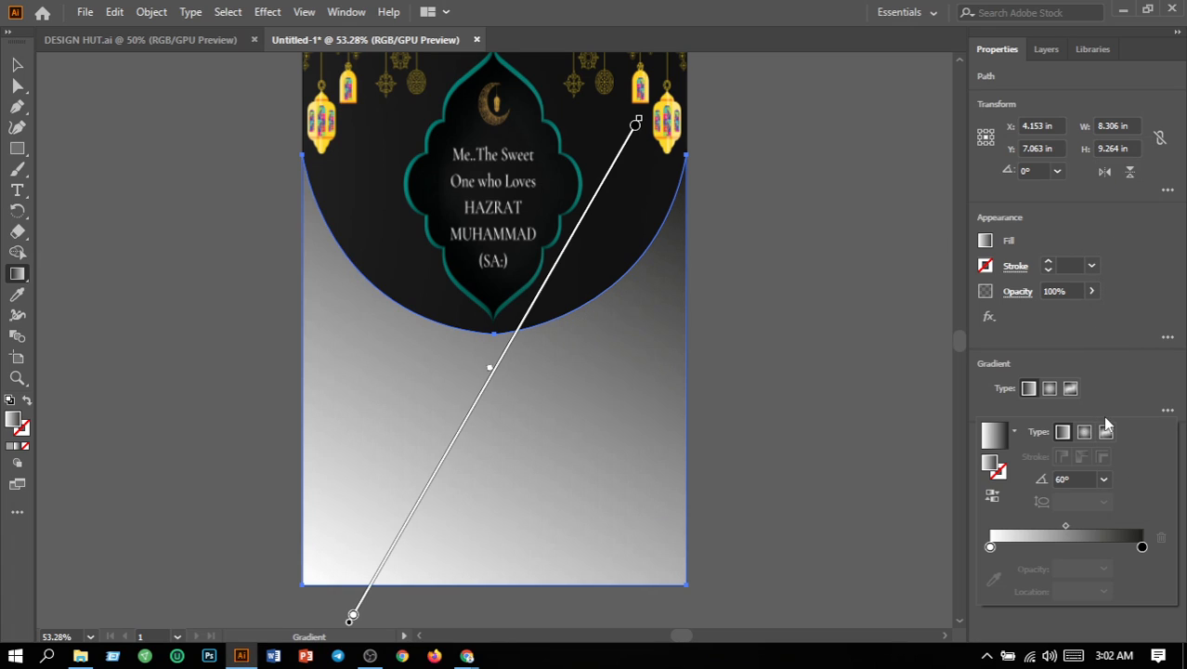
{"action": "left_click", "coordinate": [1104, 479]}
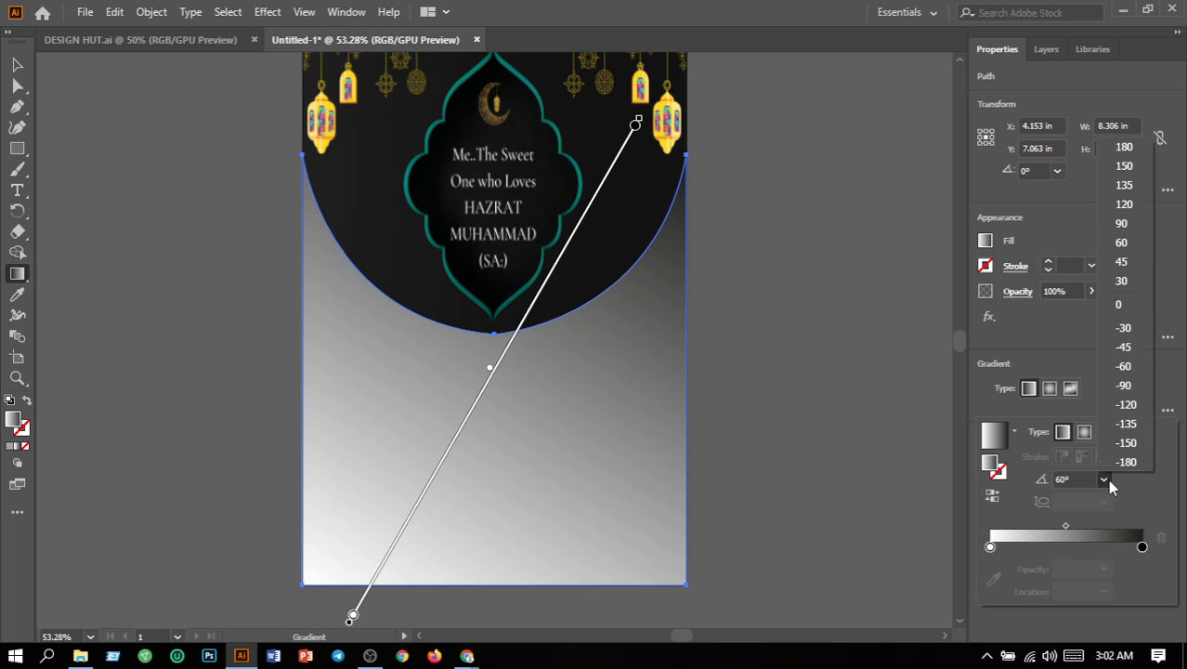
{"action": "left_click", "coordinate": [1120, 224]}
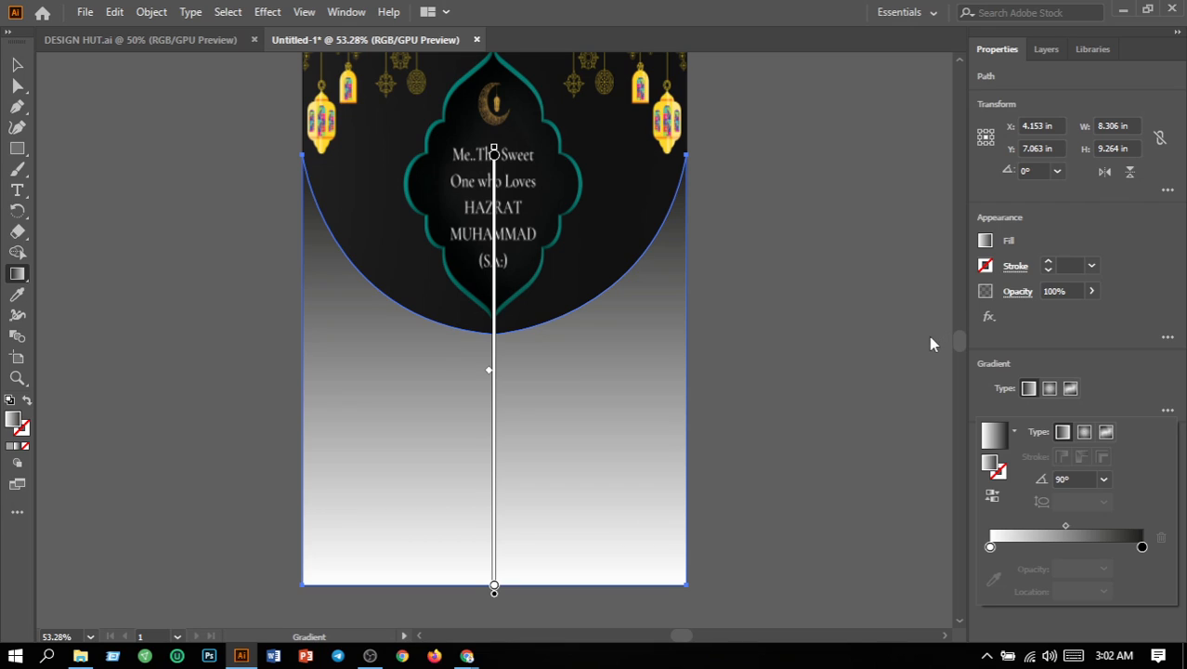
Step: Recolour the gradient's start stop to dark grey and its end stop to black using the grayscale swatches, and deselect the shape
{"action": "left_click", "coordinate": [990, 547]}
{"action": "double_click", "coordinate": [991, 547]}
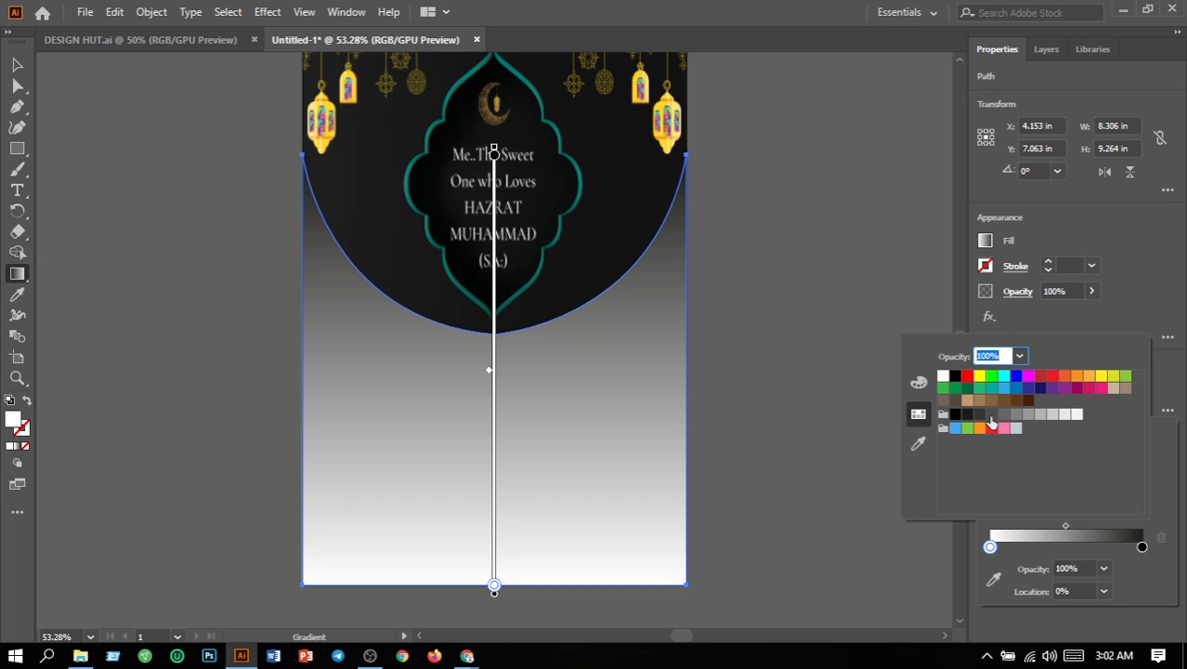
{"action": "left_click", "coordinate": [991, 416]}
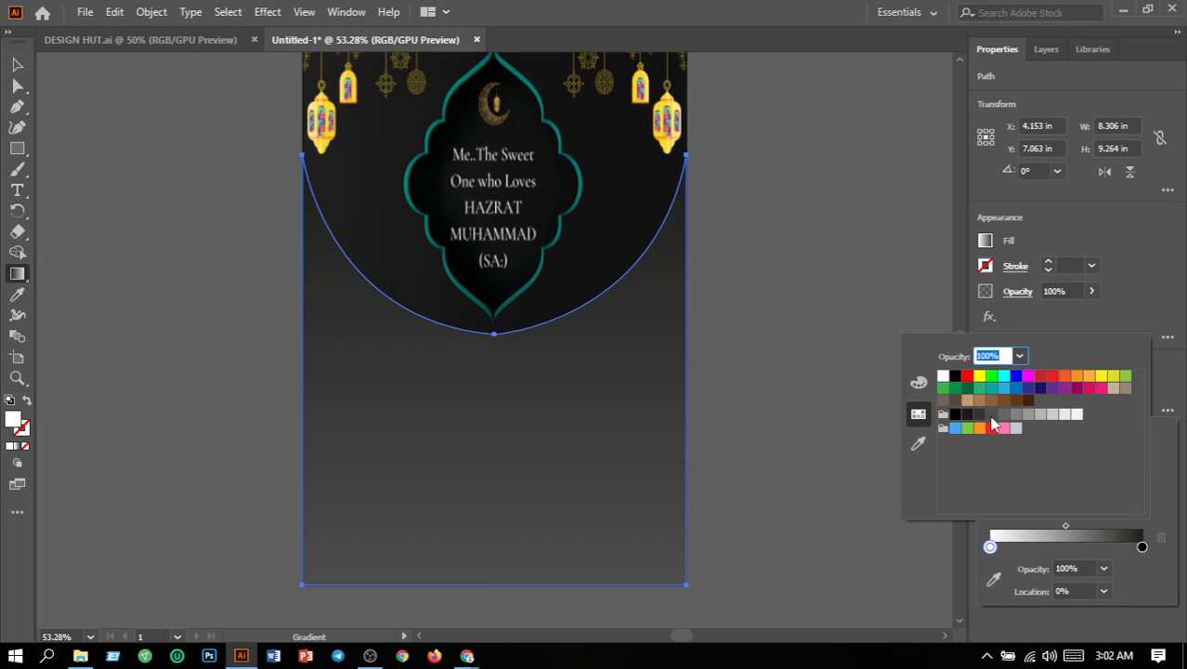
{"action": "left_click", "coordinate": [1143, 547]}
{"action": "double_click", "coordinate": [1143, 547]}
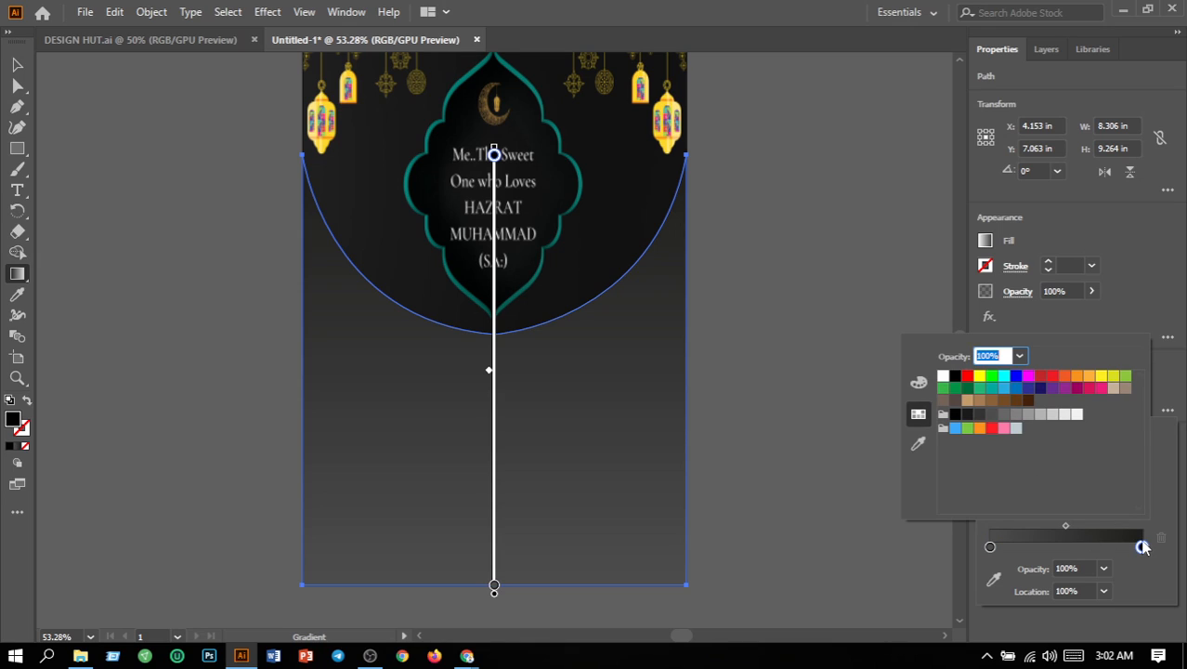
{"action": "left_click", "coordinate": [954, 418]}
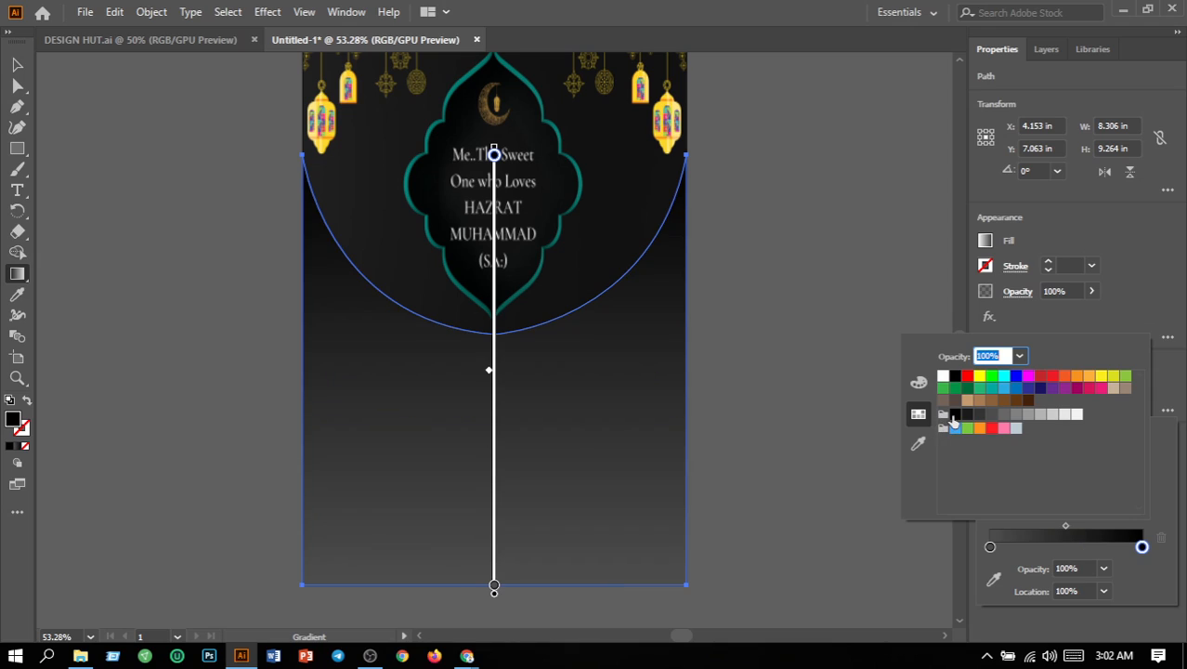
{"action": "left_click", "coordinate": [755, 400]}
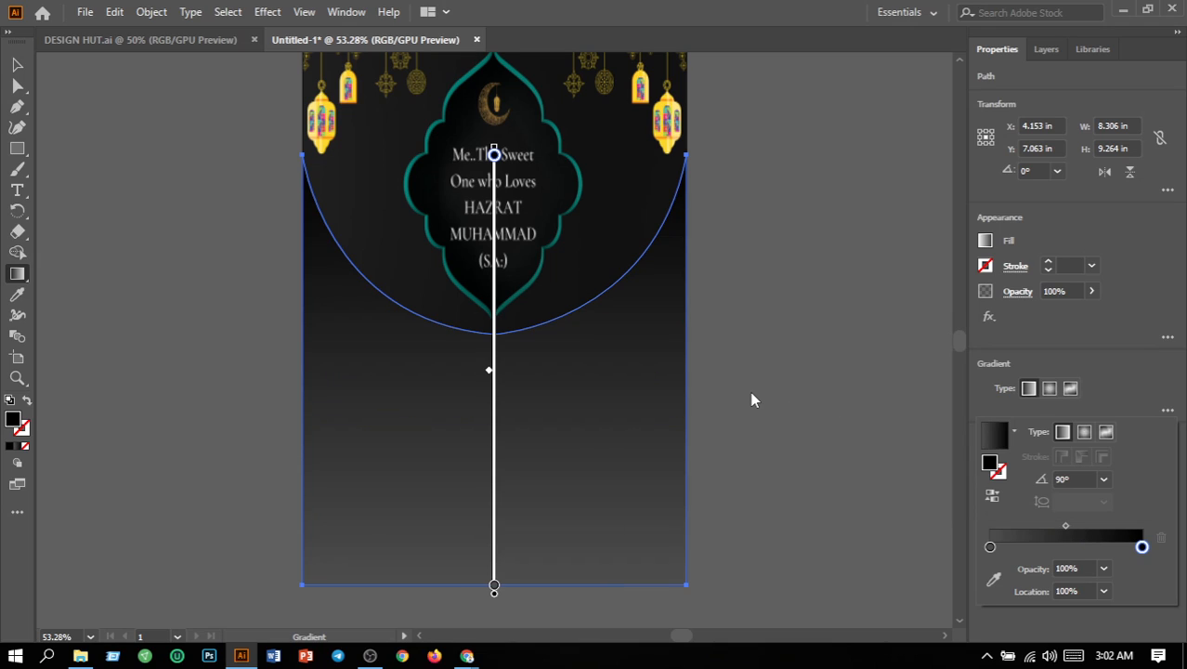
{"action": "left_click", "coordinate": [755, 400]}
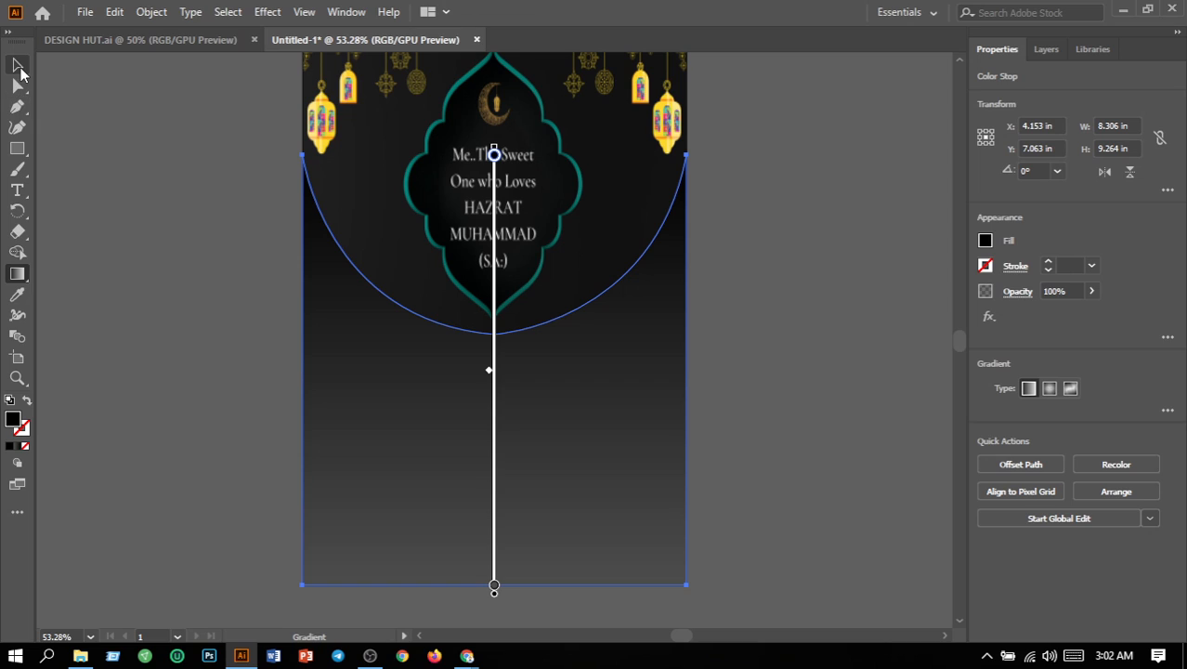
{"action": "left_click", "coordinate": [18, 73]}
{"action": "left_click", "coordinate": [170, 172]}
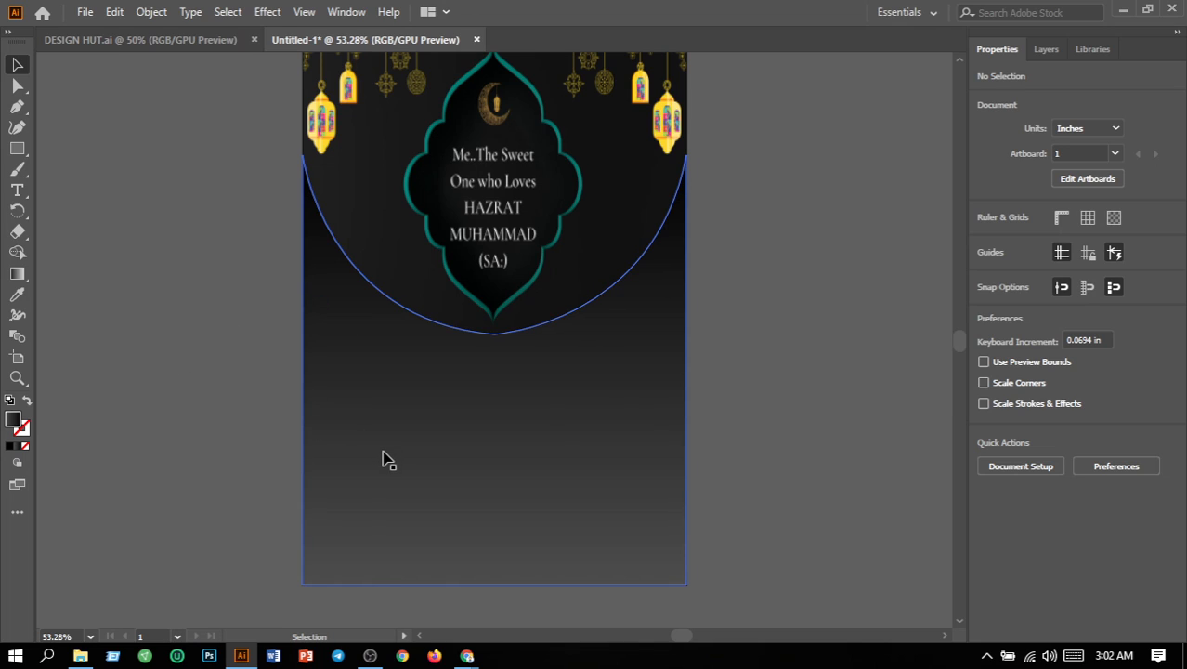
Step: Lock the curved gradient shape covering the lower part of the flyer
{"action": "scroll", "coordinate": [437, 474], "scroll_direction": "up", "scroll_amount": 1}
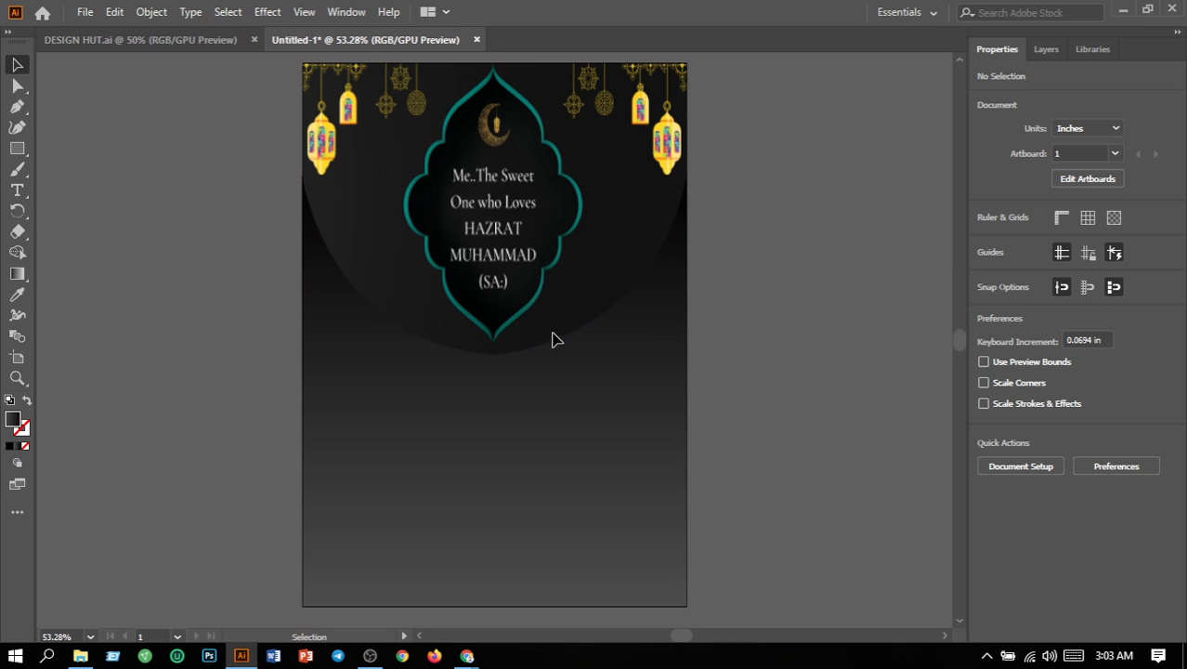
{"action": "left_click", "coordinate": [538, 390]}
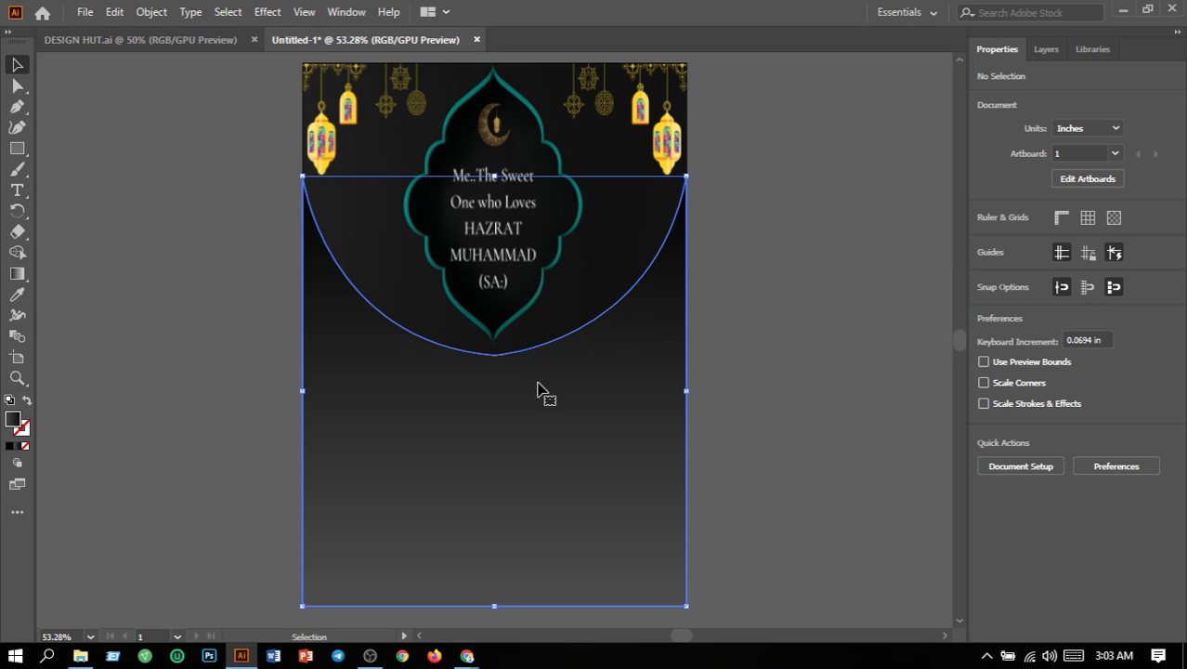
{"action": "left_click", "coordinate": [149, 13]}
{"action": "mouse_move", "coordinate": [251, 130]}
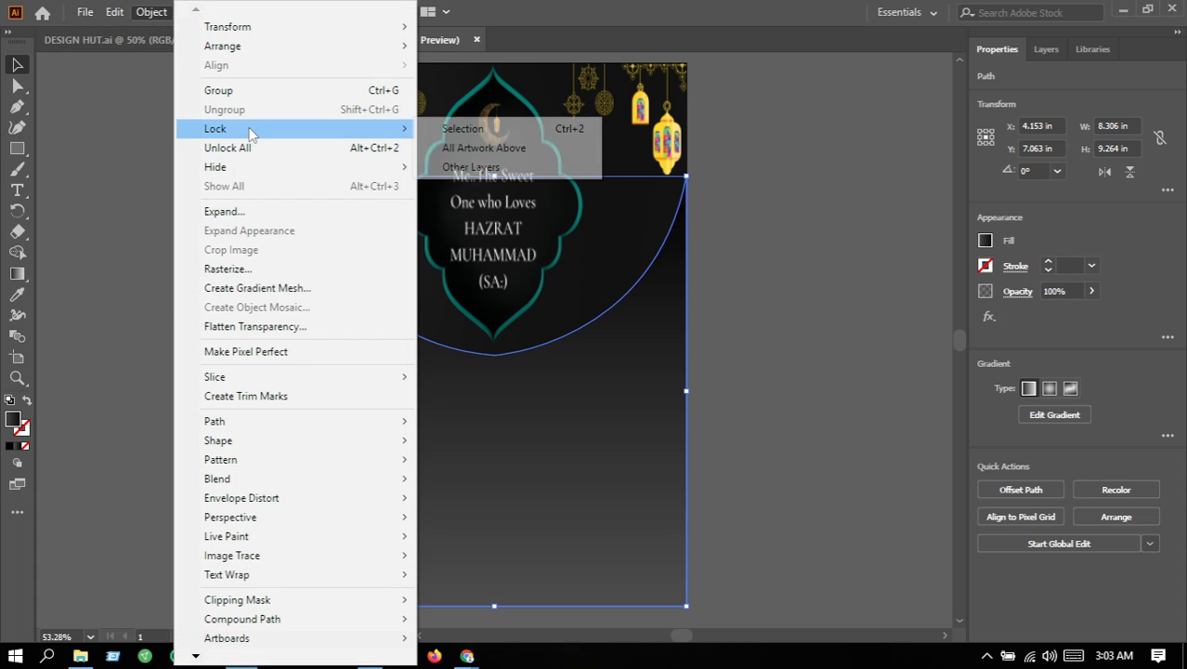
{"action": "left_click", "coordinate": [472, 130]}
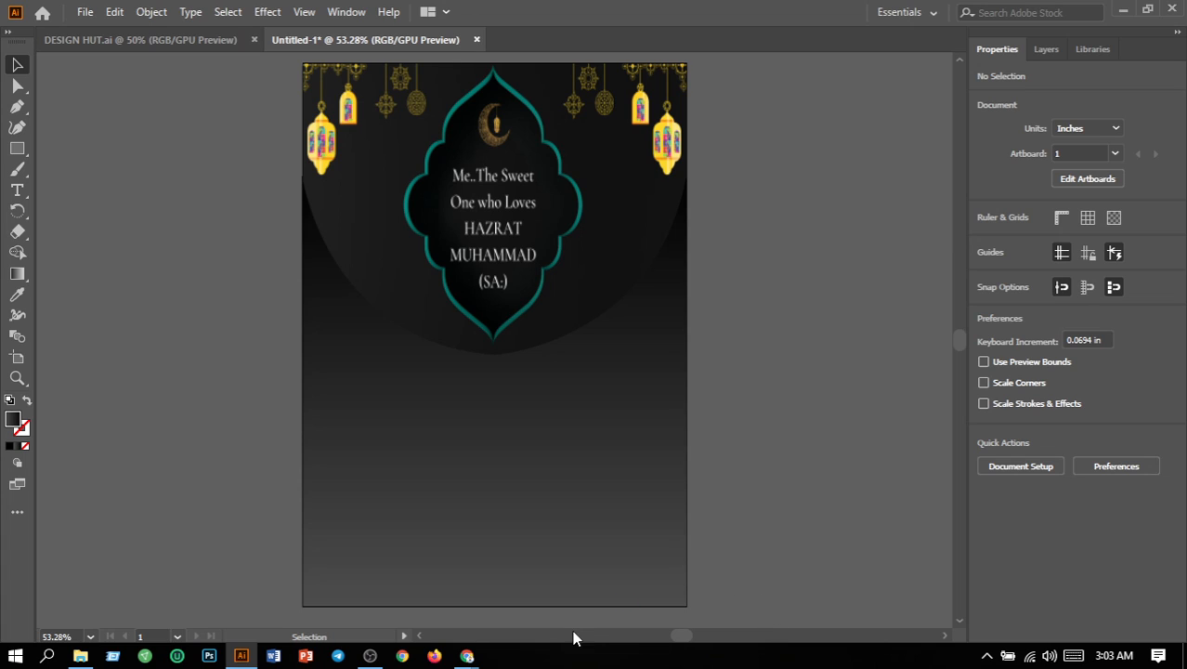
{"action": "mouse_move", "coordinate": [377, 664]}
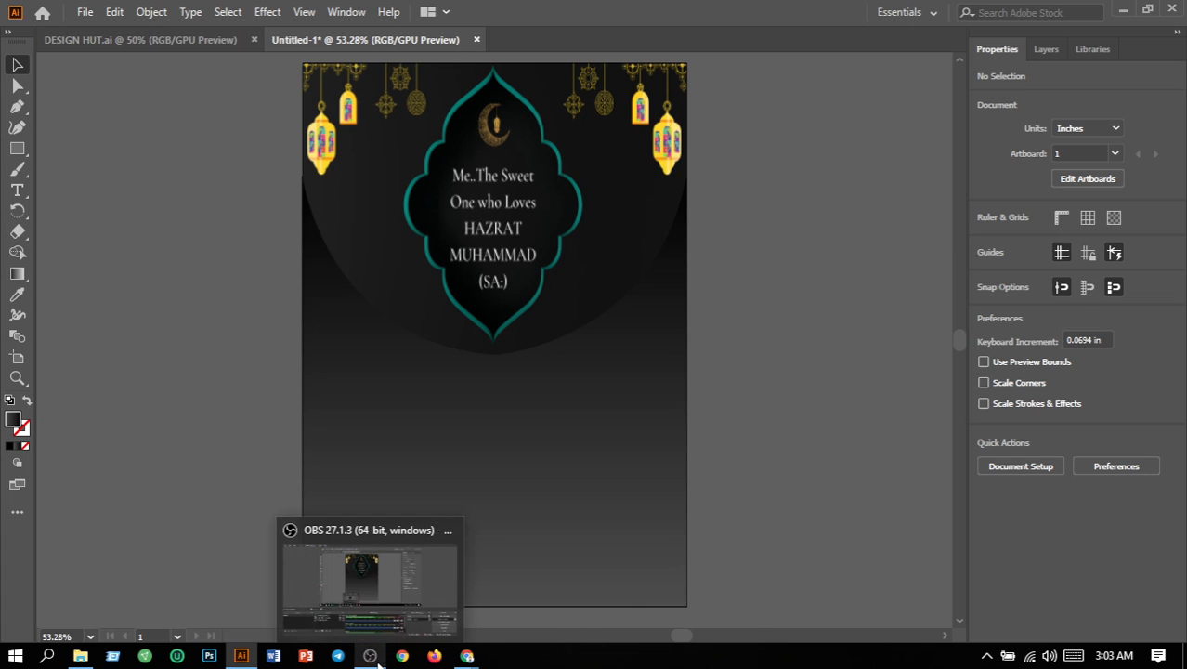
{"action": "left_click", "coordinate": [404, 595]}
{"action": "left_click", "coordinate": [404, 595]}
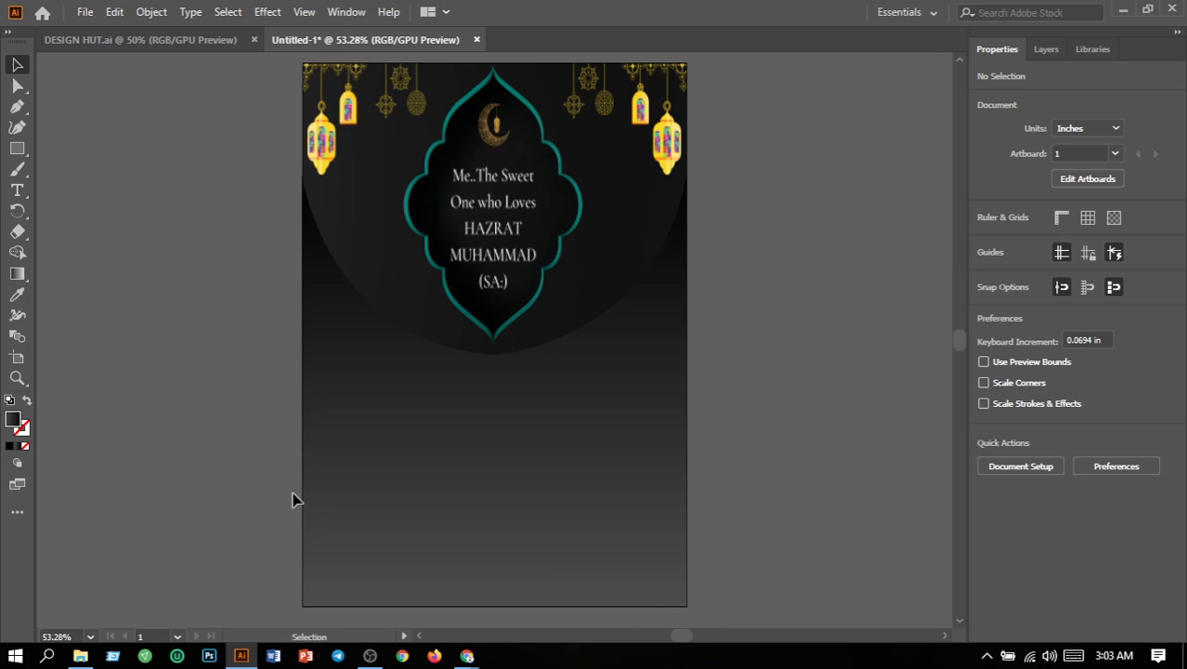
Step: Add a centre-aligned placeholder text area about 2.7 by 4.8 in at the lower left of the flyer
{"action": "left_click", "coordinate": [17, 192]}
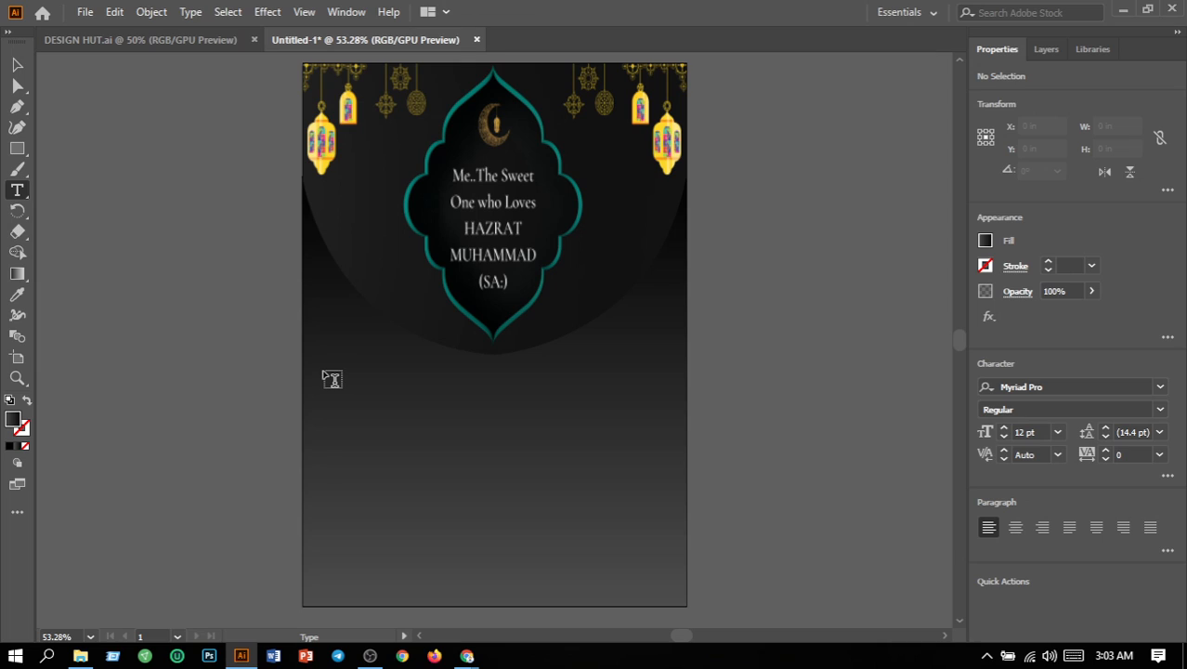
{"action": "left_click_drag", "start_coordinate": [323, 372], "coordinate": [450, 594]}
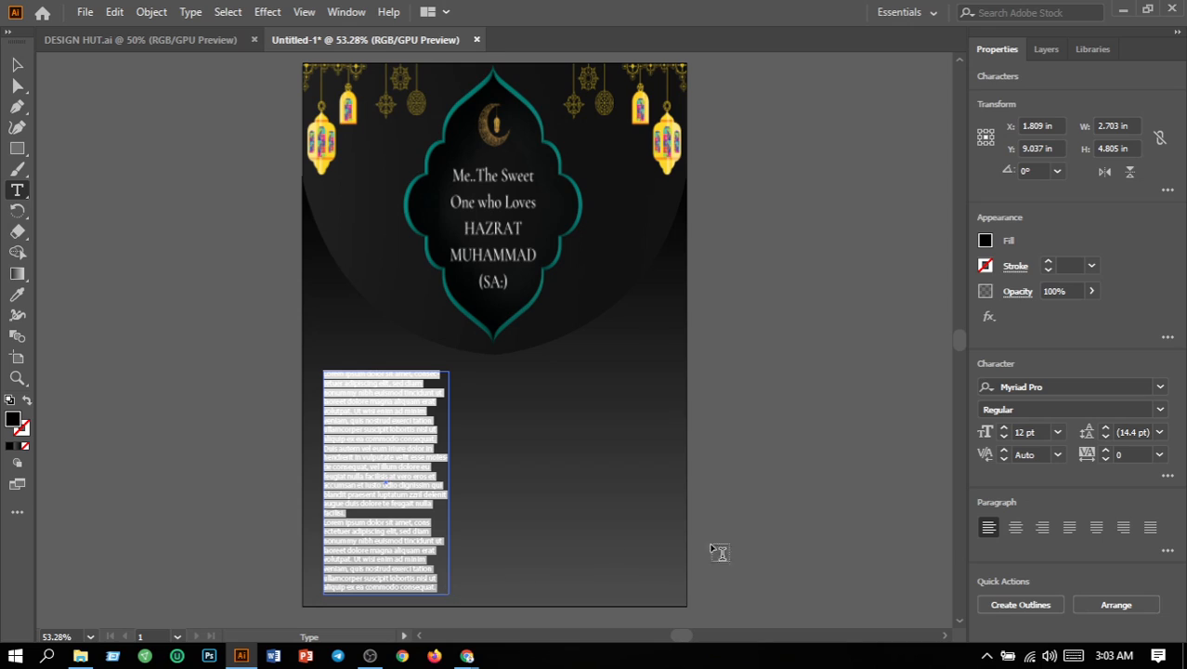
{"action": "left_click", "coordinate": [1017, 528]}
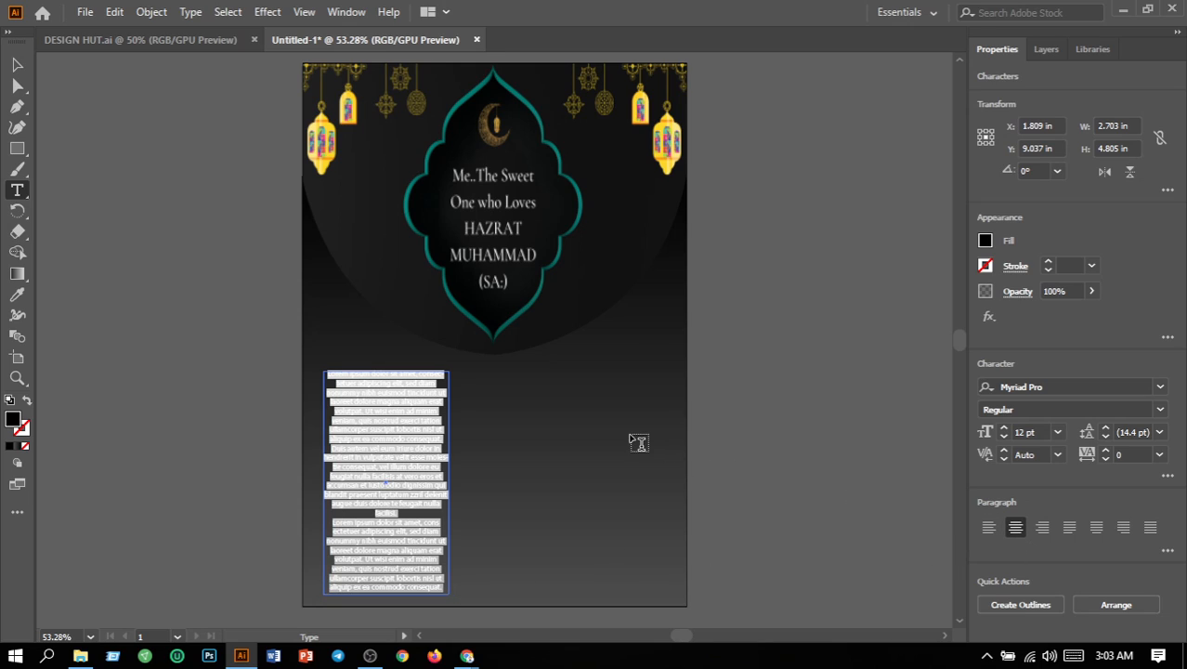
Step: Set the fill of the left text block to near-white F9F9F9 and deselect it
{"action": "double_click", "coordinate": [15, 423]}
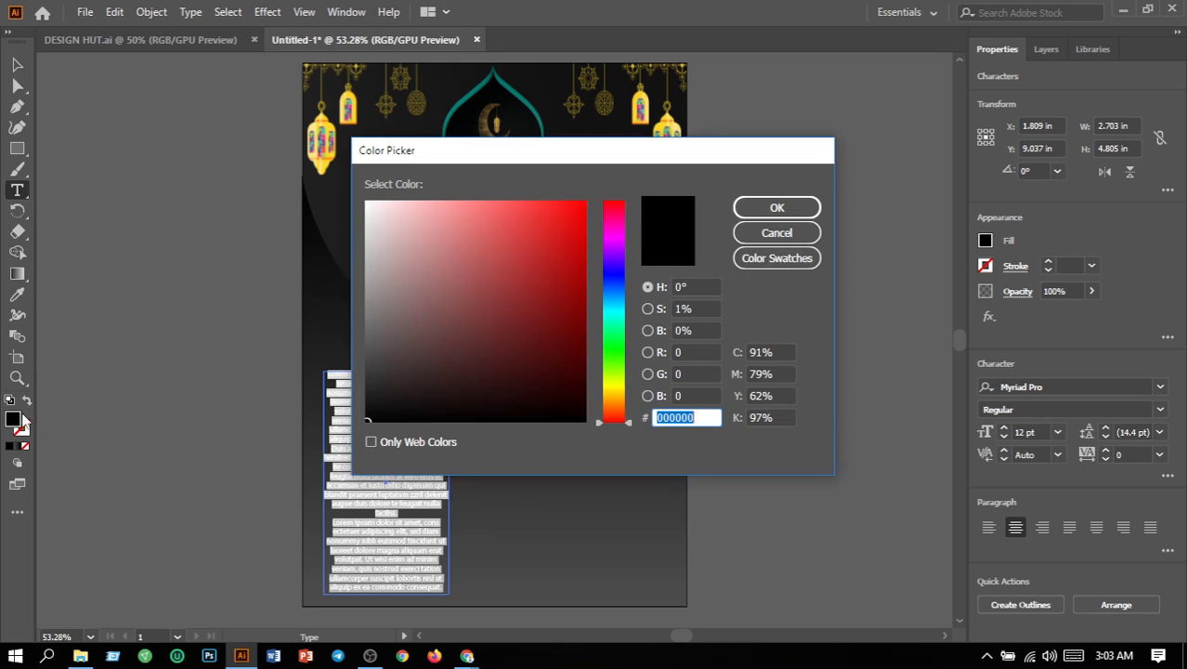
{"action": "left_click", "coordinate": [366, 206]}
{"action": "left_click", "coordinate": [762, 212]}
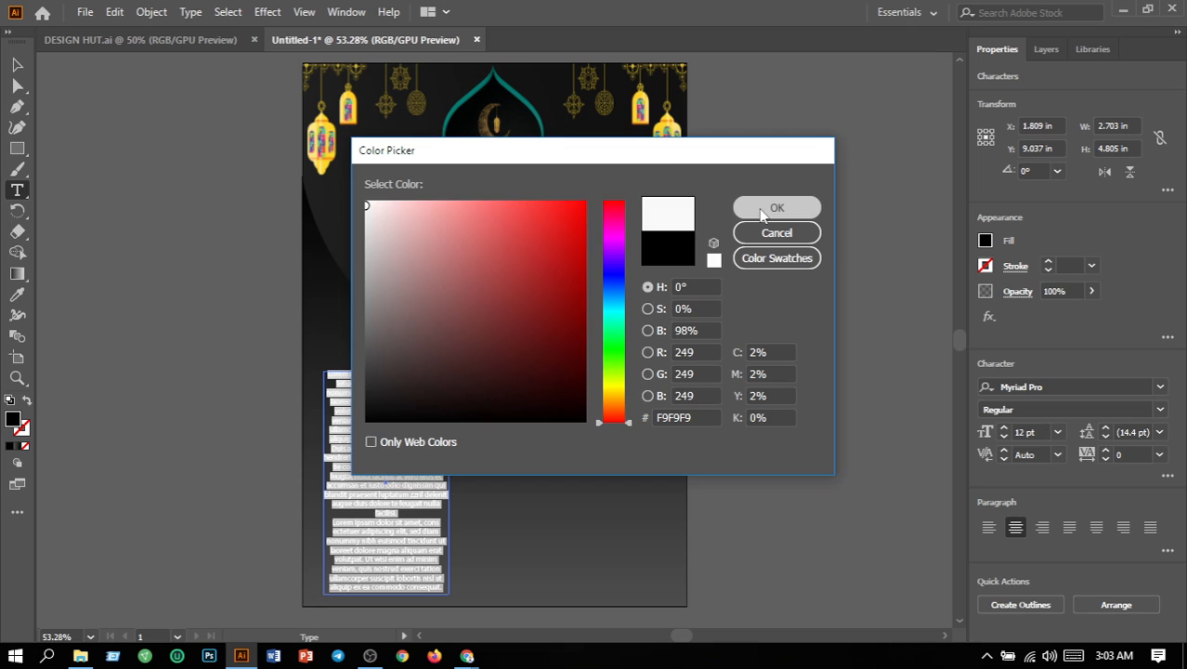
{"action": "left_click", "coordinate": [664, 470]}
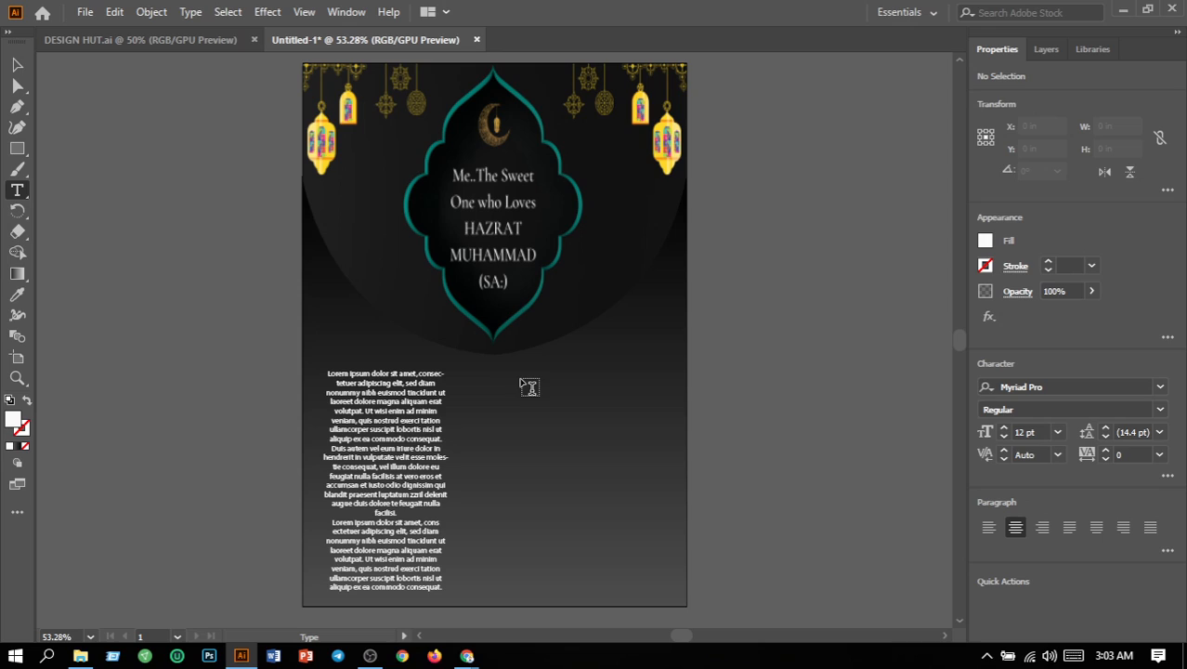
Step: Add a second placeholder text area about 3.19 by 4.69 in at the flyer's lower right and fill its text with near-white
{"action": "left_click_drag", "start_coordinate": [516, 373], "coordinate": [663, 590]}
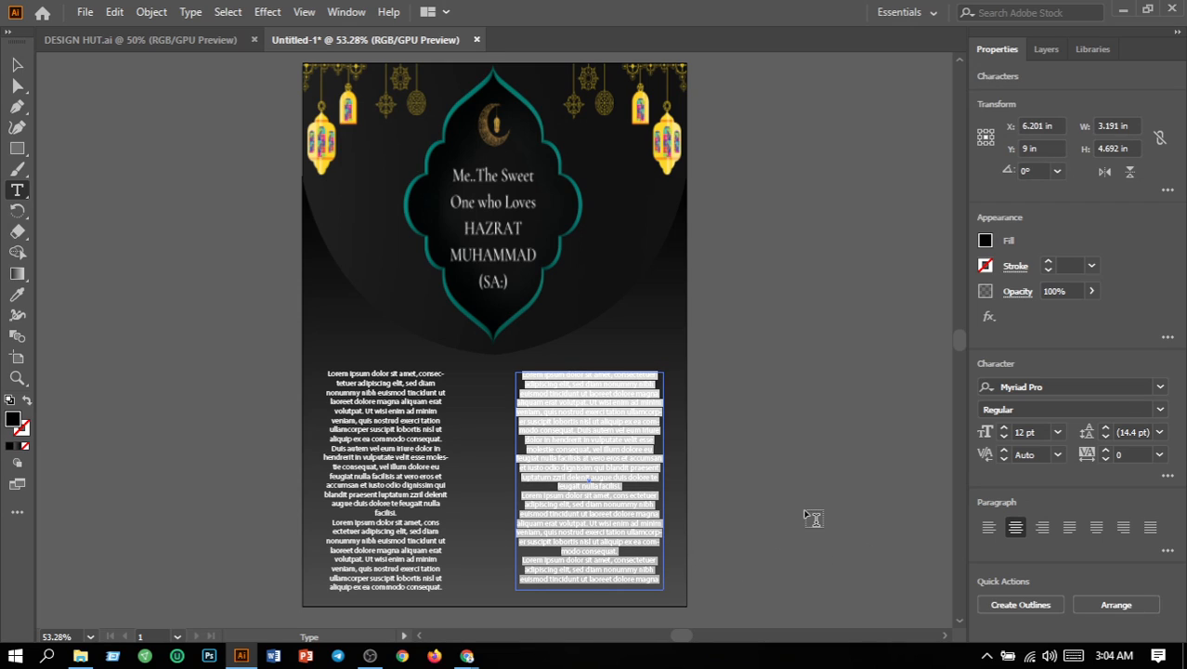
{"action": "left_click", "coordinate": [806, 513]}
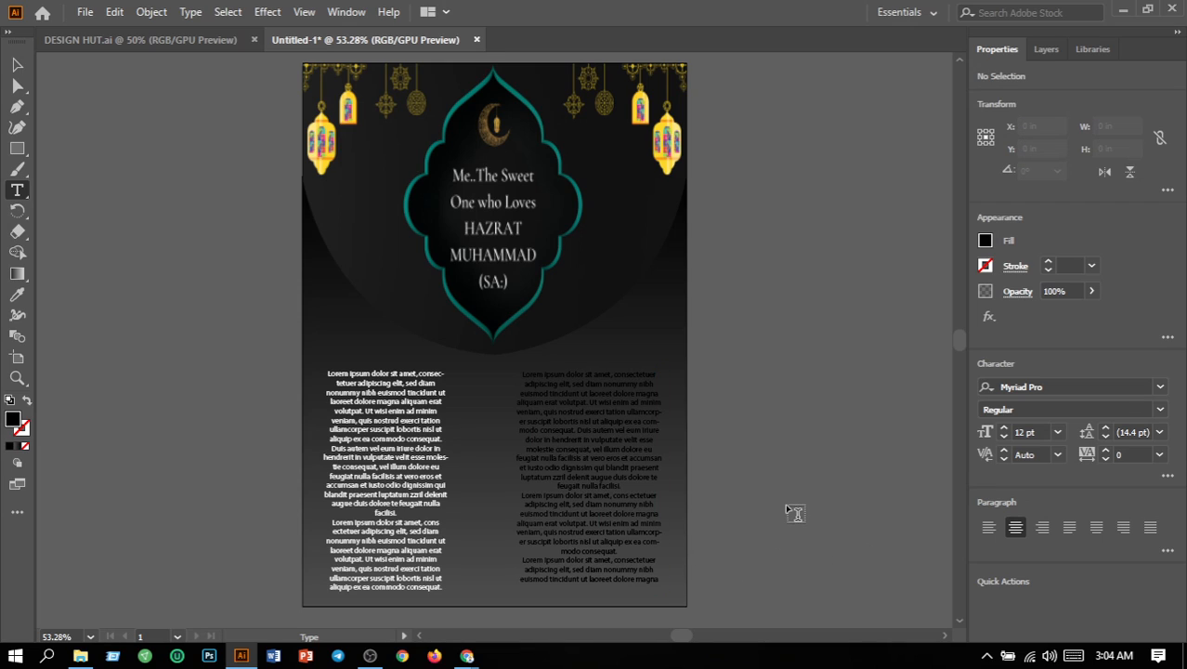
{"action": "left_click", "coordinate": [17, 64]}
{"action": "left_click", "coordinate": [577, 486]}
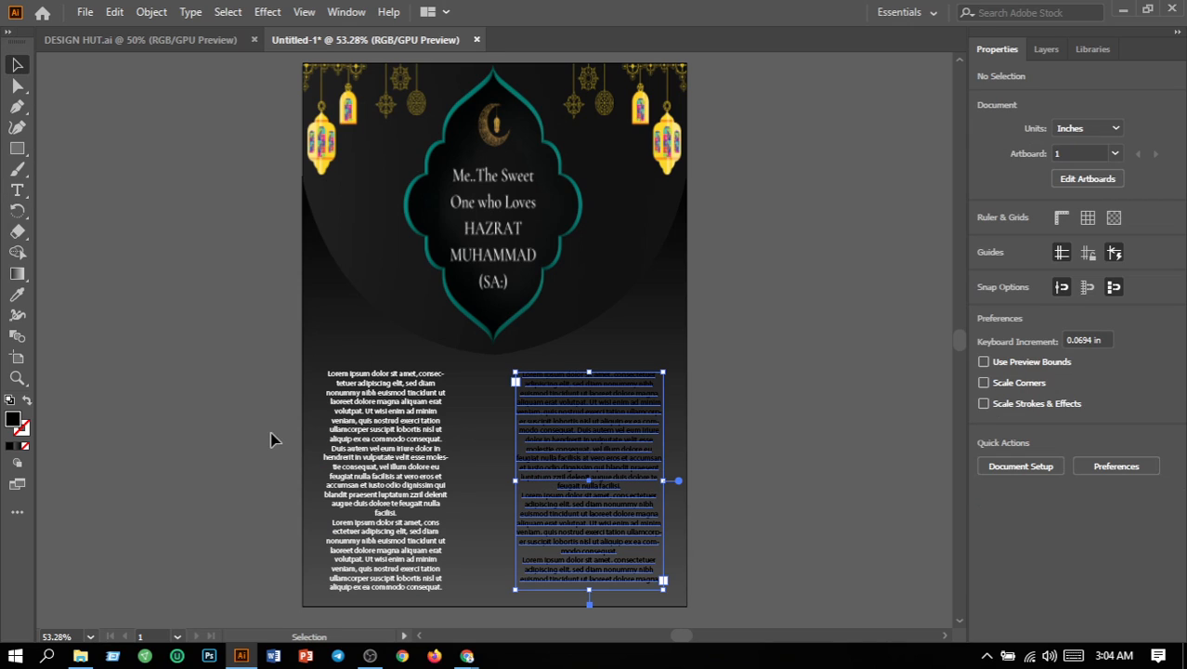
{"action": "double_click", "coordinate": [14, 422]}
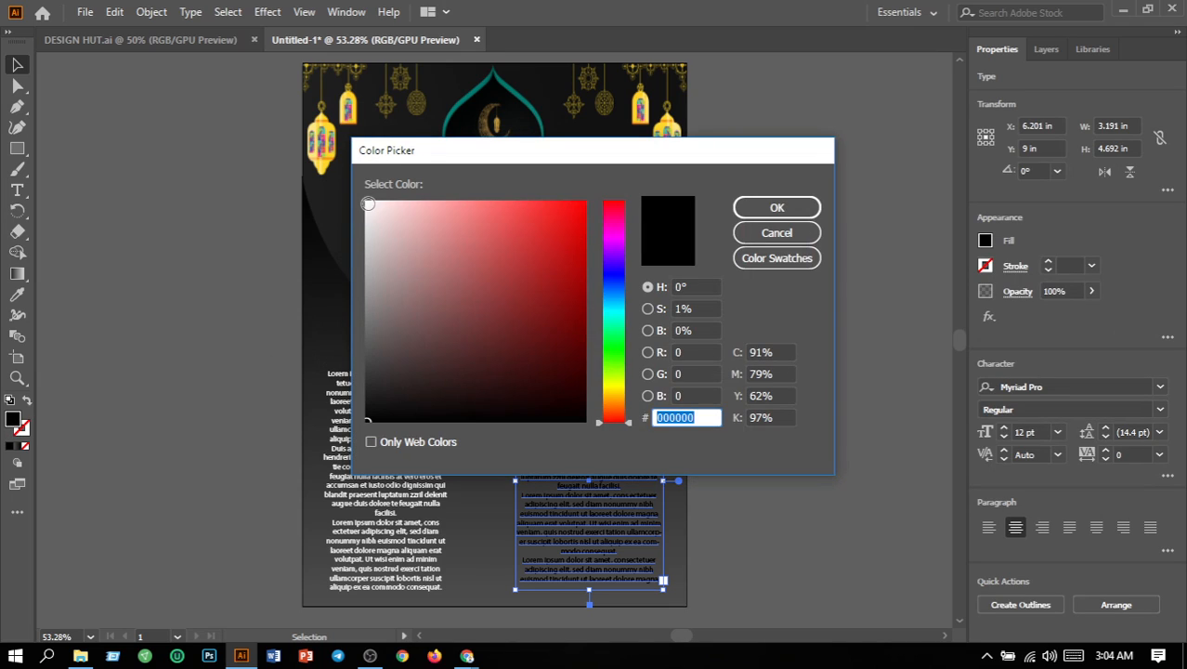
{"action": "left_click", "coordinate": [368, 205]}
{"action": "left_click", "coordinate": [779, 214]}
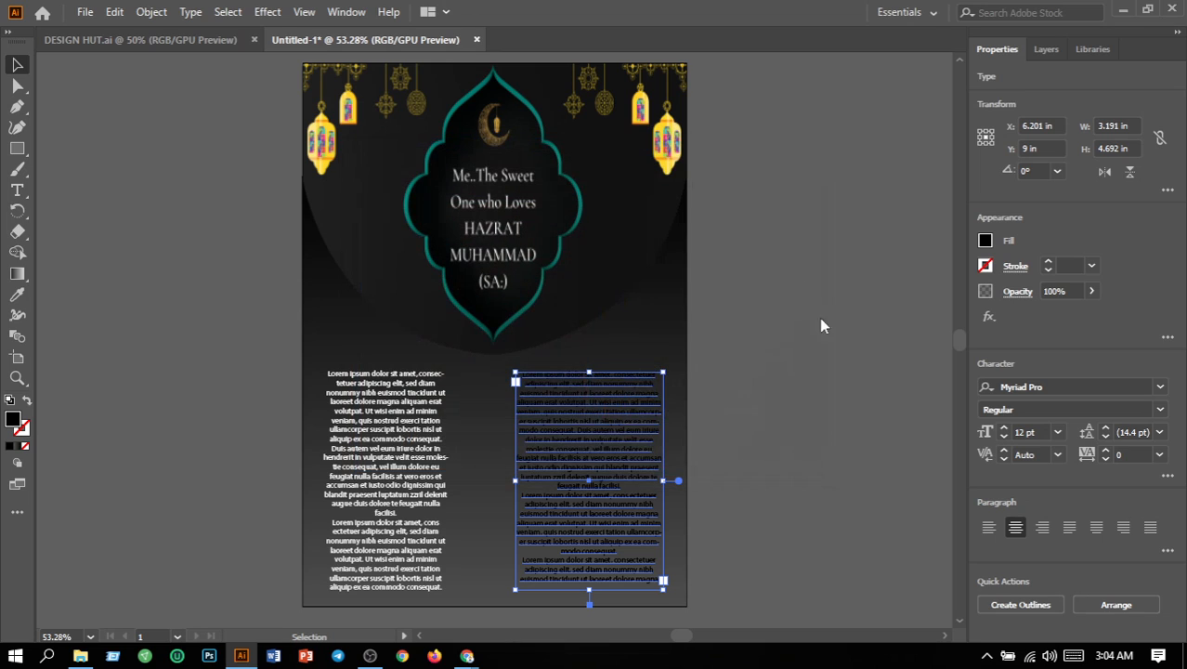
{"action": "left_click", "coordinate": [841, 394]}
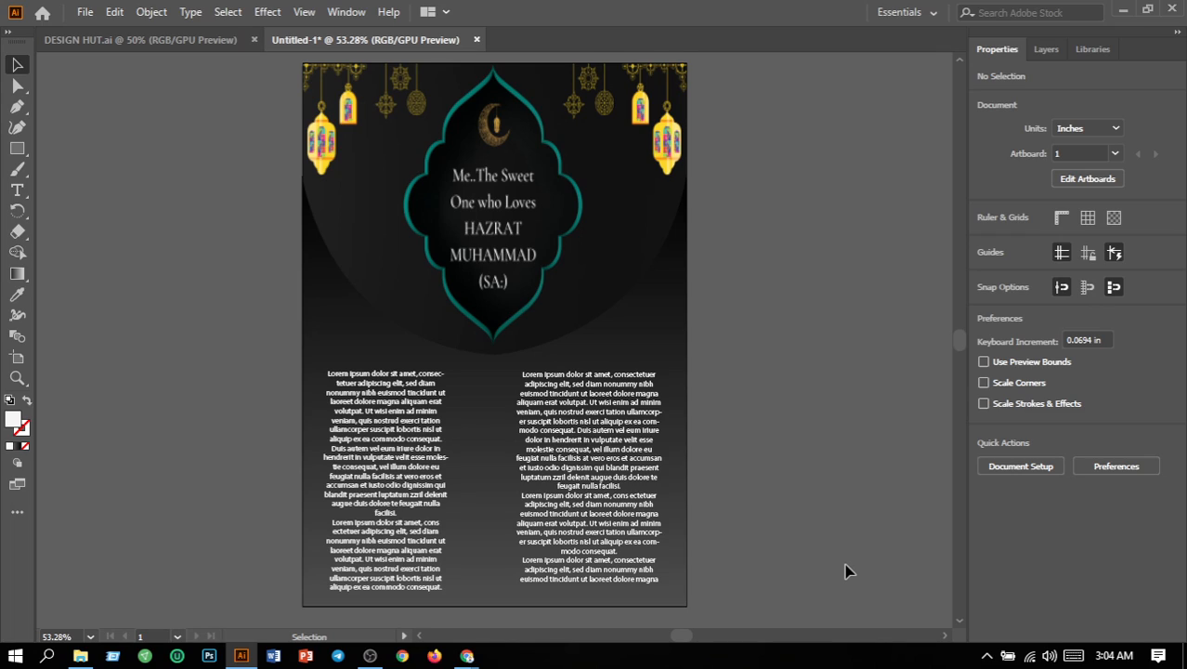
{"action": "scroll", "coordinate": [848, 571], "scroll_direction": "up", "scroll_amount": 1}
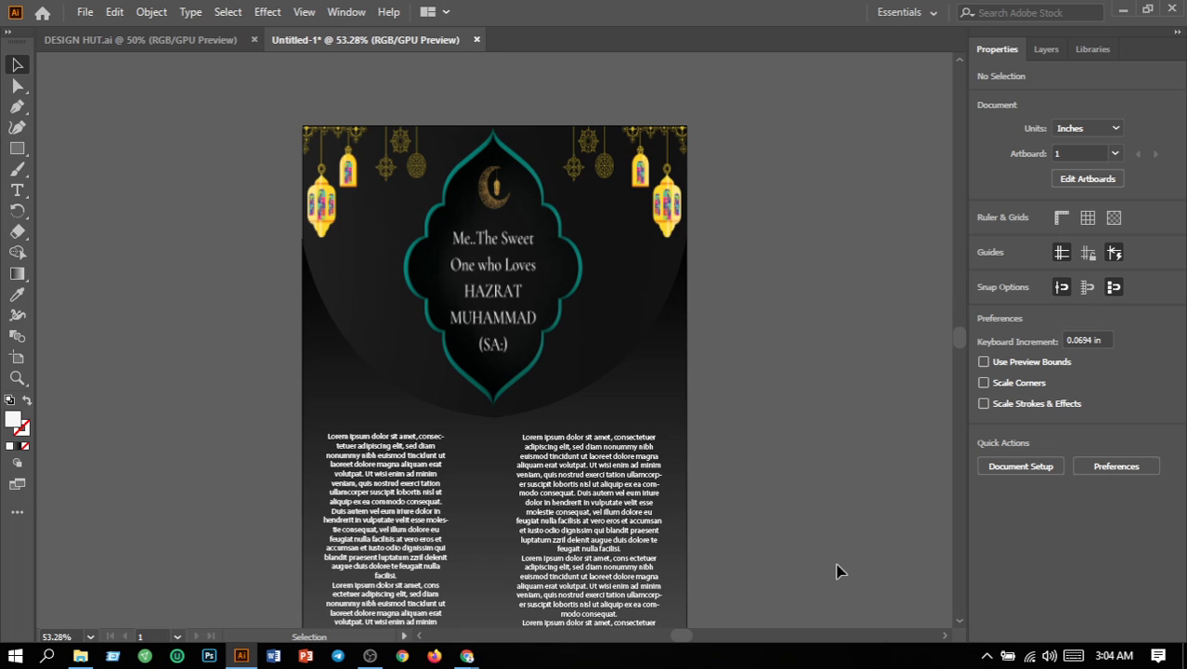
{"action": "scroll", "coordinate": [394, 513], "scroll_direction": "down", "scroll_amount": 1}
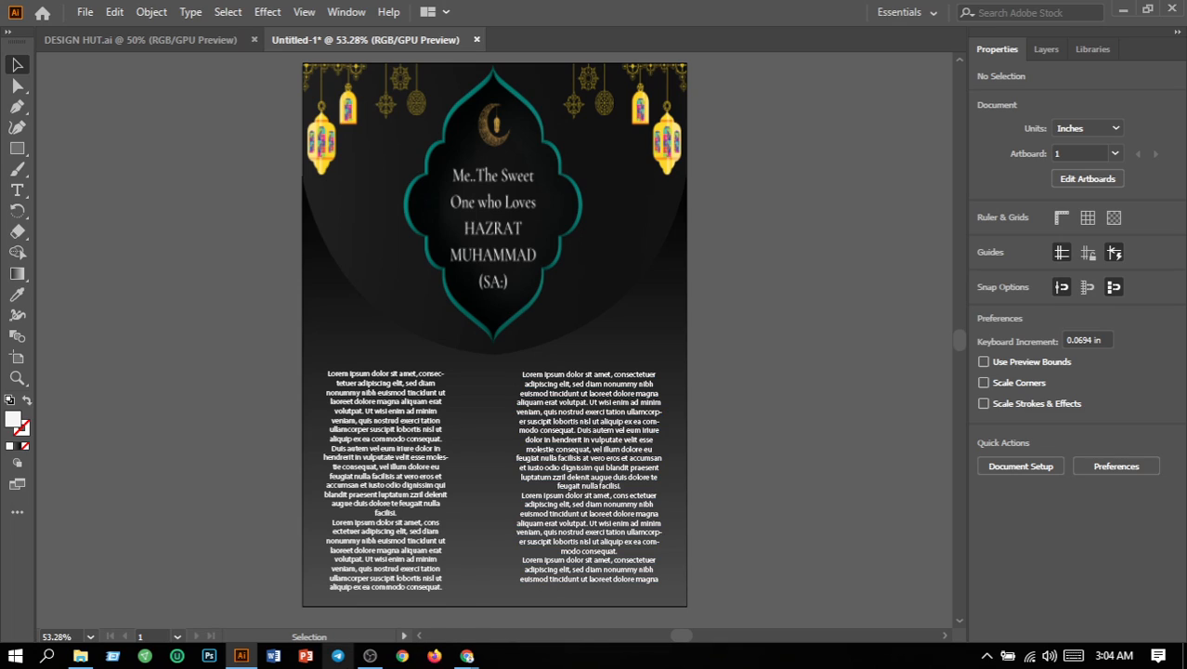
{"action": "mouse_move", "coordinate": [360, 664]}
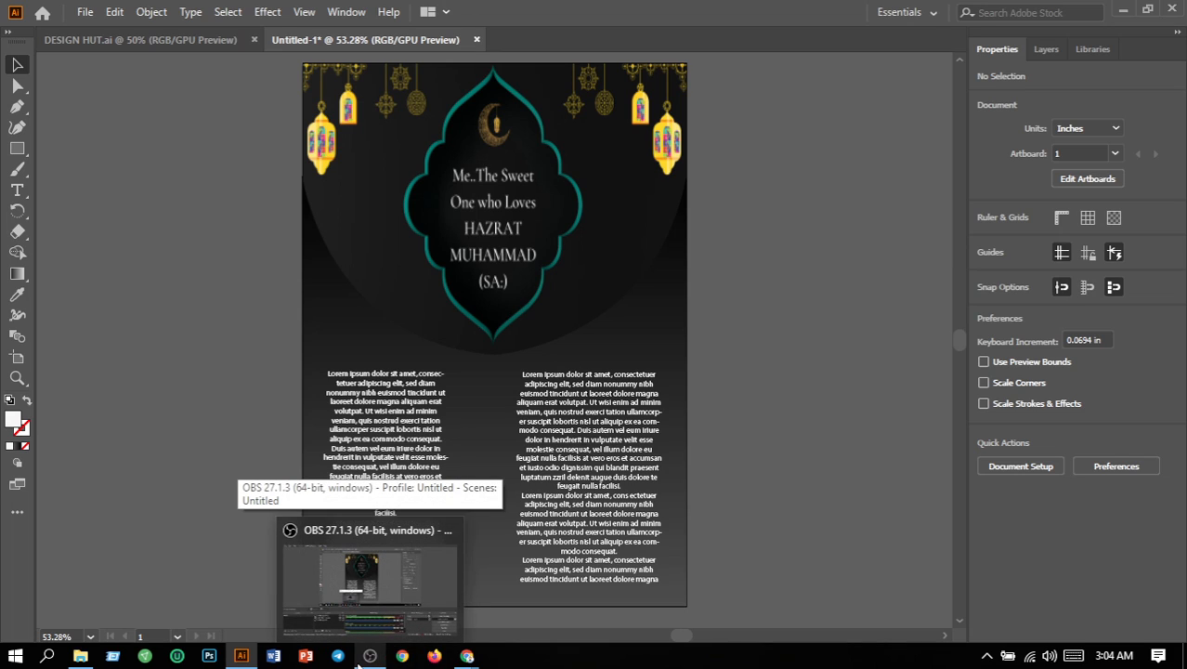
{"action": "left_click", "coordinate": [379, 628]}
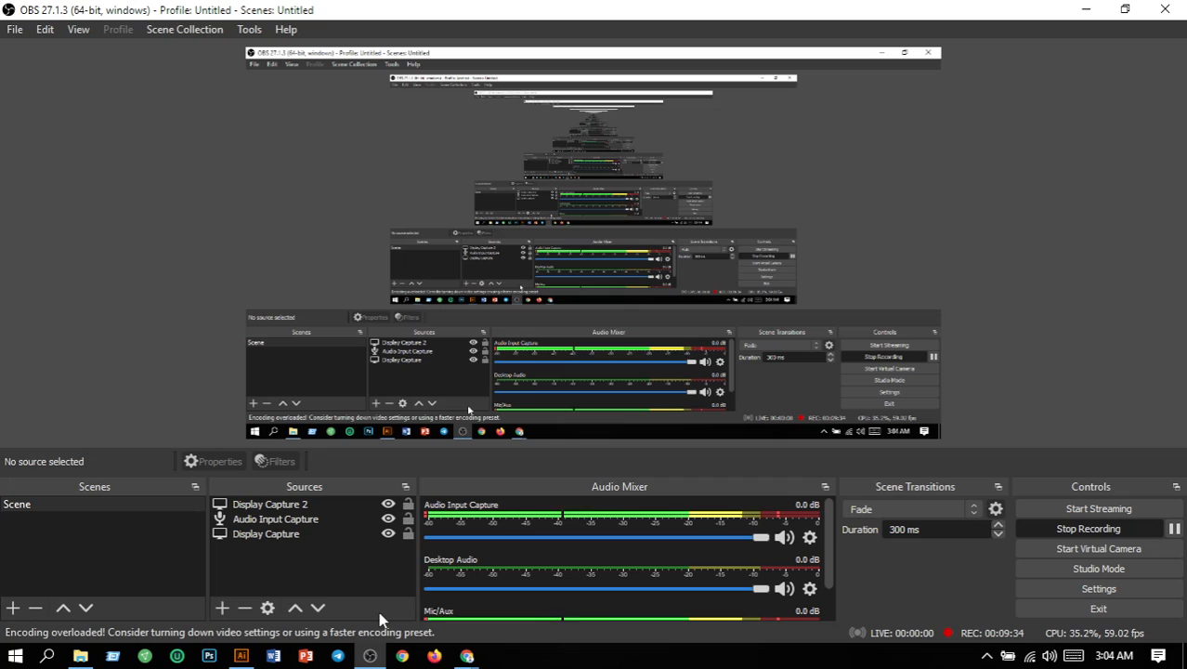